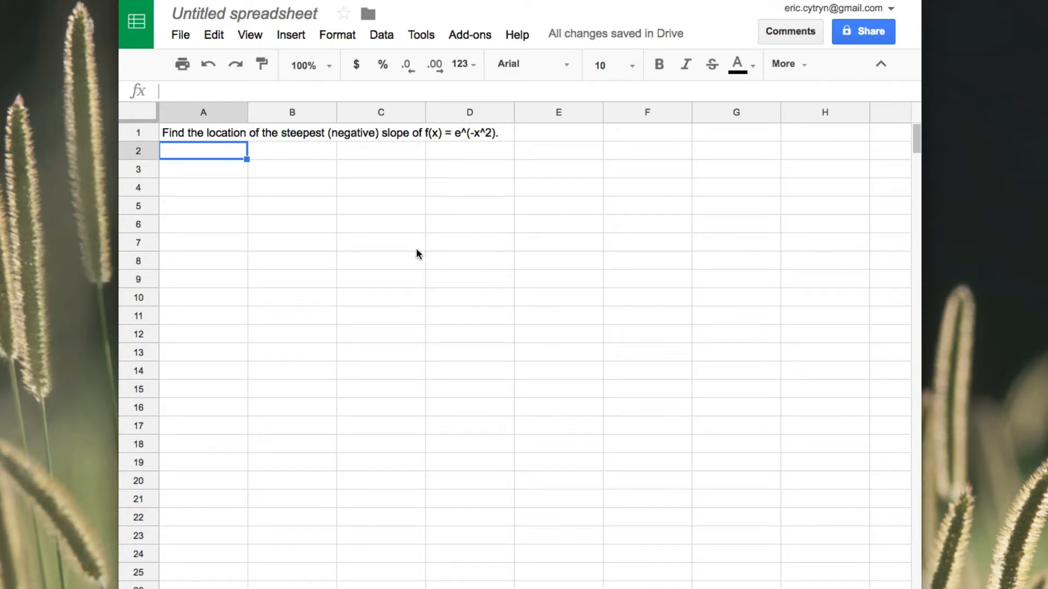
Enter the column headers x, f(x) and ~f'(x) in cells A3, B3 and C3
click(217, 174)
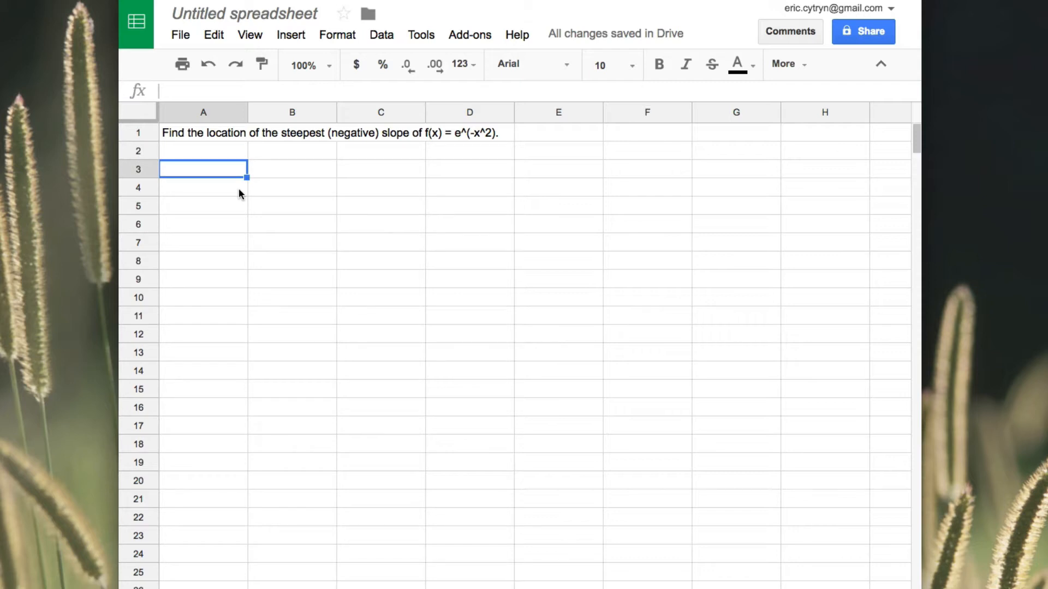
text(x)
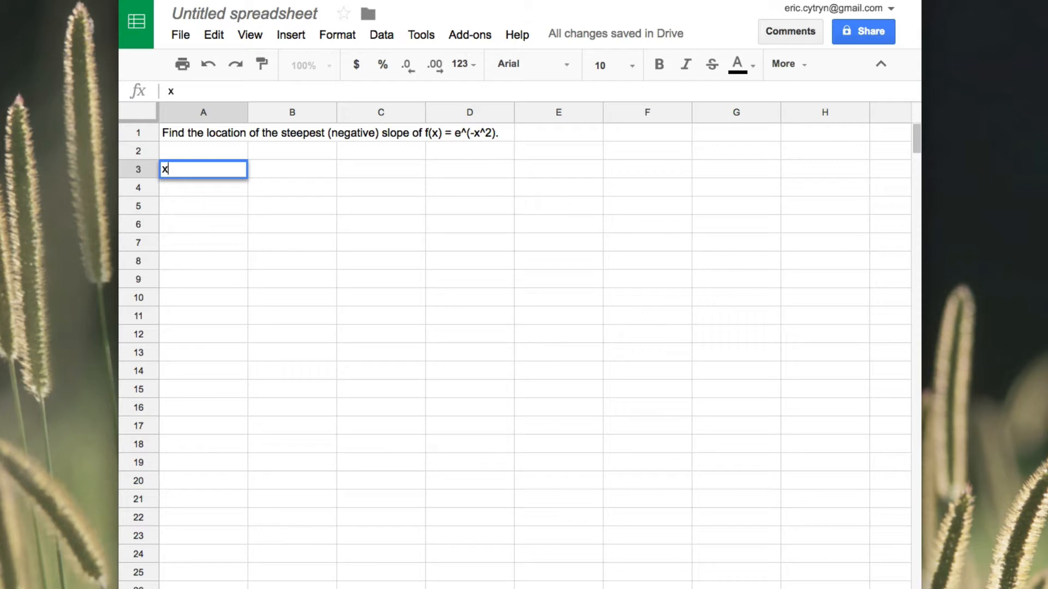
key(Return)
key(Up)
key(Right)
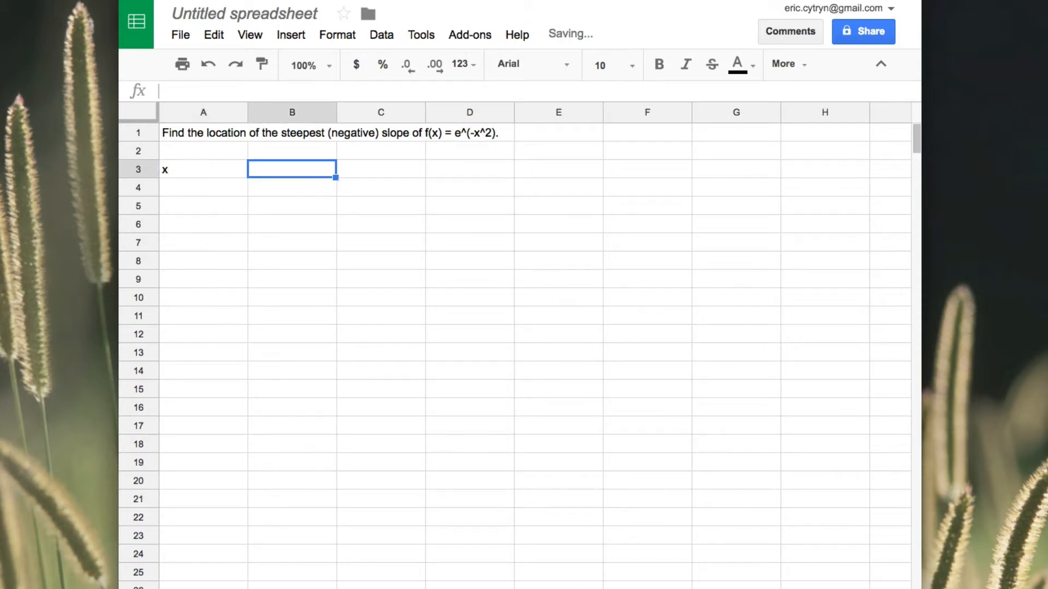
text(f(x))
key(Tab)
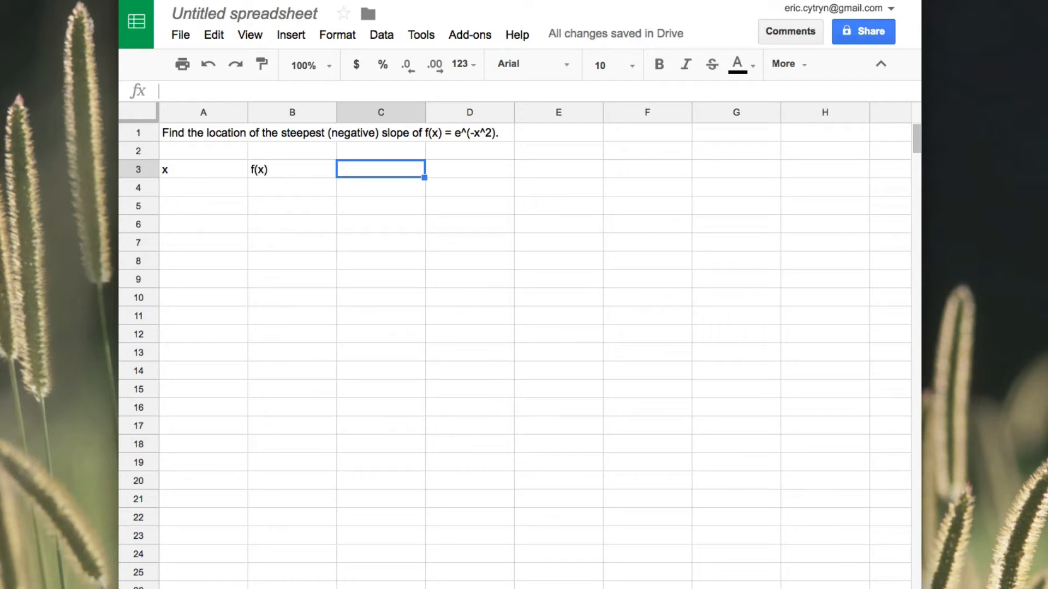
text(~)
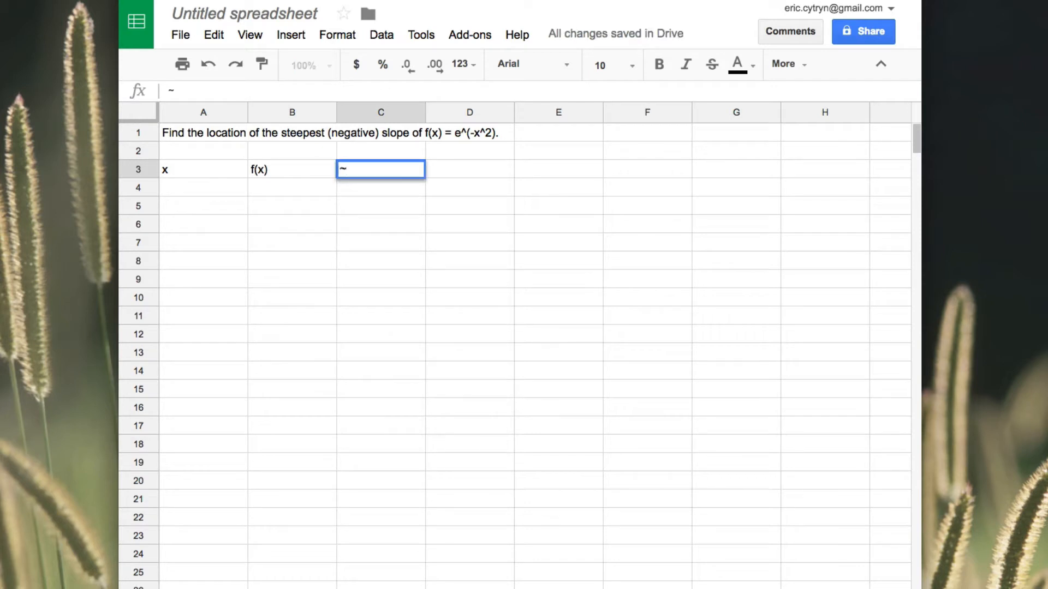
text(f'(x))
key(Return)
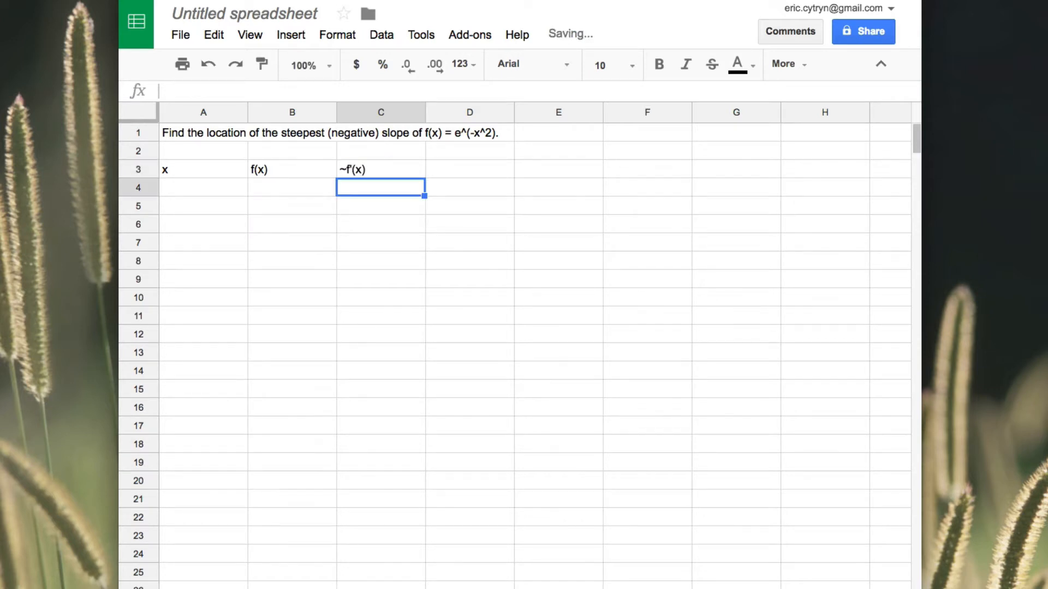
click(381, 169)
click(469, 169)
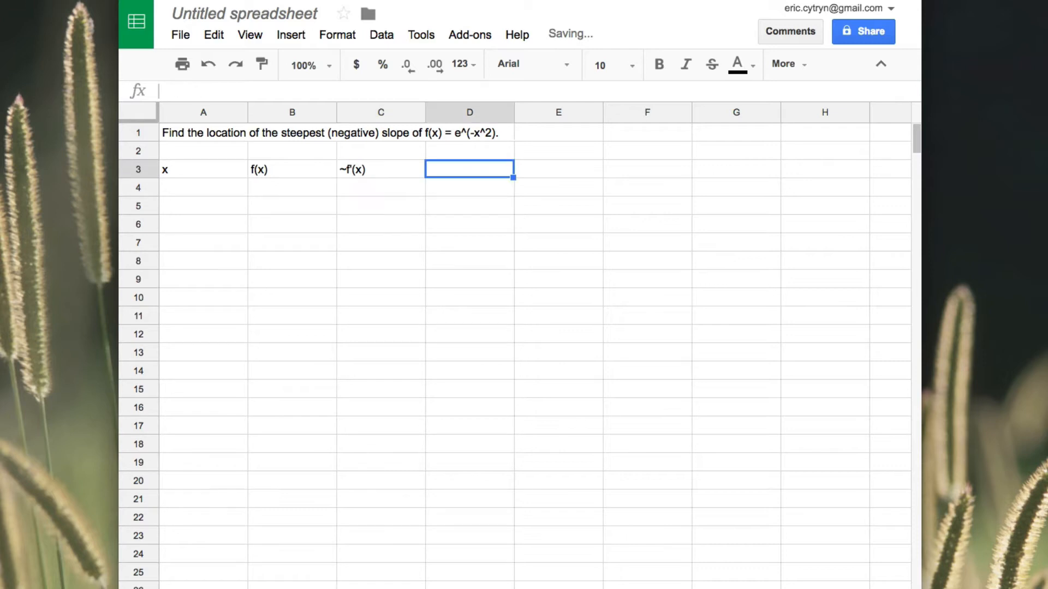
click(558, 169)
key(Left)
key(Left)
key(Left)
key(Left)
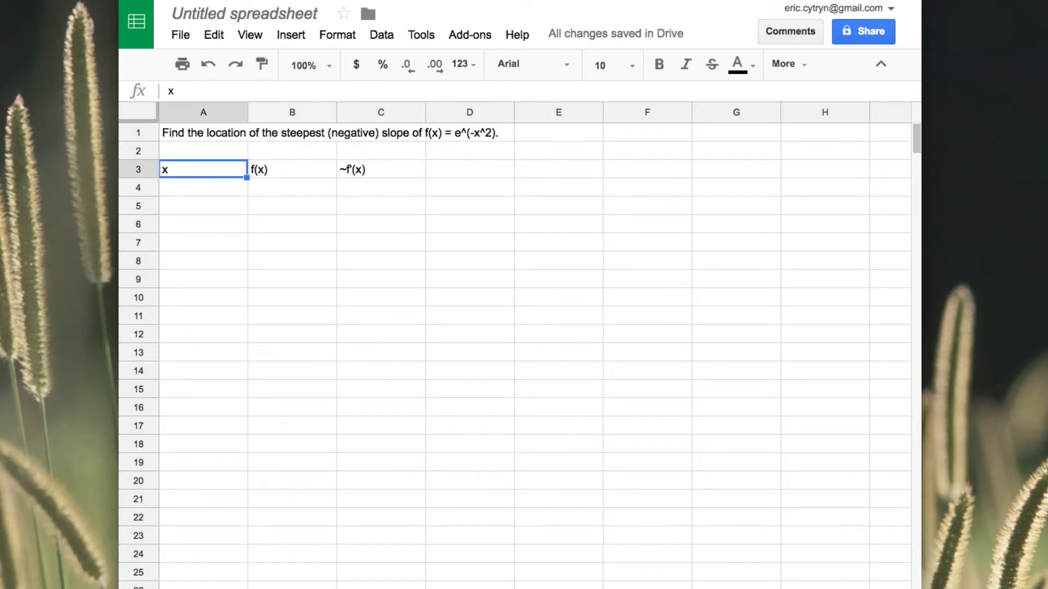
key(Down)
click(203, 169)
click(203, 187)
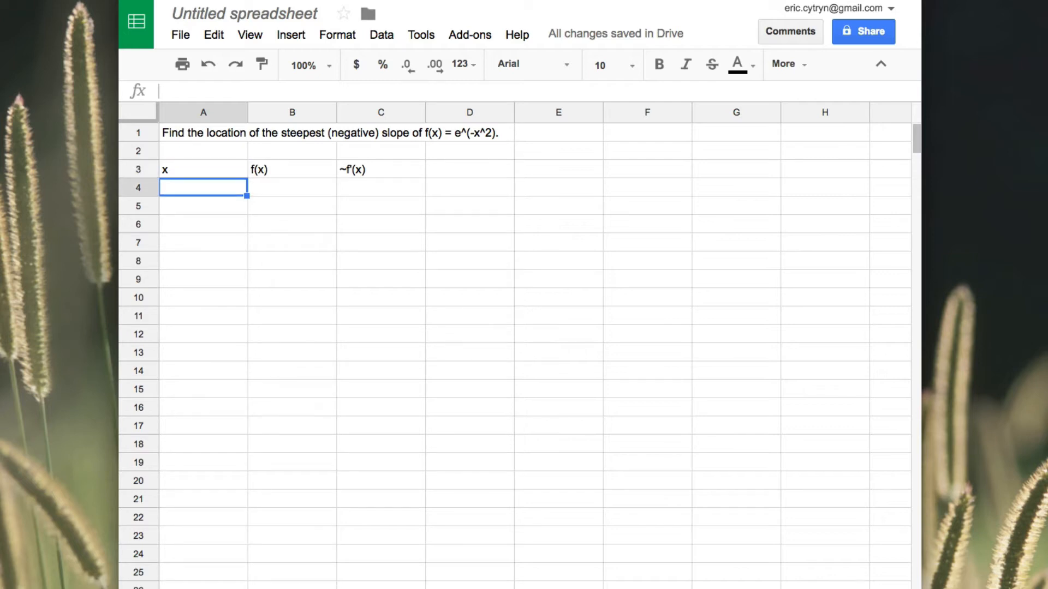
key(Up)
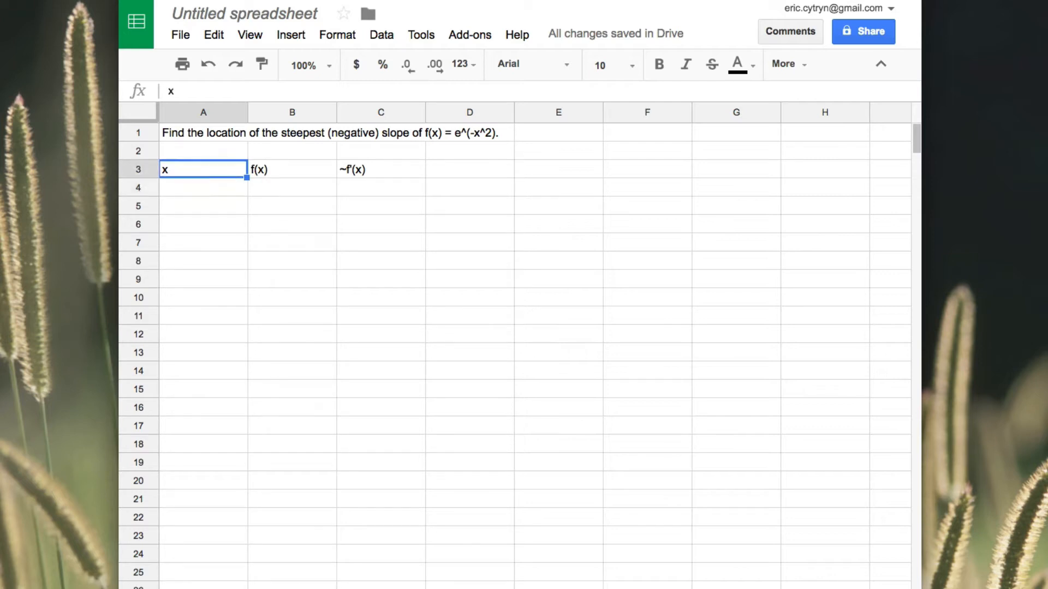
key(Down)
key(Down)
key(Down)
key(Down)
key(Up)
key(Up)
key(Up)
key(Up)
Label cells E3 and E4 xmin= and xmax=, with the values 0 in F3 and 4 in F4
key(Right)
key(Right)
key(Right)
key(Right)
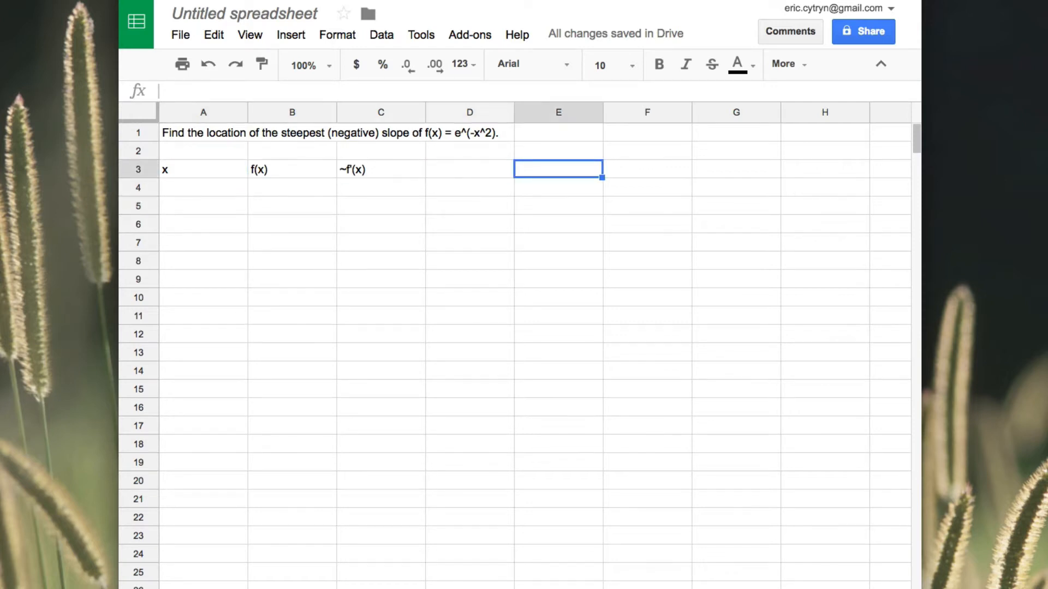
text(xmin=)
key(Tab)
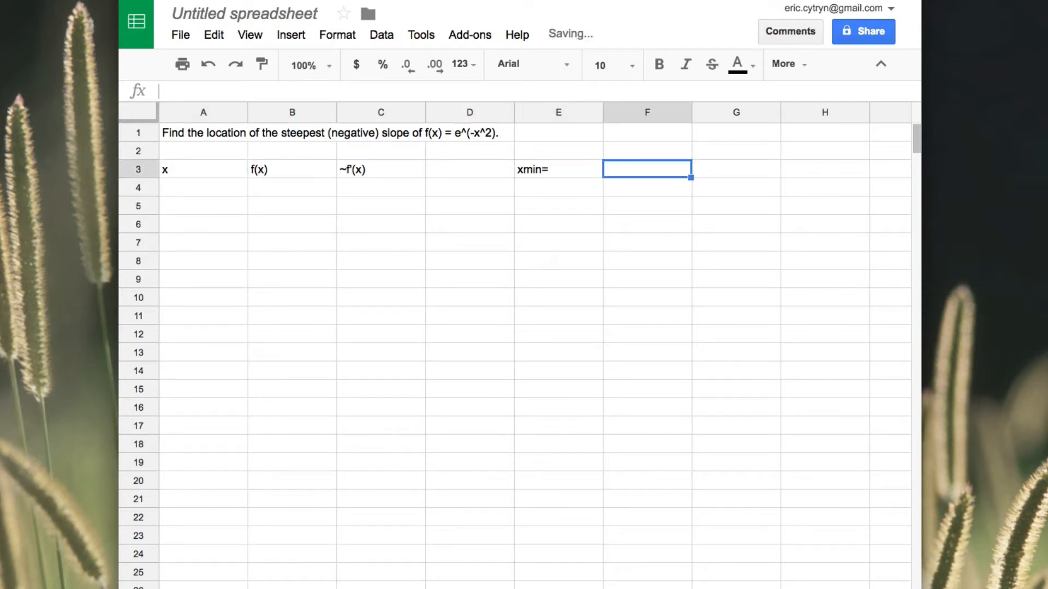
text(0)
key(Return)
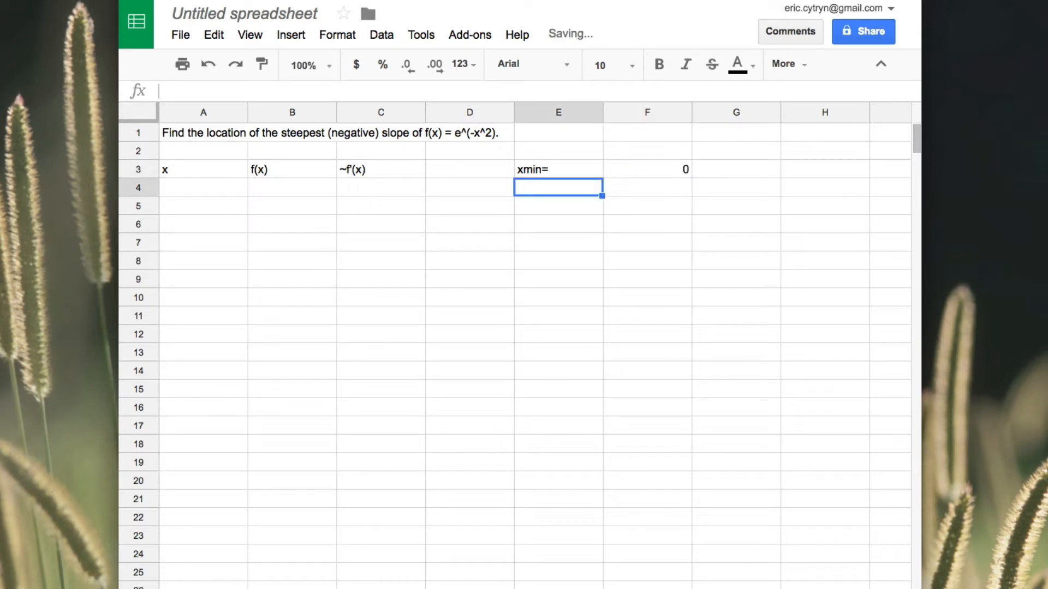
text(xmax=)
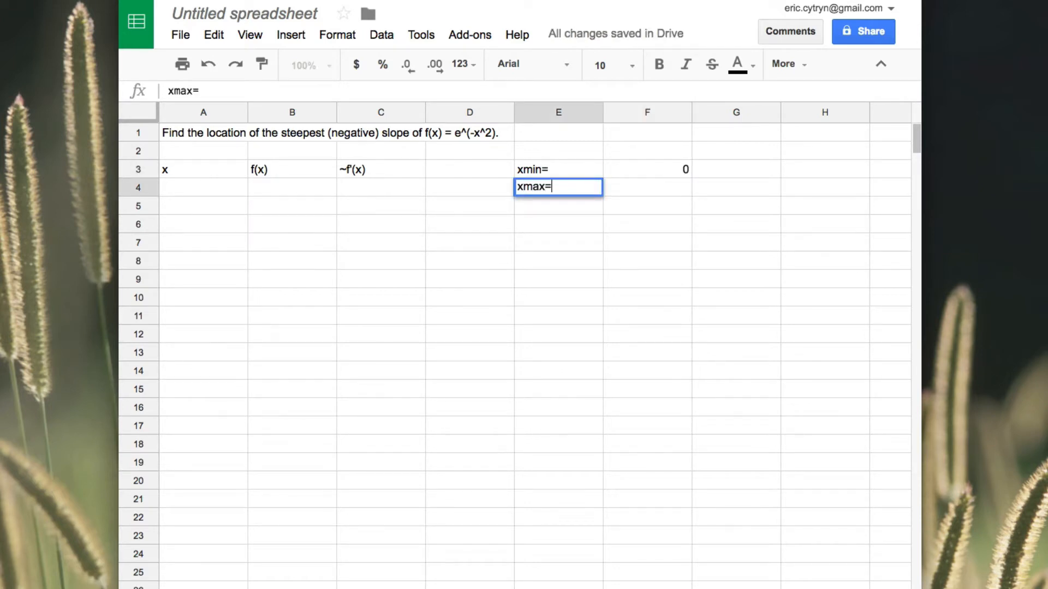
key(Tab)
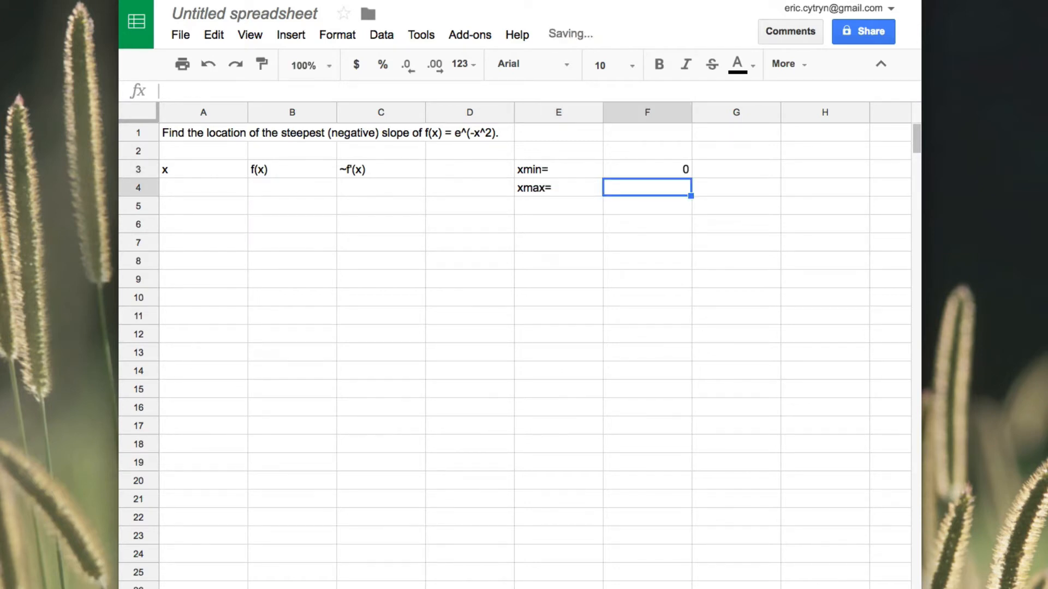
text(4)
key(Return)
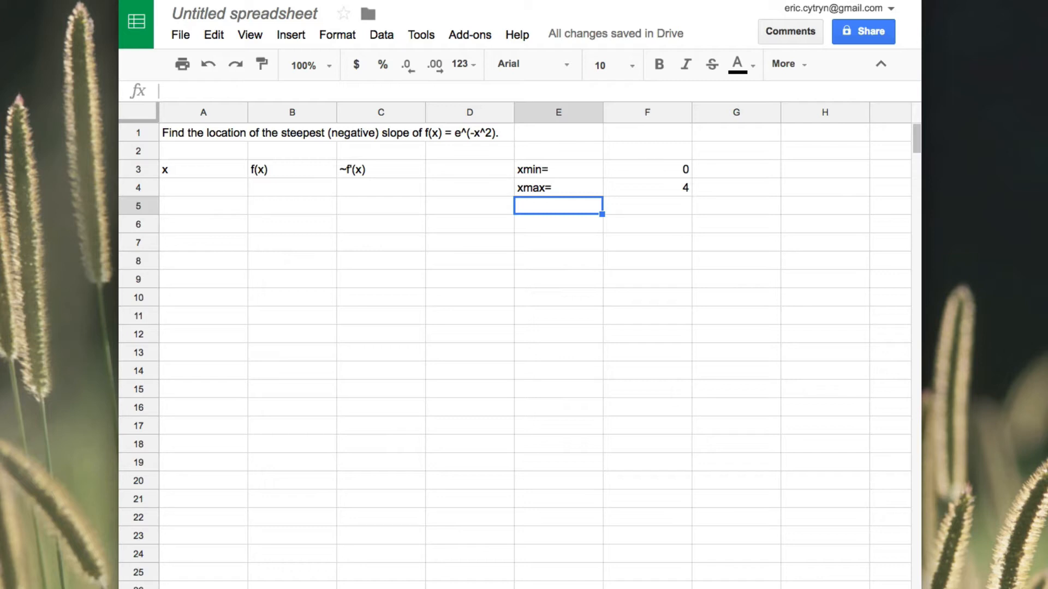
Add the label steps= in E5 with the value 20 in F5
text(steps=)
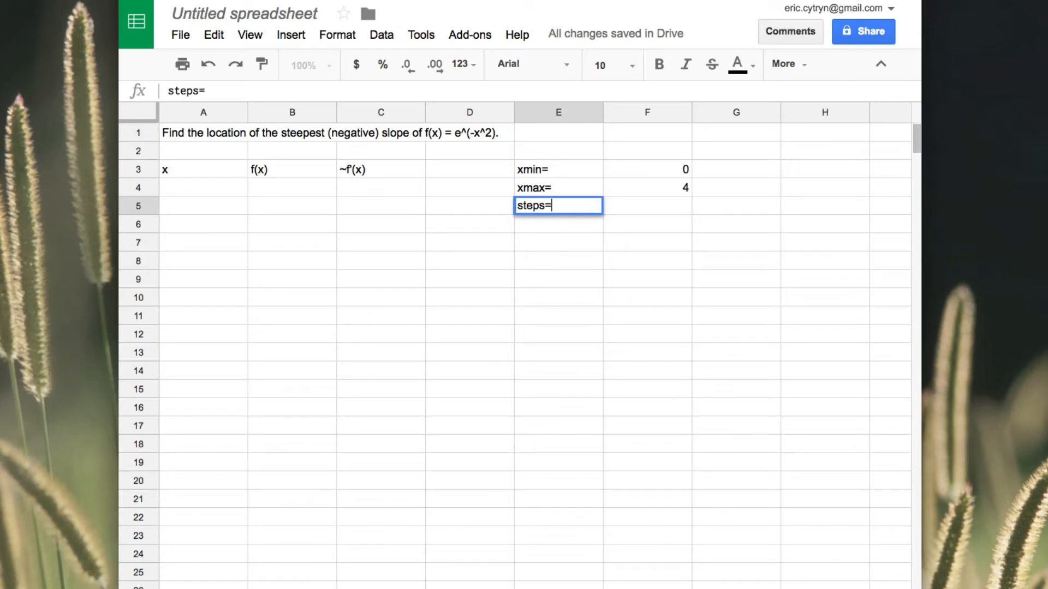
key(Tab)
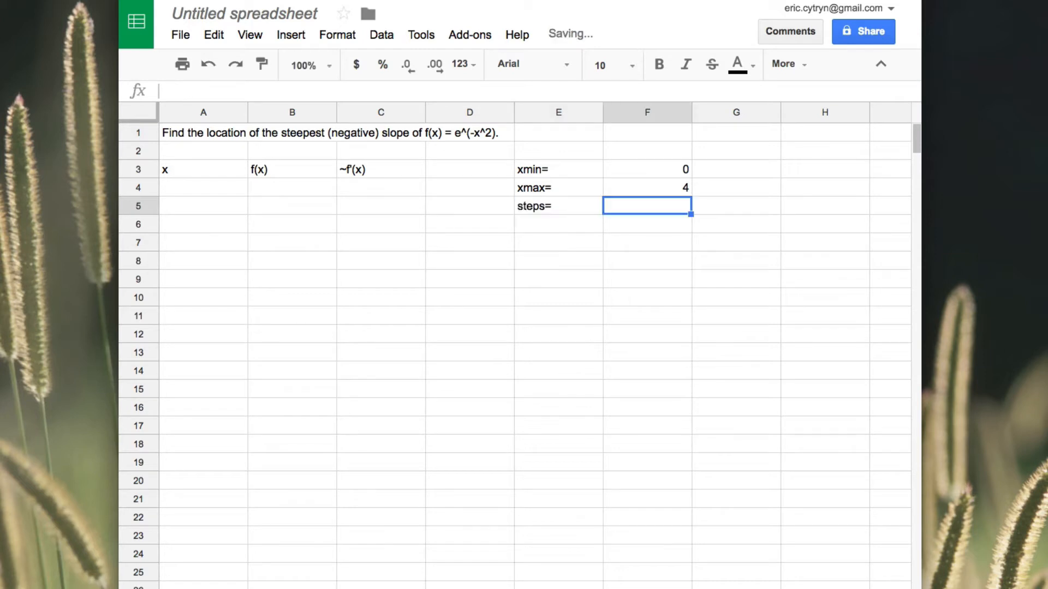
text(20)
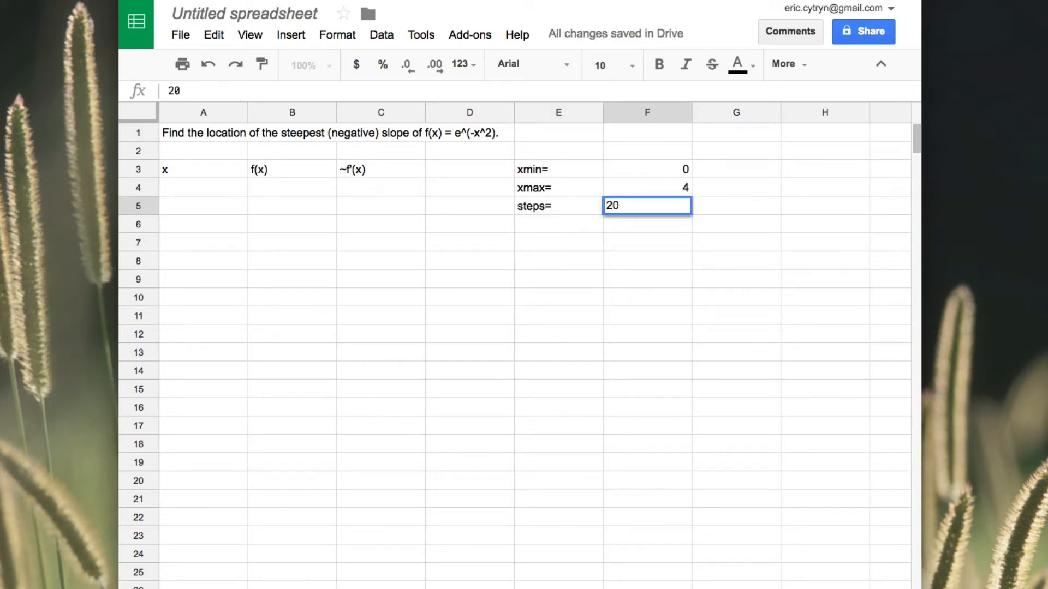
key(Tab)
key(Return)
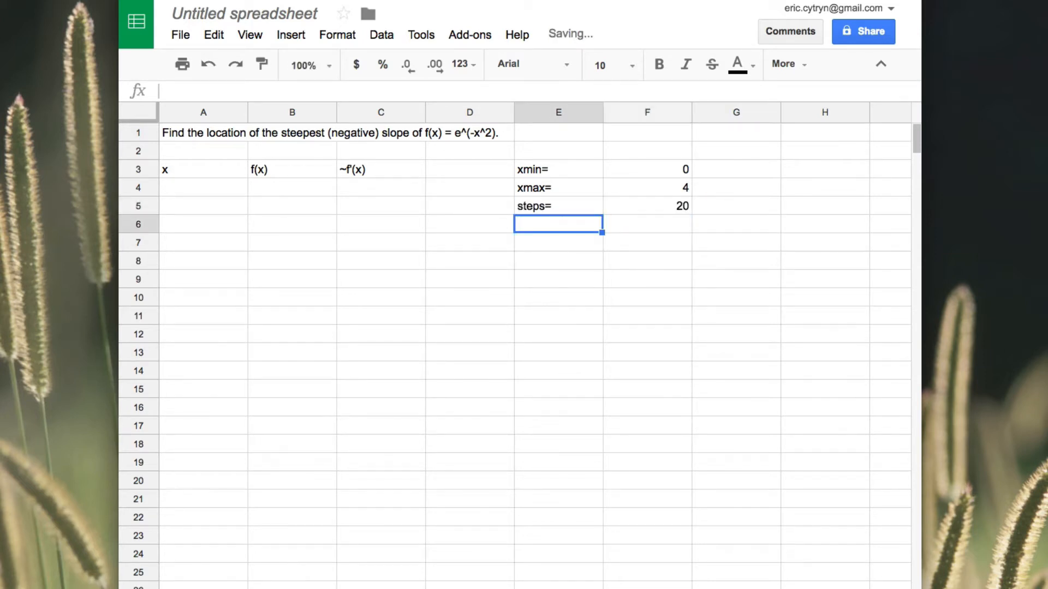
Label E6 dx= and calculate the step size in F6 with the formula =(F4-F3)/F5
text(dx=)
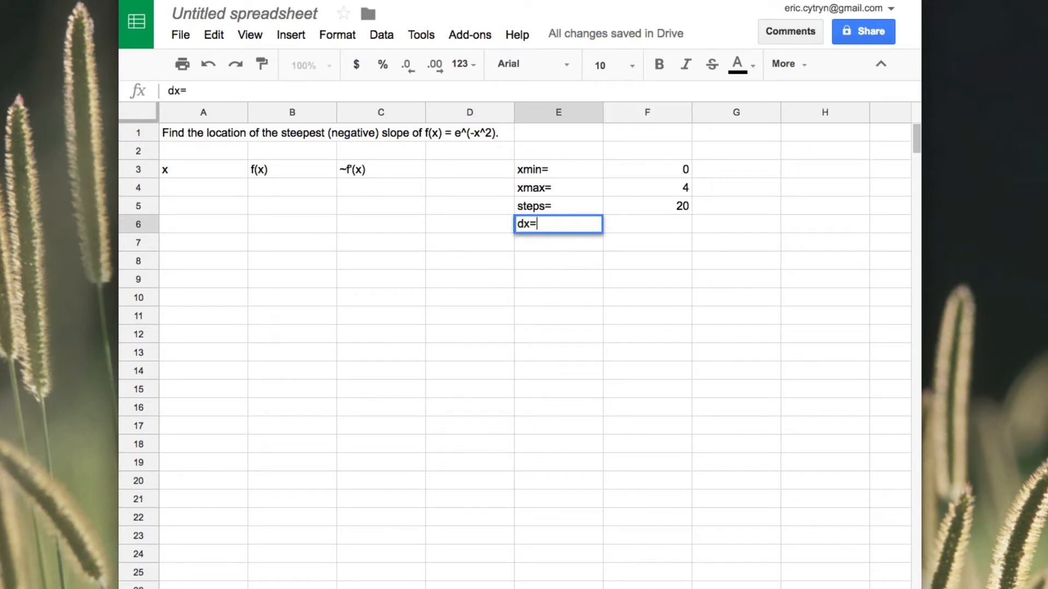
key(Tab)
text(=()
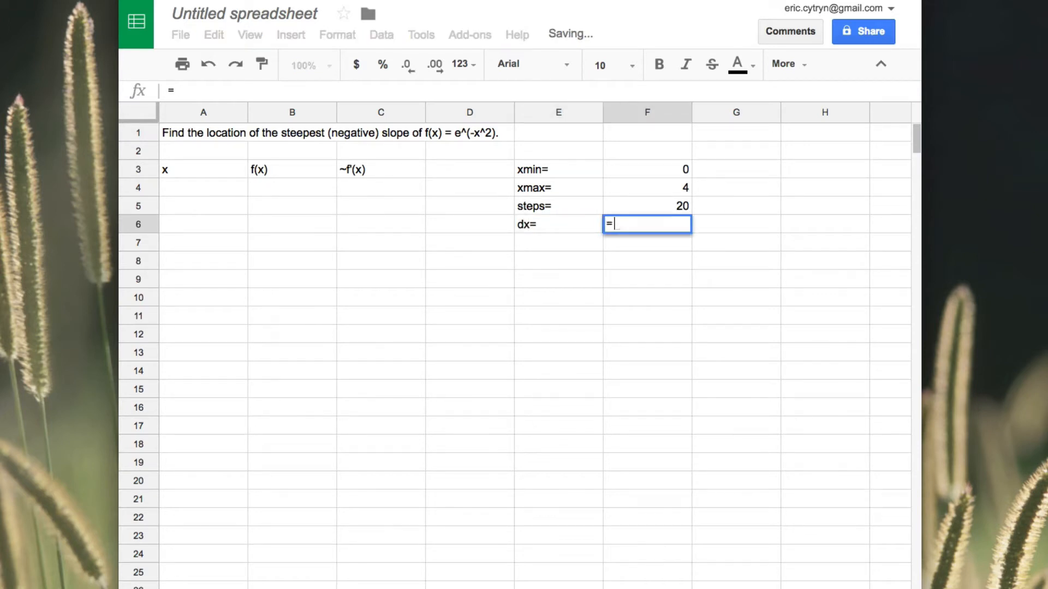
key(Up)
key(Up)
text(-)
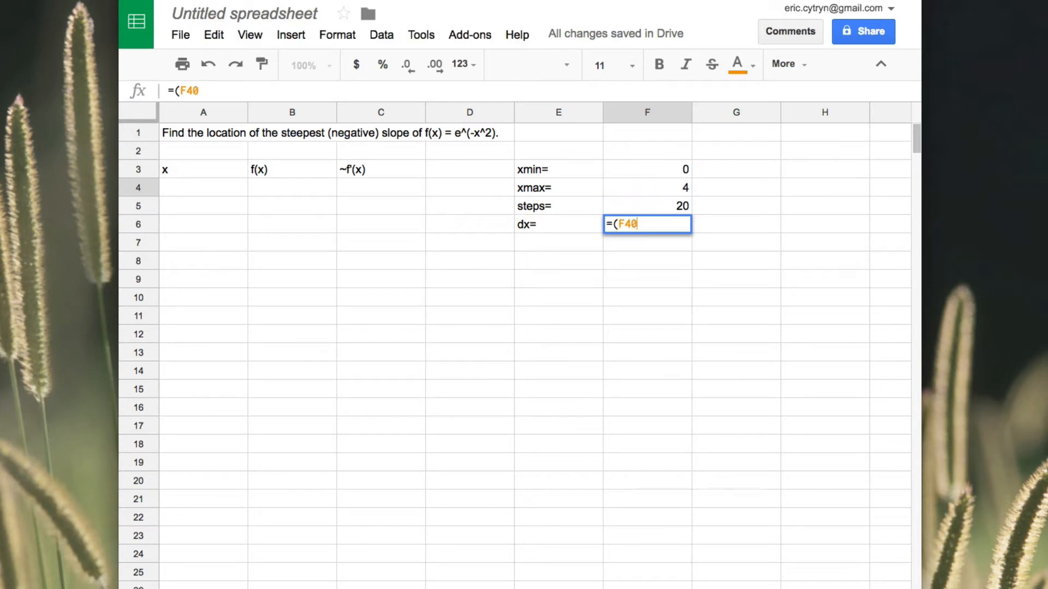
key(Up)
key(Up)
key(Up)
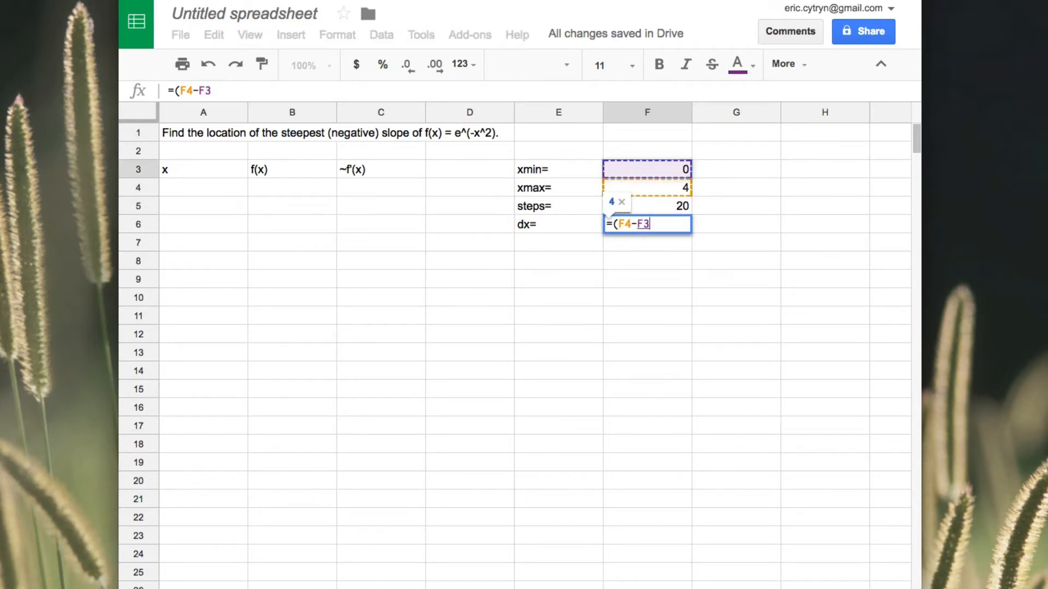
text()/)
key(Up)
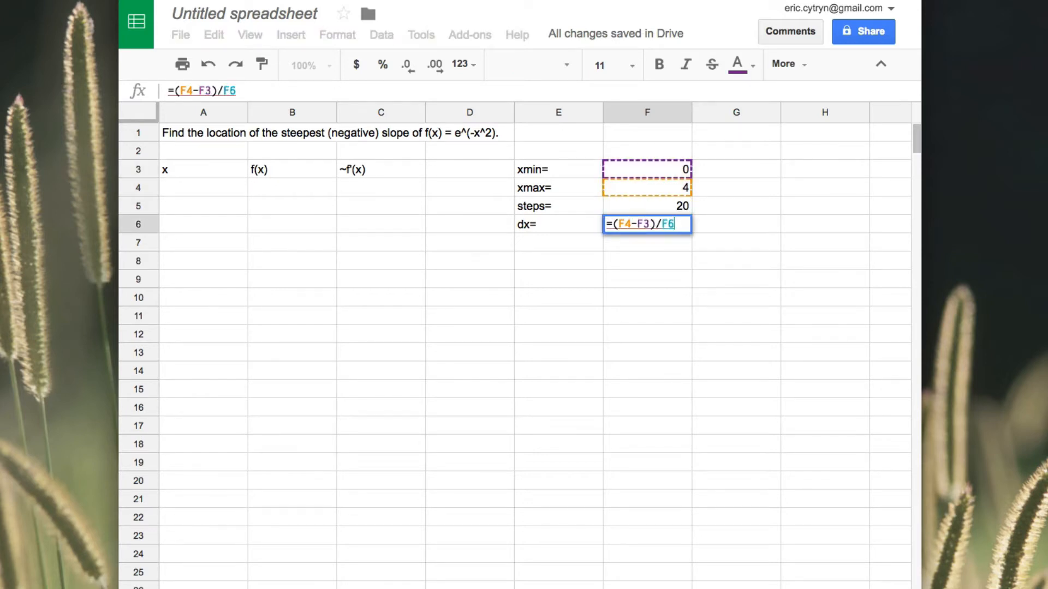
key(Return)
click(647, 223)
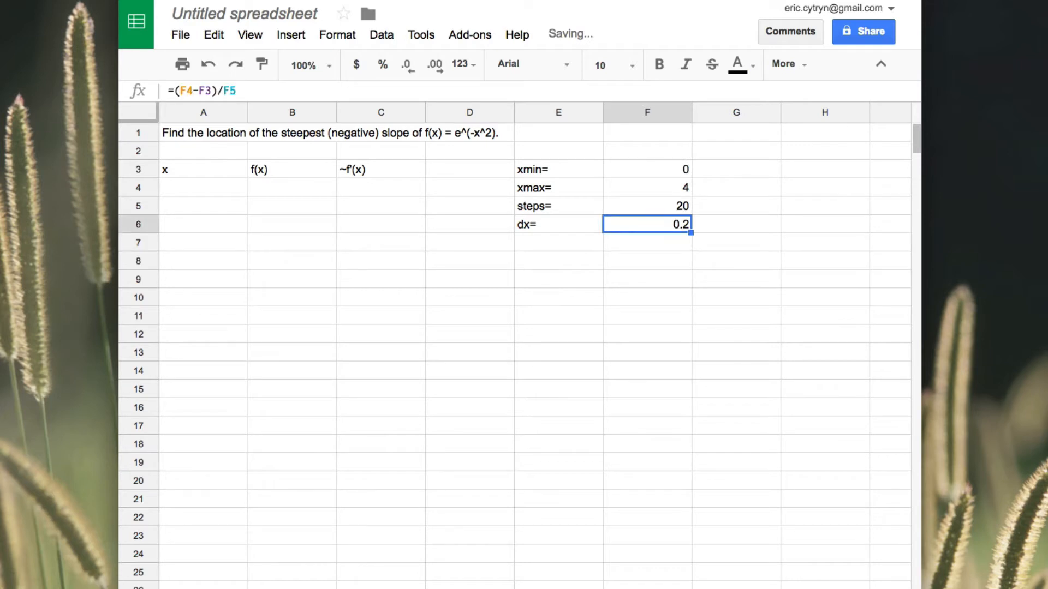
Start the x column by linking cell A4 to the xmin value in F3
key(Left)
key(Left)
key(Left)
key(Left)
key(Left)
key(Up)
key(Up)
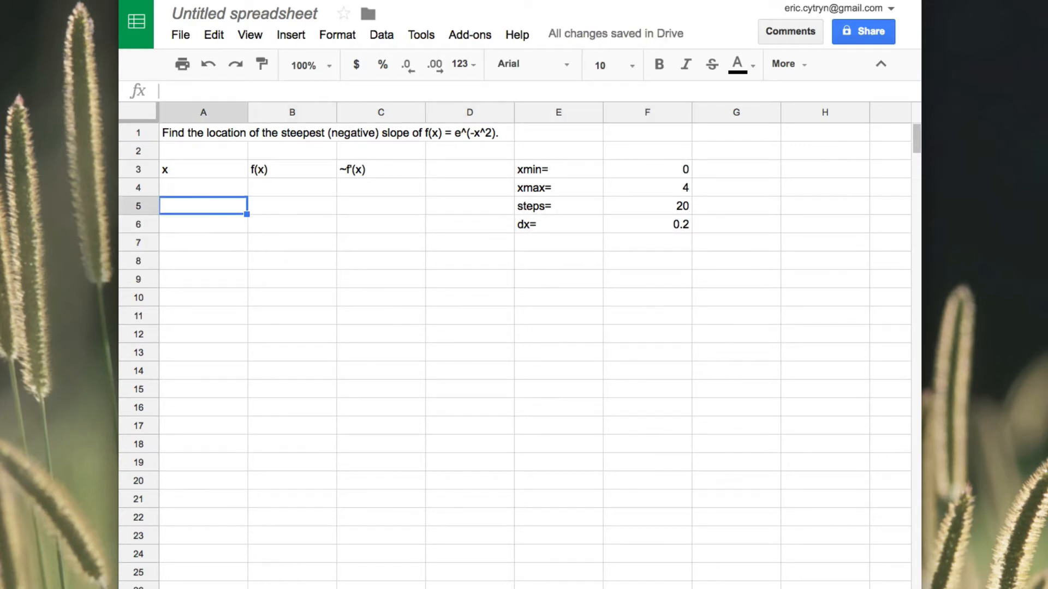
text(=)
key(Right)
key(Right)
key(Right)
key(Right)
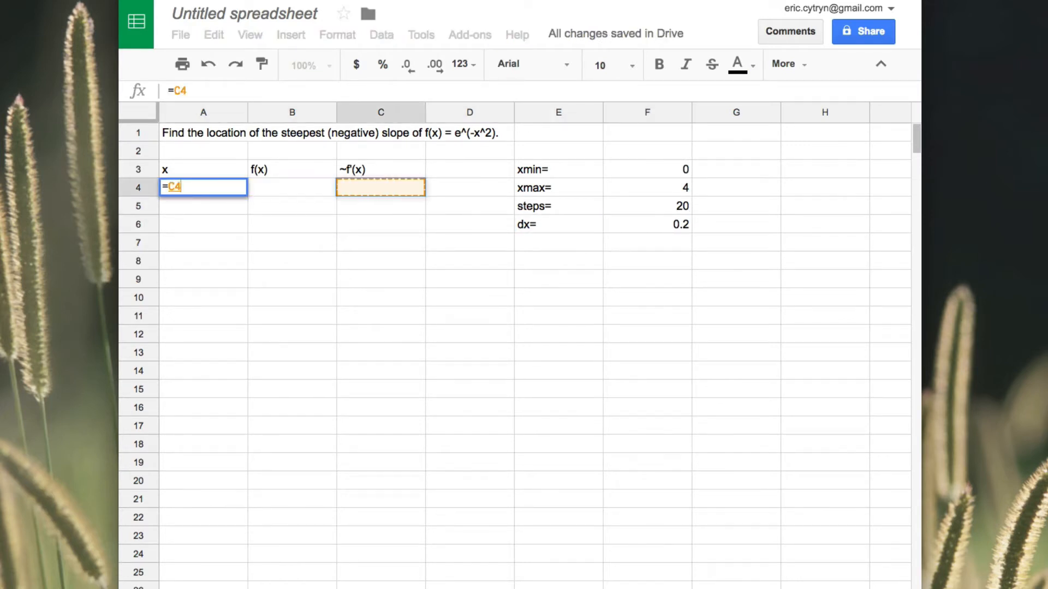
key(Right)
key(Up)
key(Return)
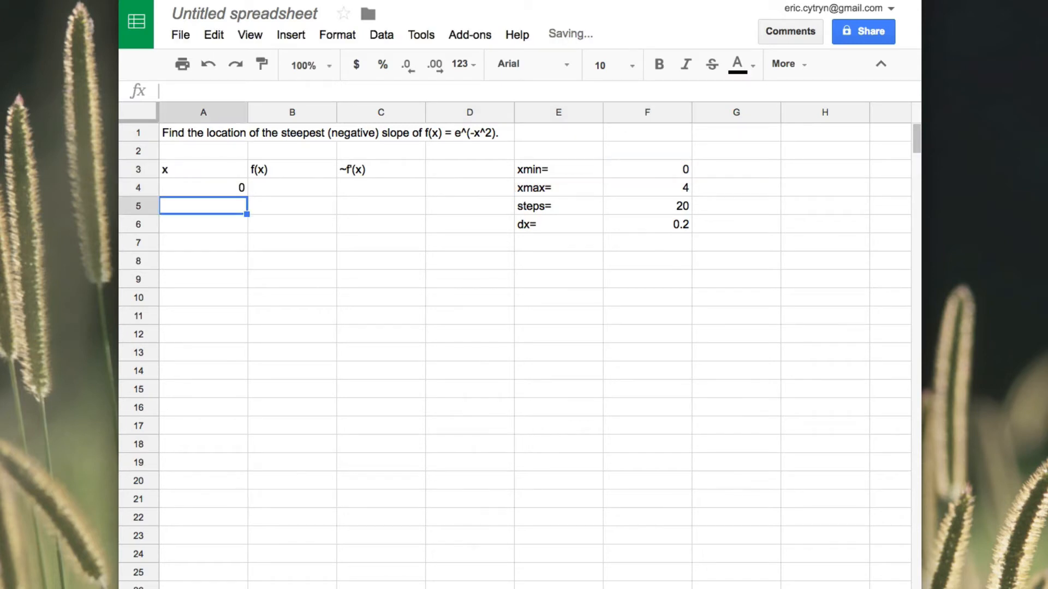
Enter the formula =A4+F6 in A5, fill it down through A7 and check the copied formula in A6
text(=)
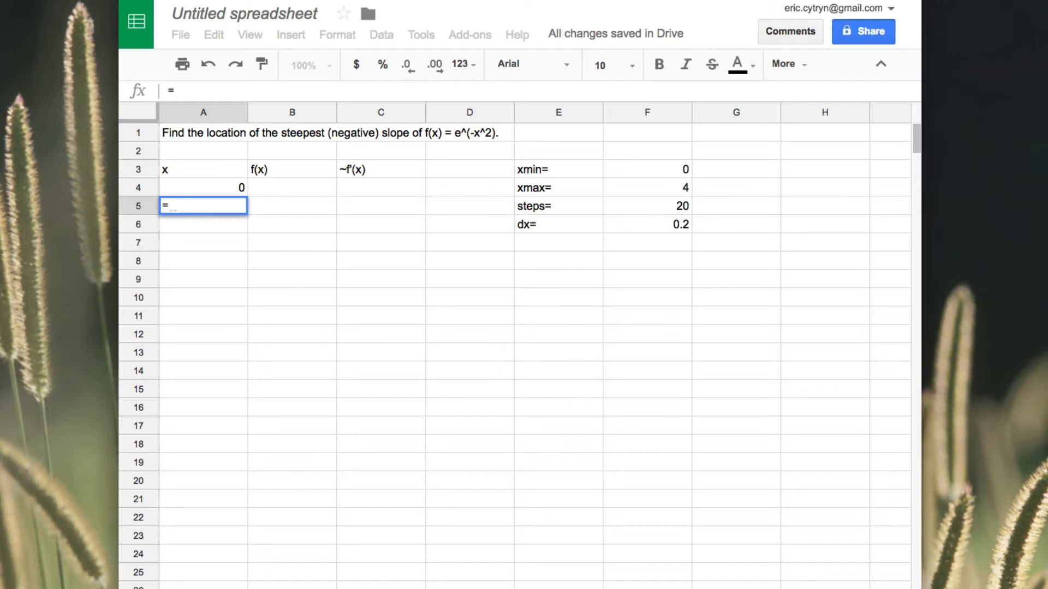
text(A4)
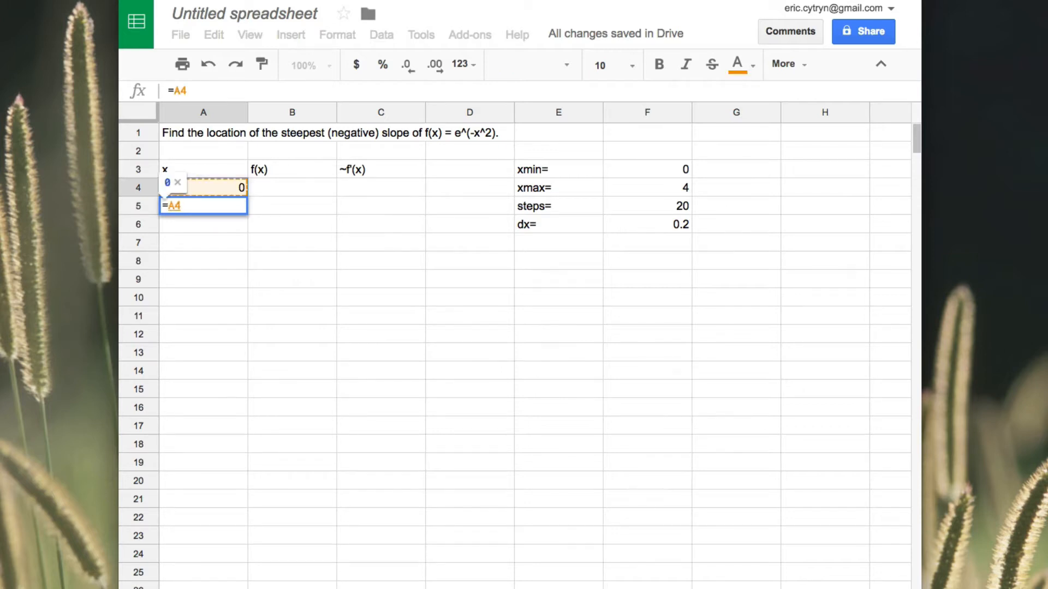
text(+F6)
key(Return)
key(Up)
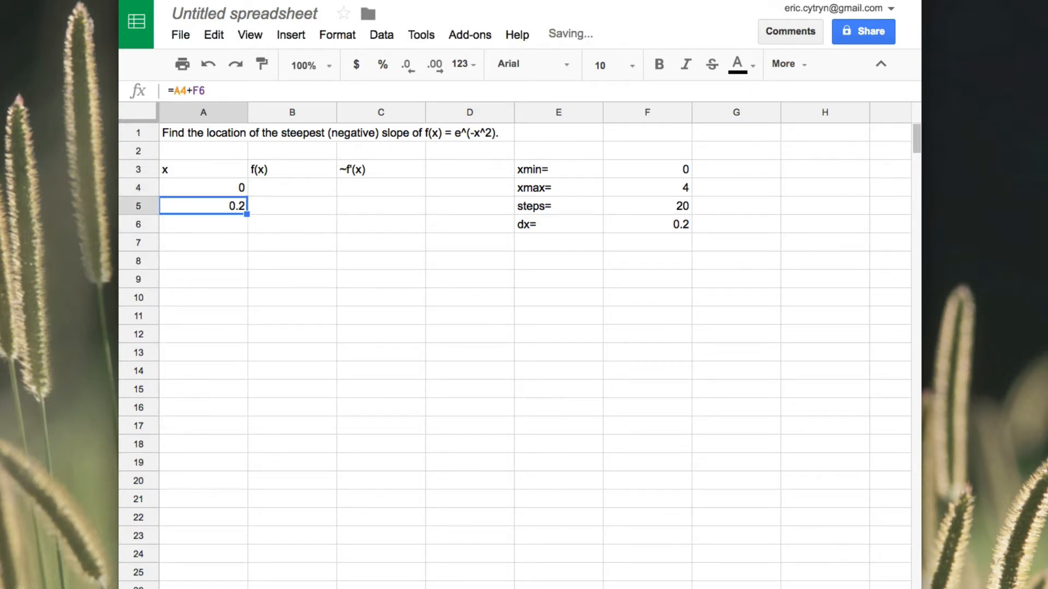
drag(246, 215, 247, 251)
click(236, 225)
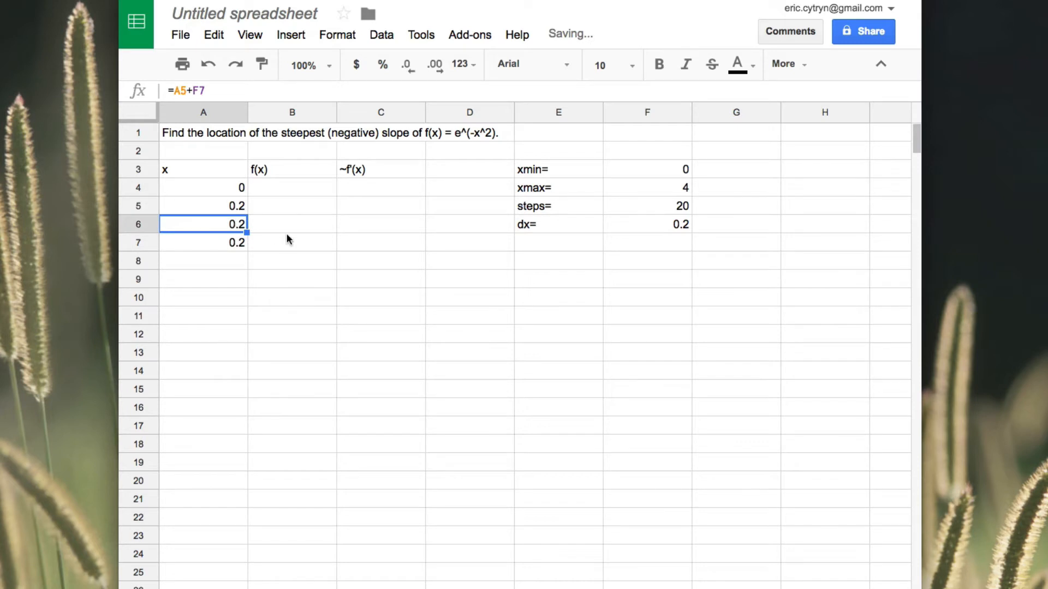
Compare the dx references in the copied x formulas in A5 through A7 with the cells below F6
key(Up)
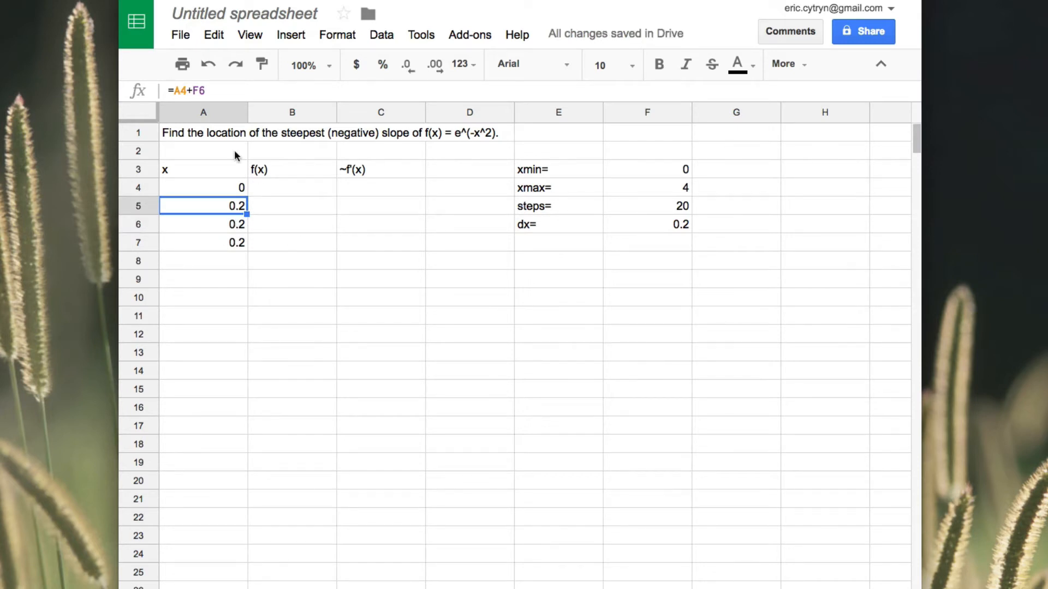
drag(192, 90, 211, 90)
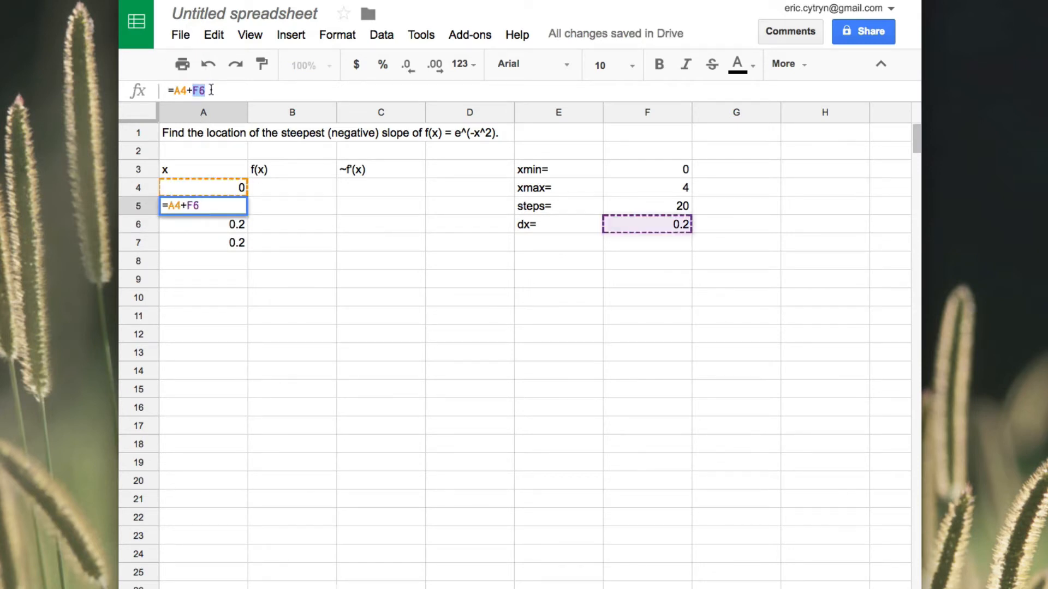
key(Escape)
key(Down)
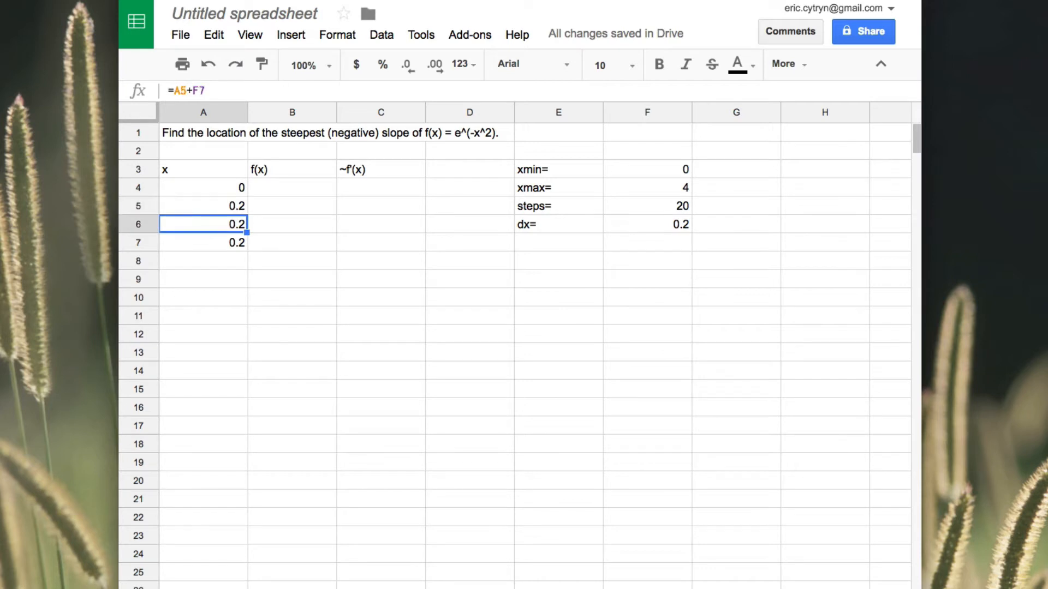
key(Down)
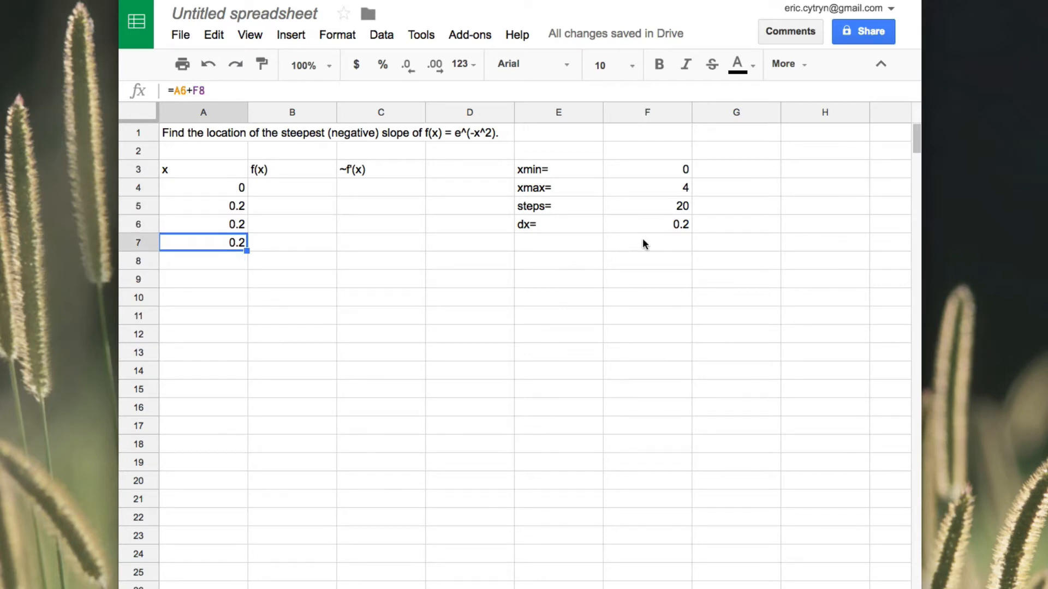
drag(642, 243, 643, 281)
Make the dx reference absolute in A5 with =A4+$F$6, fill the formula down to A24 and check the first and last x cells
click(233, 206)
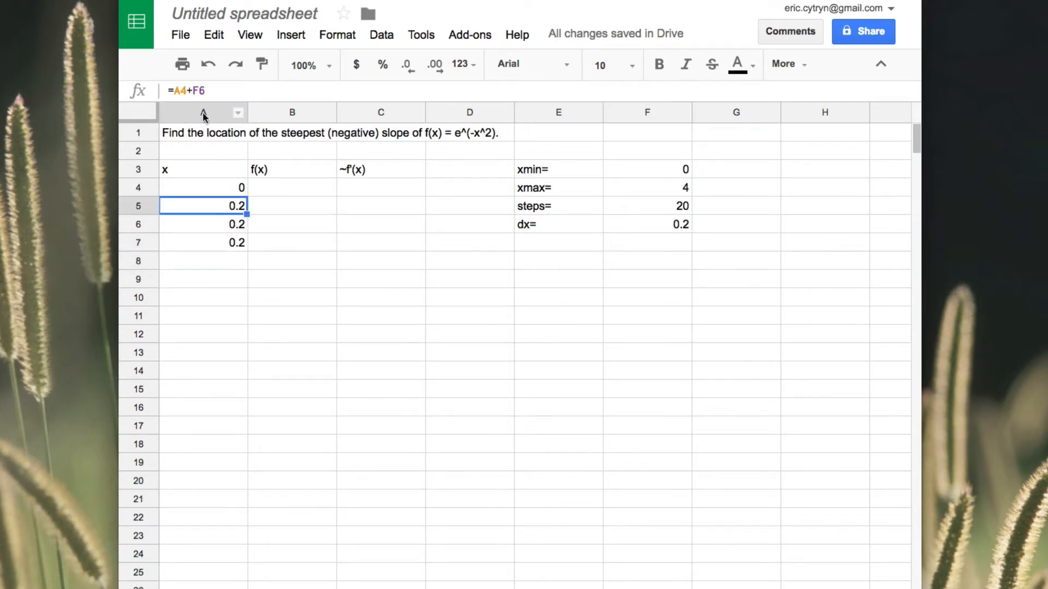
key(Return)
key(Left)
text($)
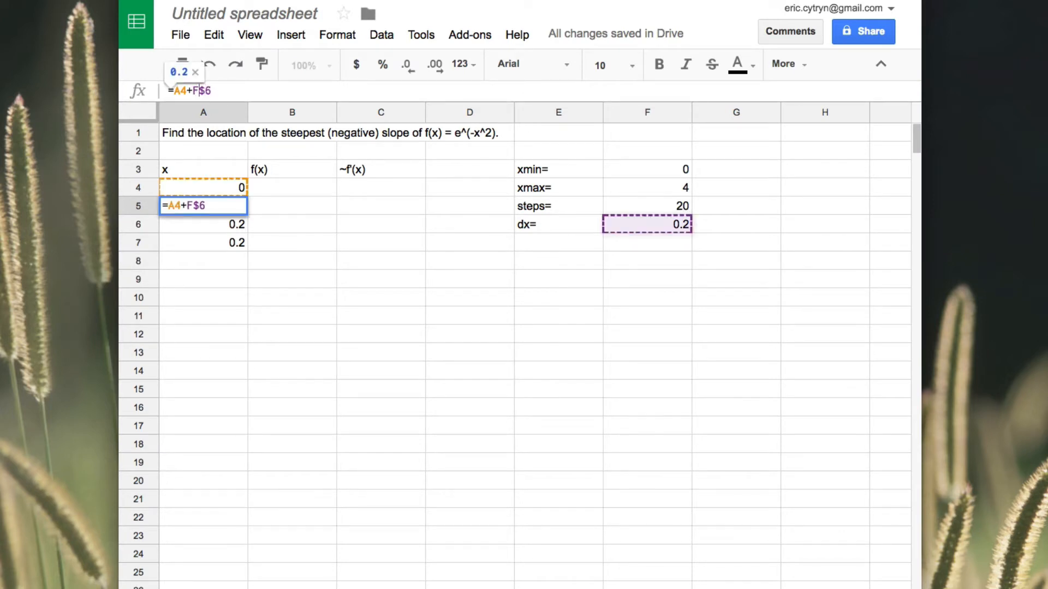
key(Left)
text($)
key(Return)
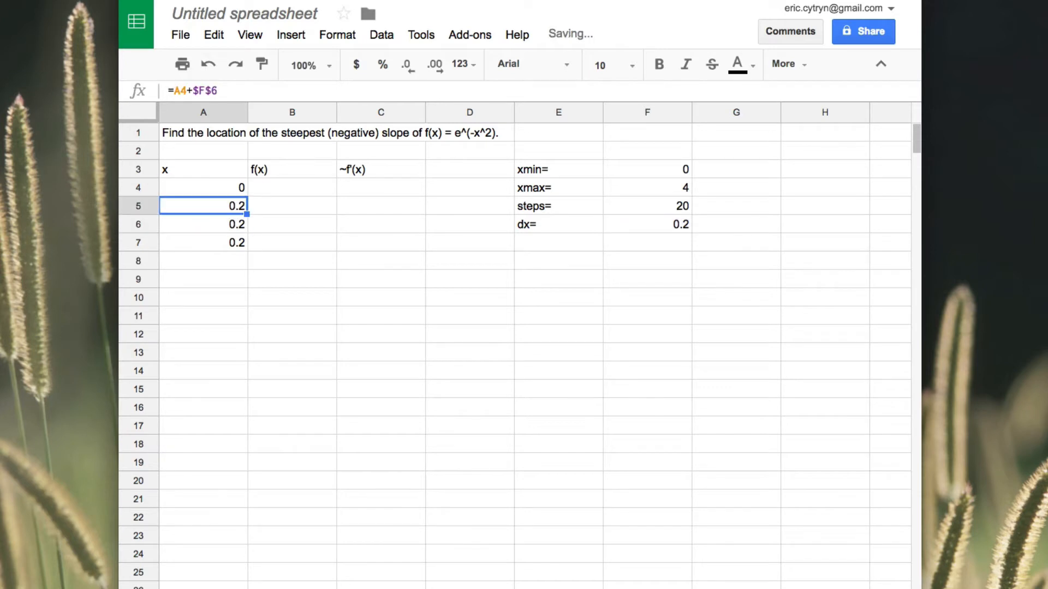
drag(246, 213, 219, 557)
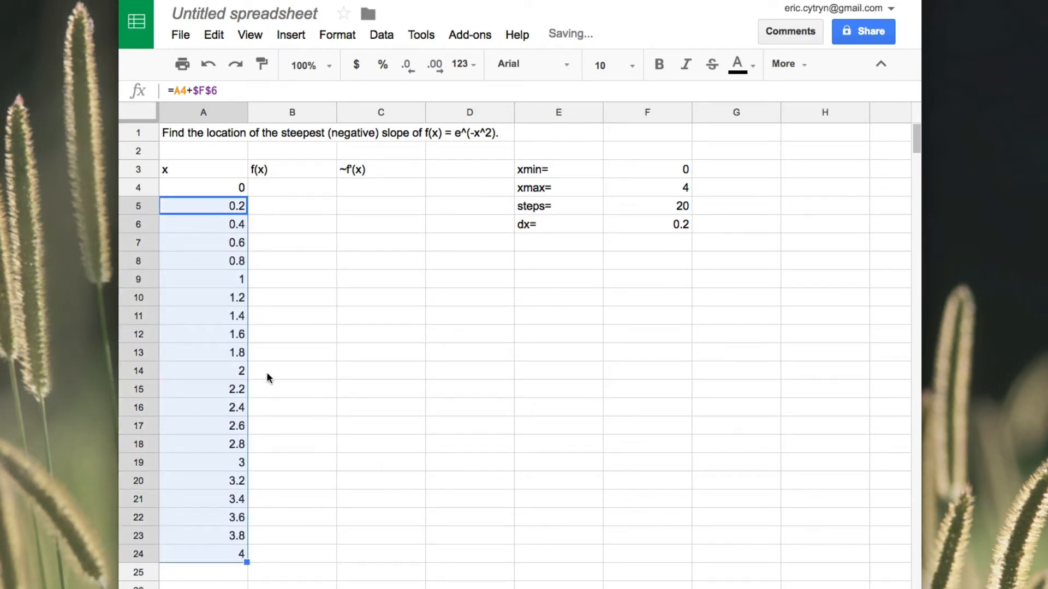
click(242, 190)
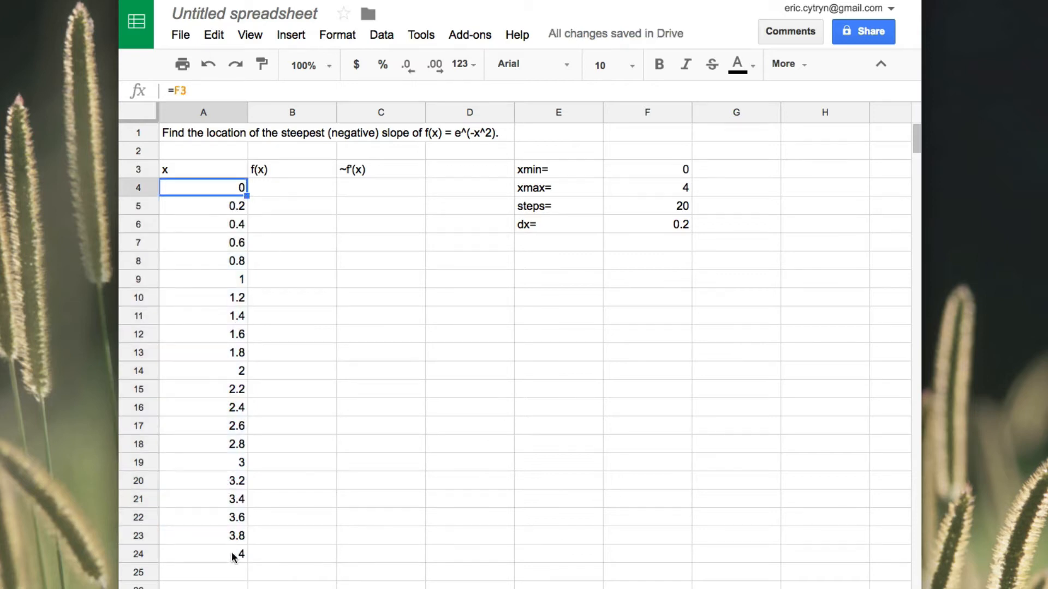
click(239, 554)
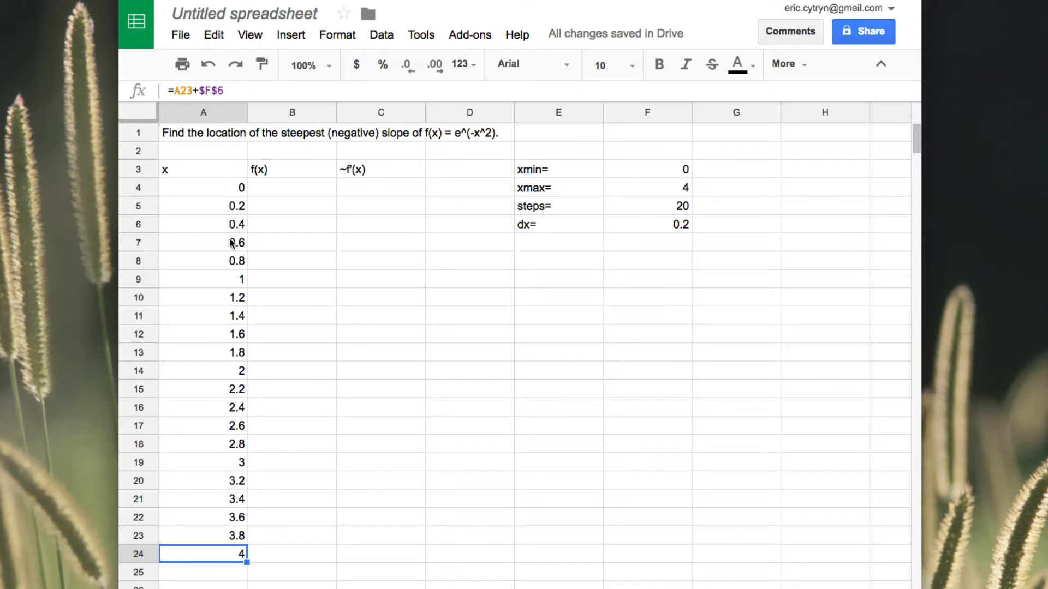
Enter the function formula =exp(-A4^2) in B4 and fill it down the f(x) column to B24
click(234, 192)
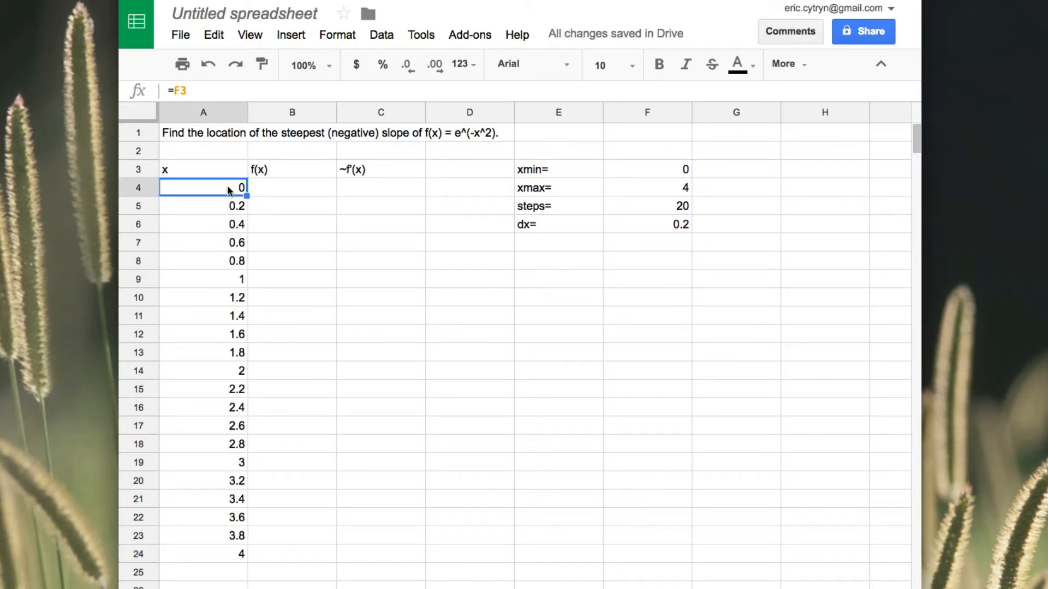
key(Right)
text(=)
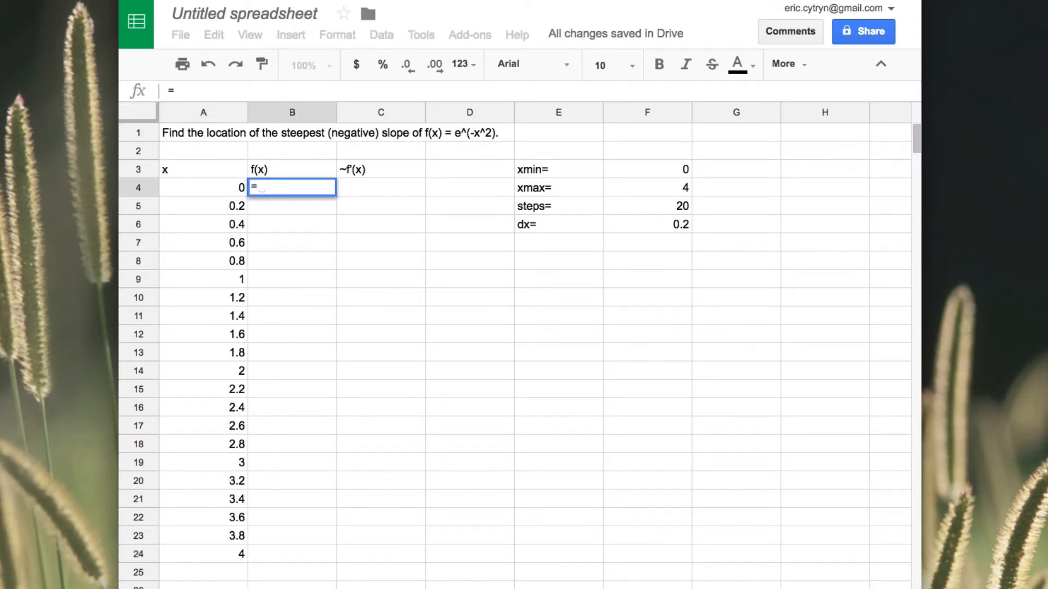
text(exp)
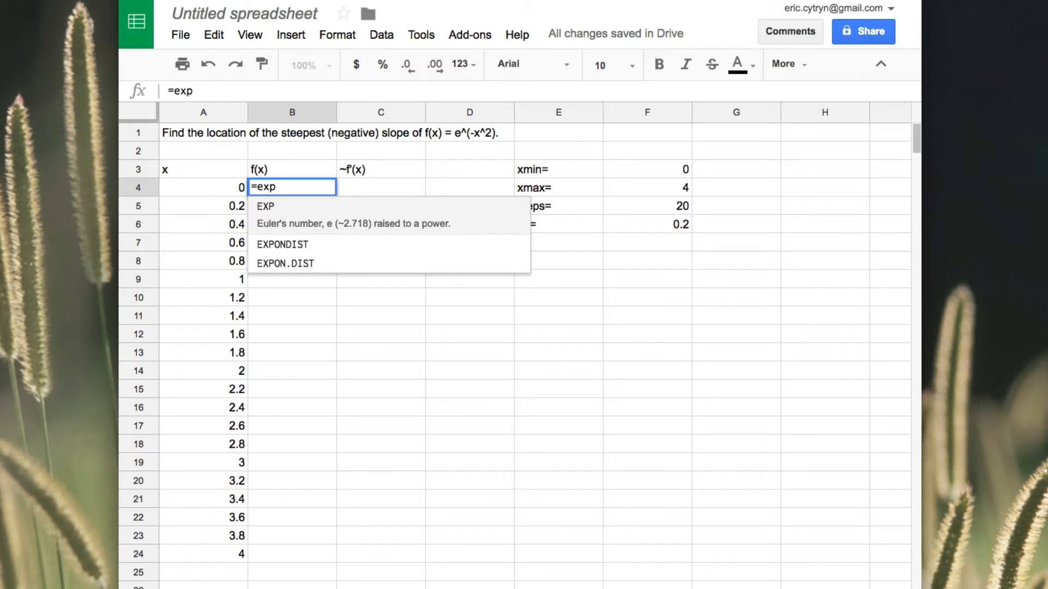
text((-)
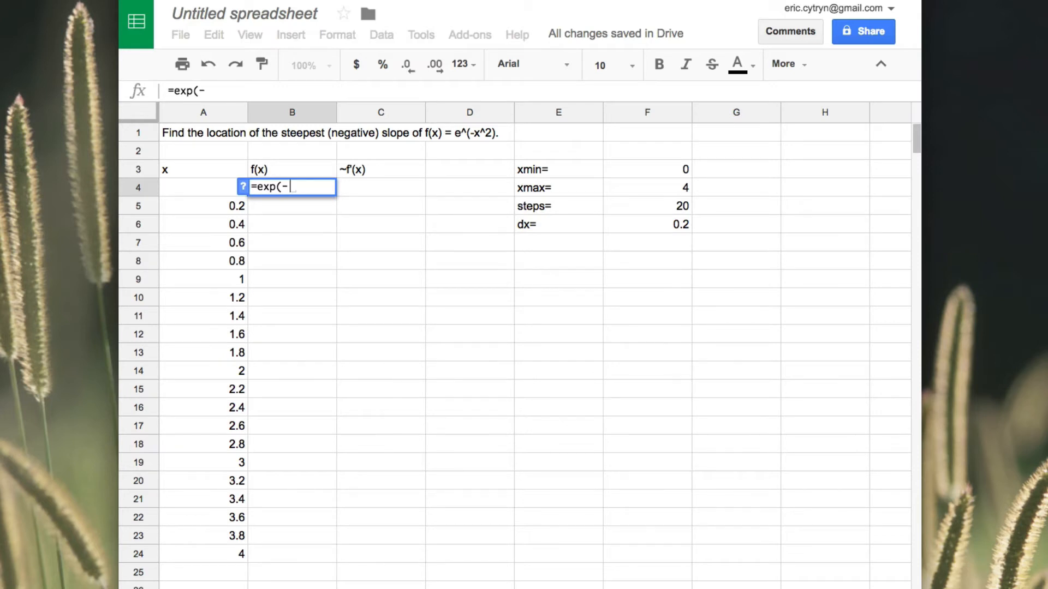
click(203, 187)
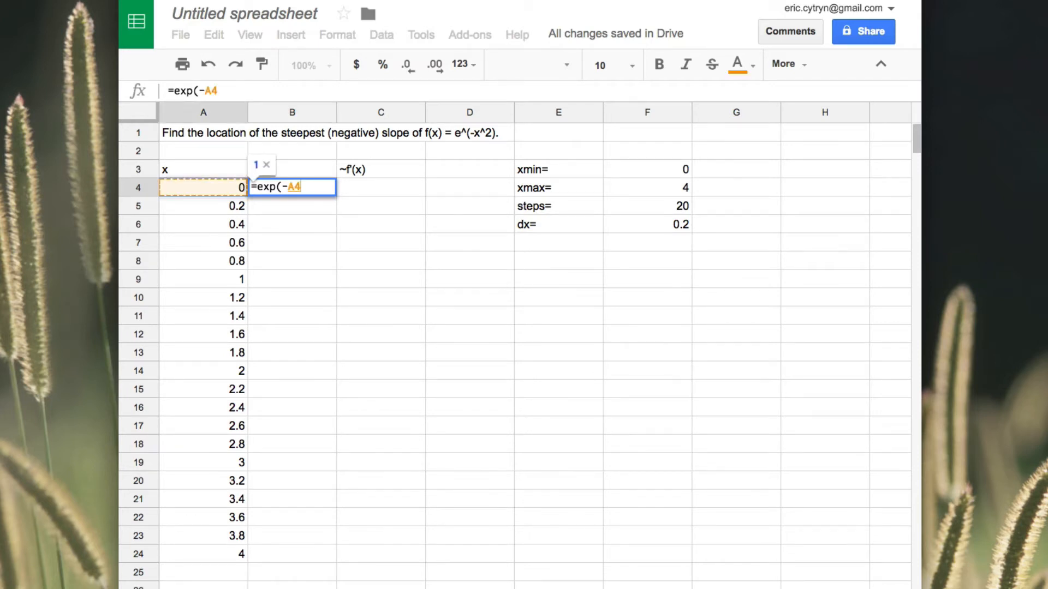
text(^2))
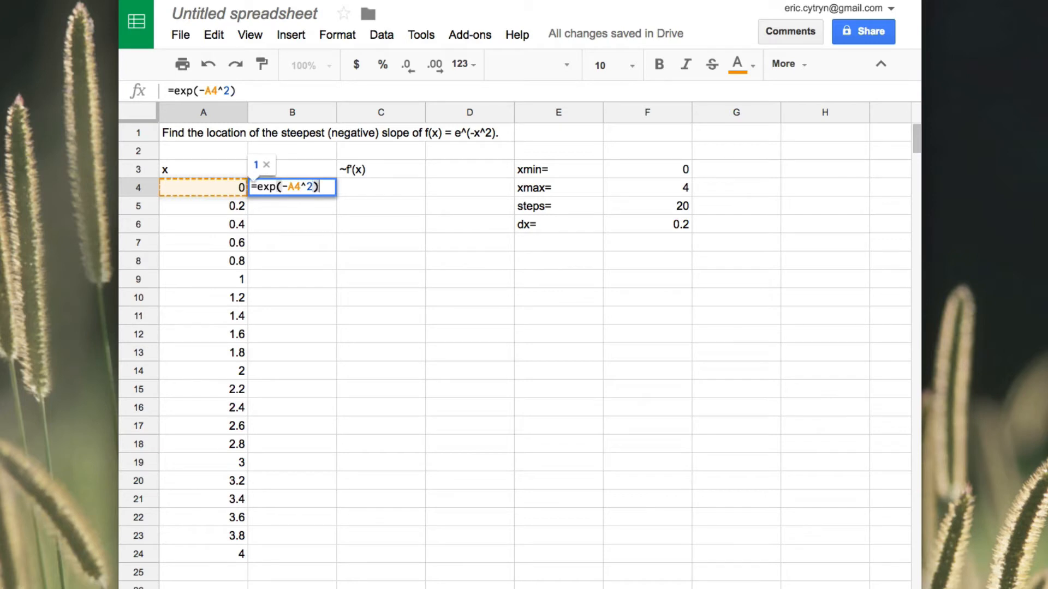
key(Return)
key(Up)
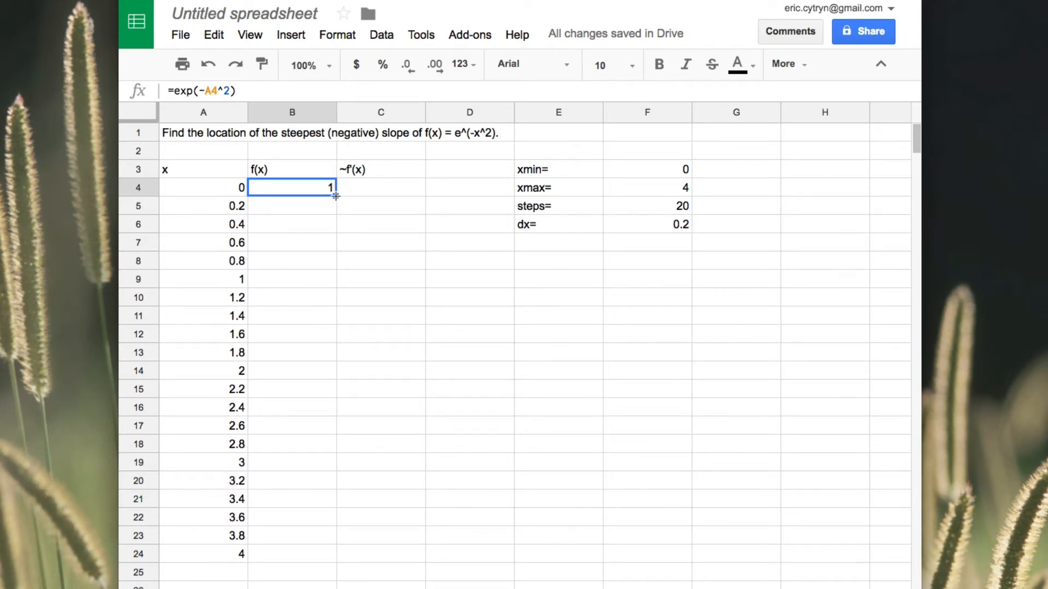
double_click(335, 195)
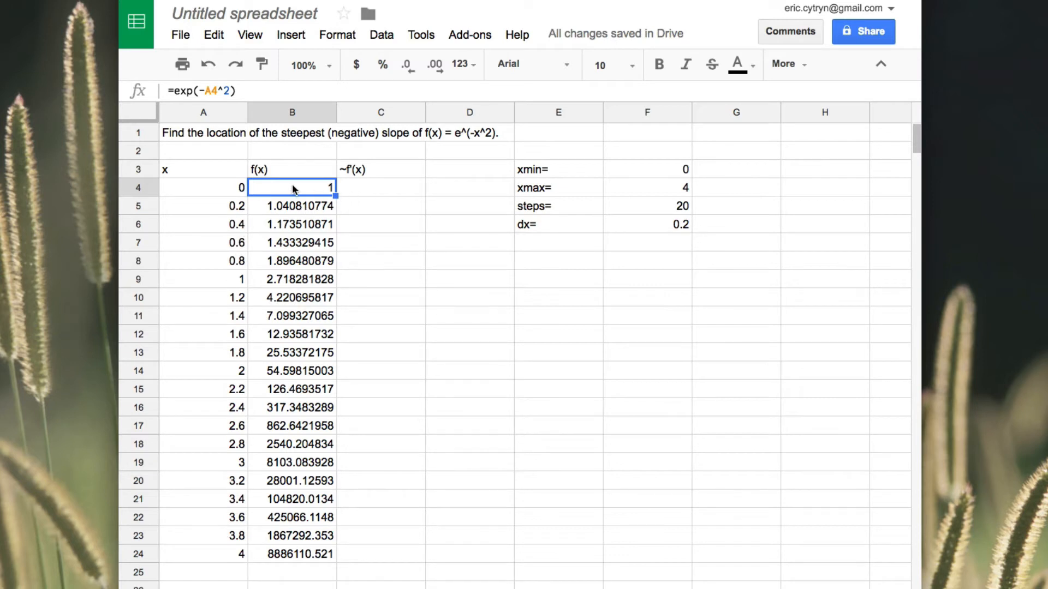
Examine the first f(x) cells B4 and B5 together with the xmin, xmax and dx parameters for approximating the slope
click(372, 186)
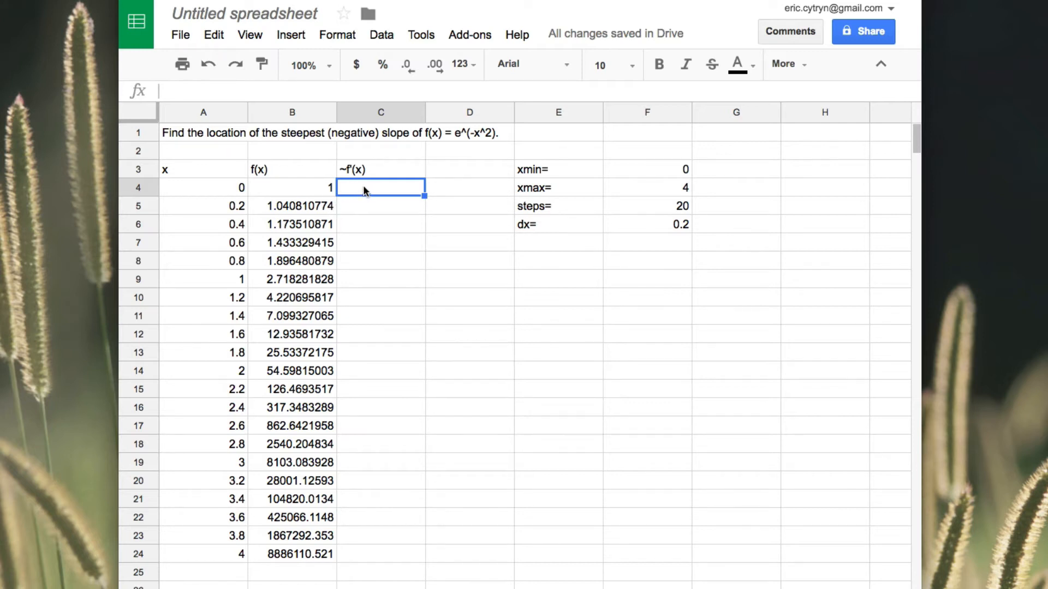
click(320, 191)
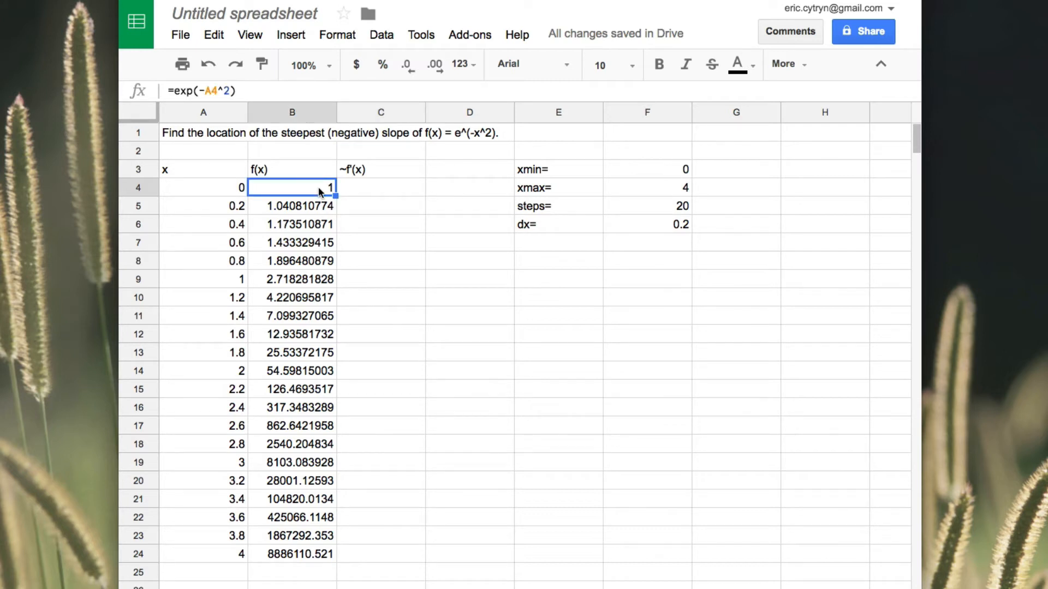
click(304, 208)
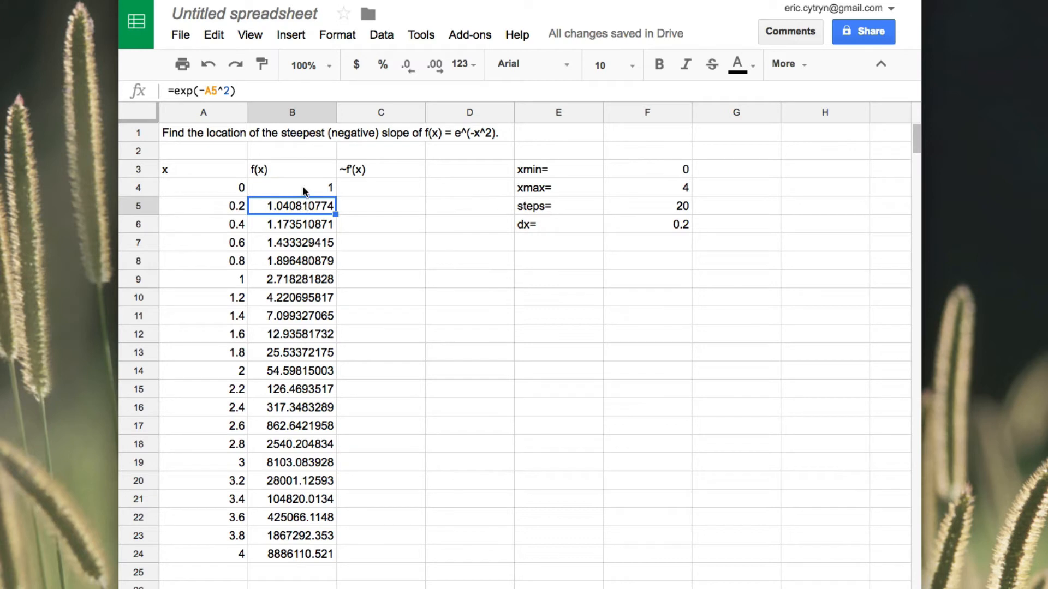
click(303, 190)
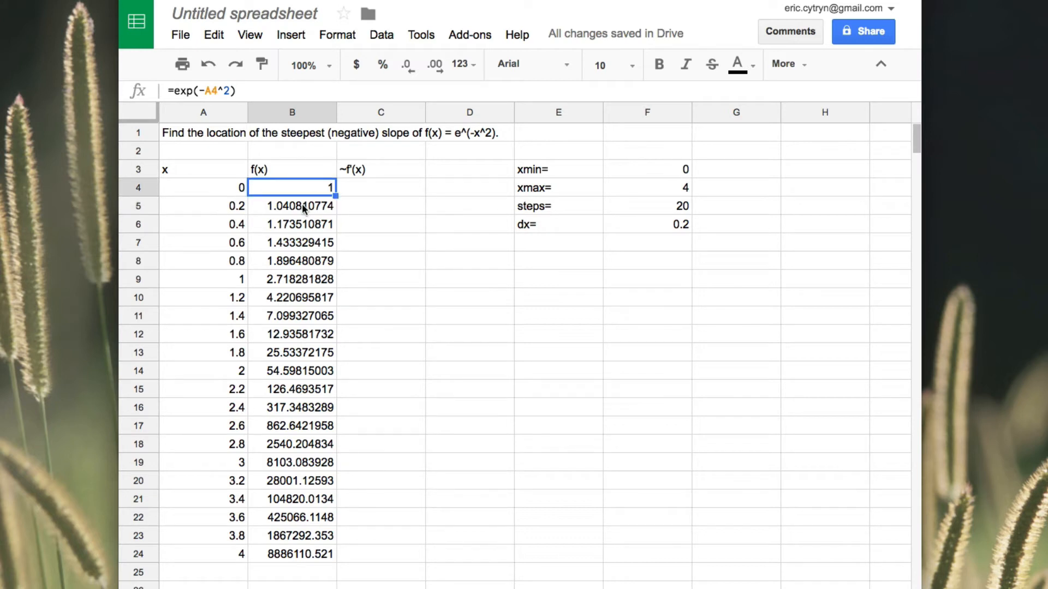
click(655, 223)
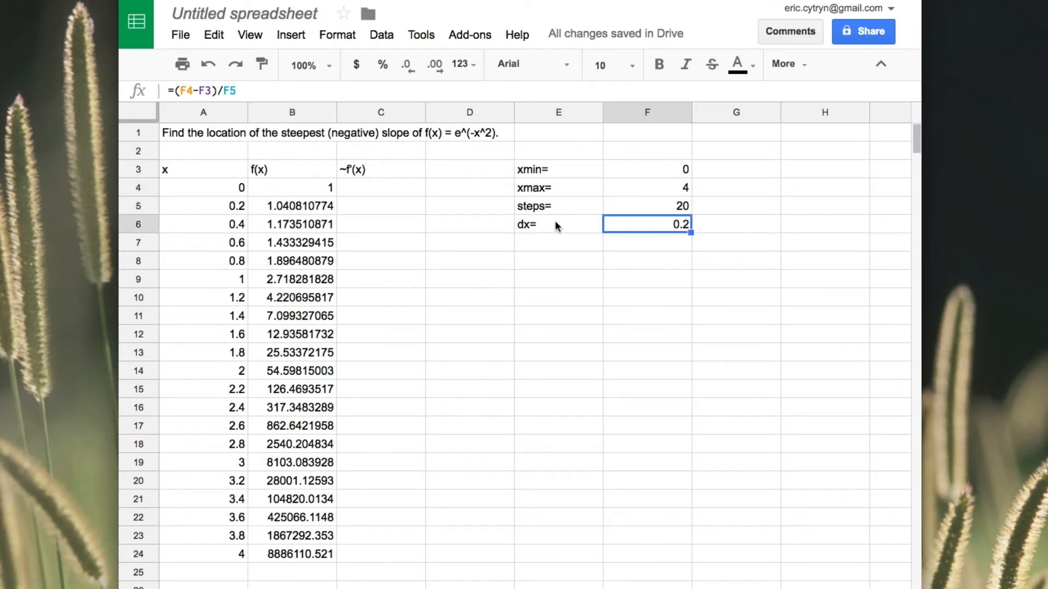
click(556, 225)
click(642, 228)
click(685, 185)
click(685, 169)
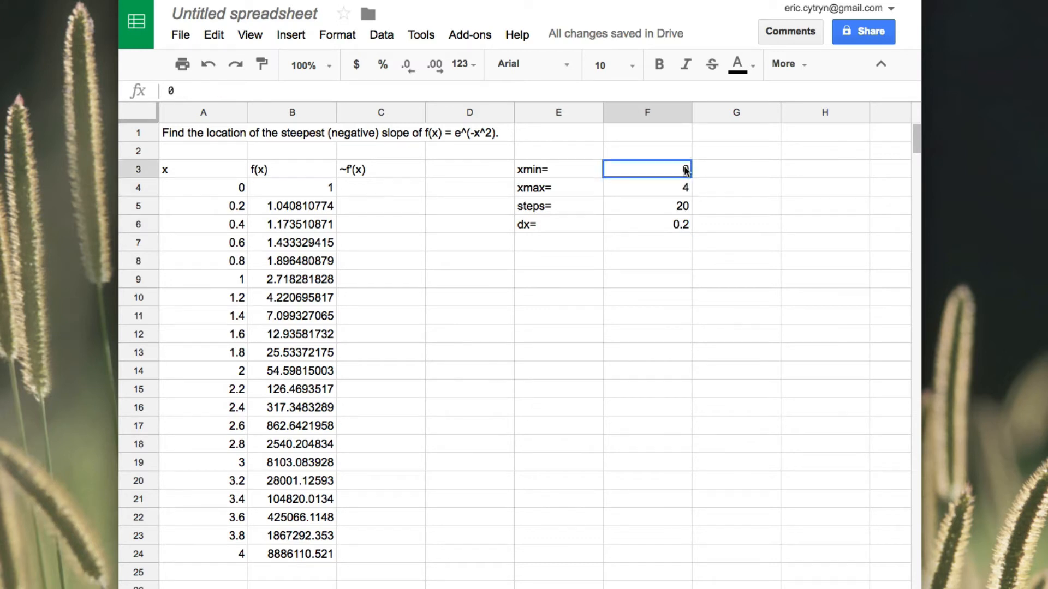
click(685, 187)
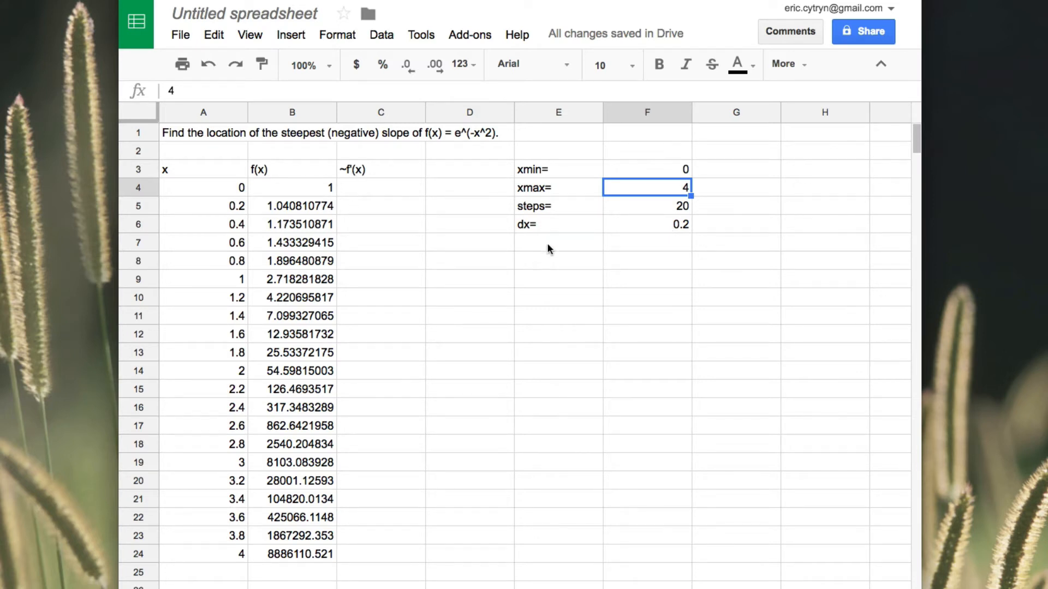
Add the label h= in E8 with the value 0.00000000001 in F8
click(549, 264)
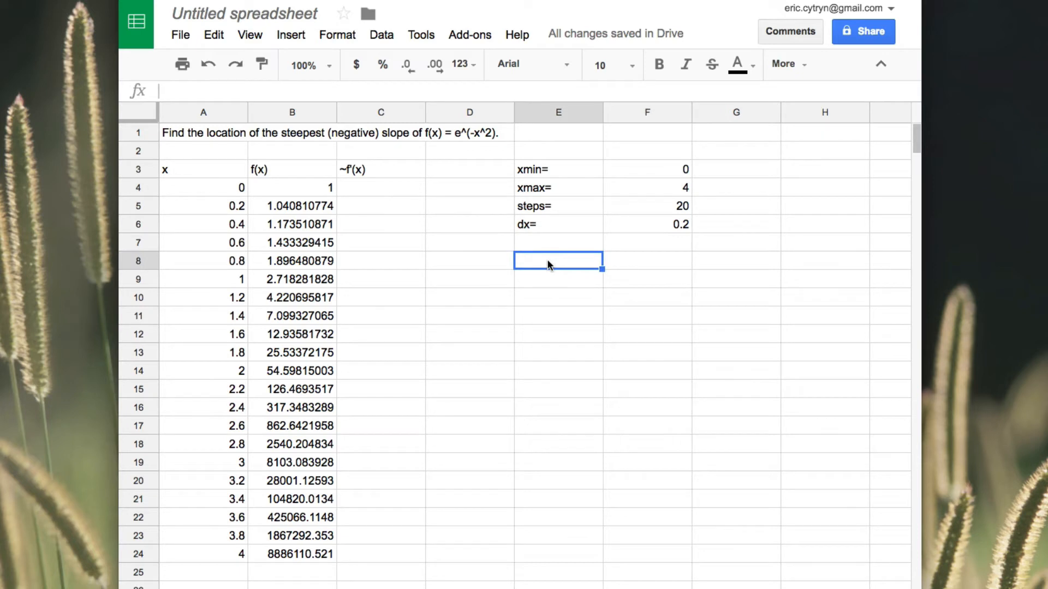
text(h=)
key(Tab)
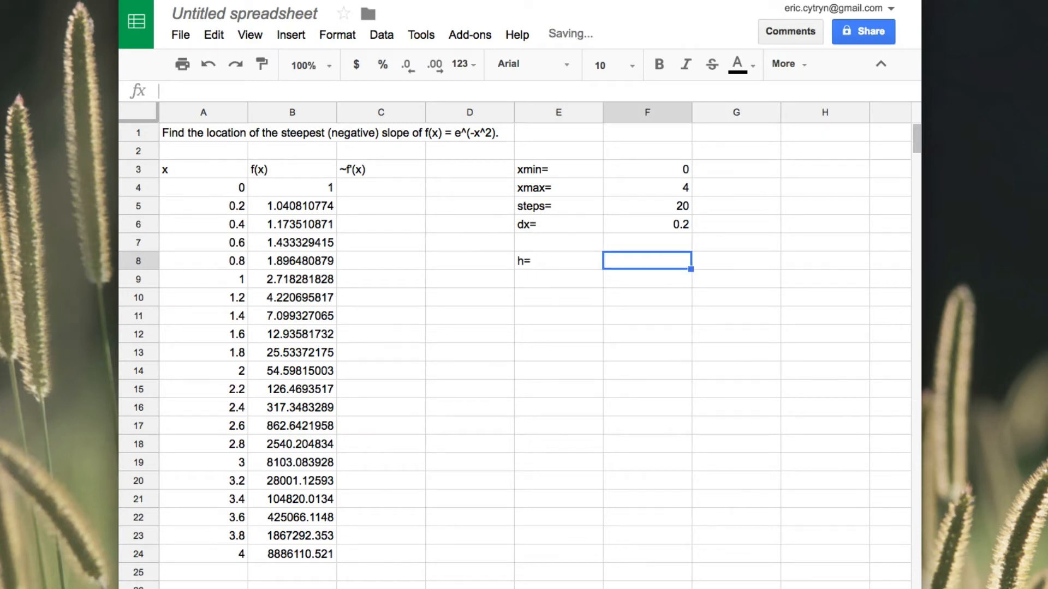
text(0.0000)
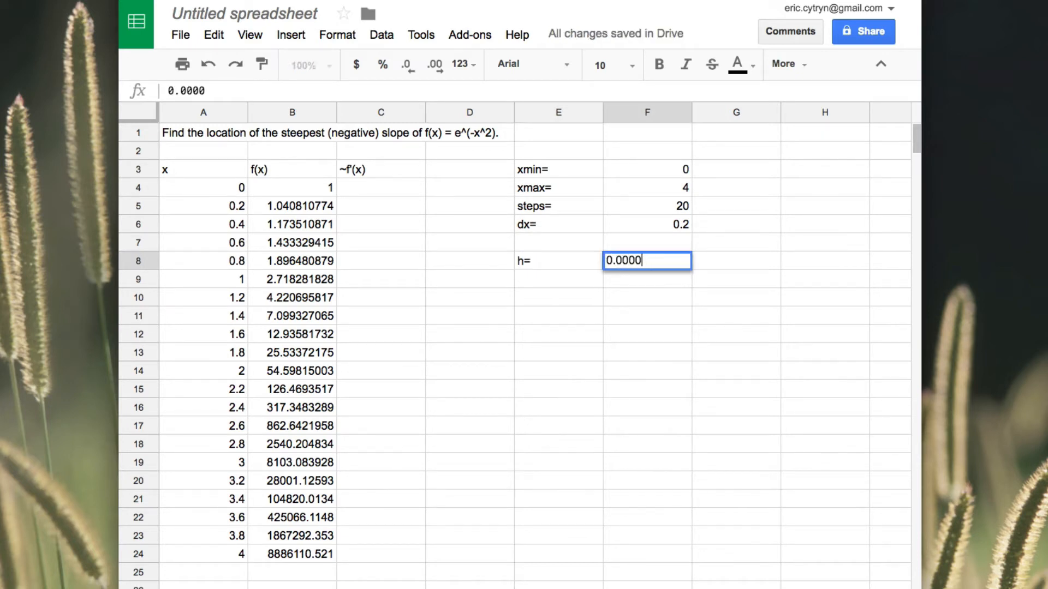
text(000000)
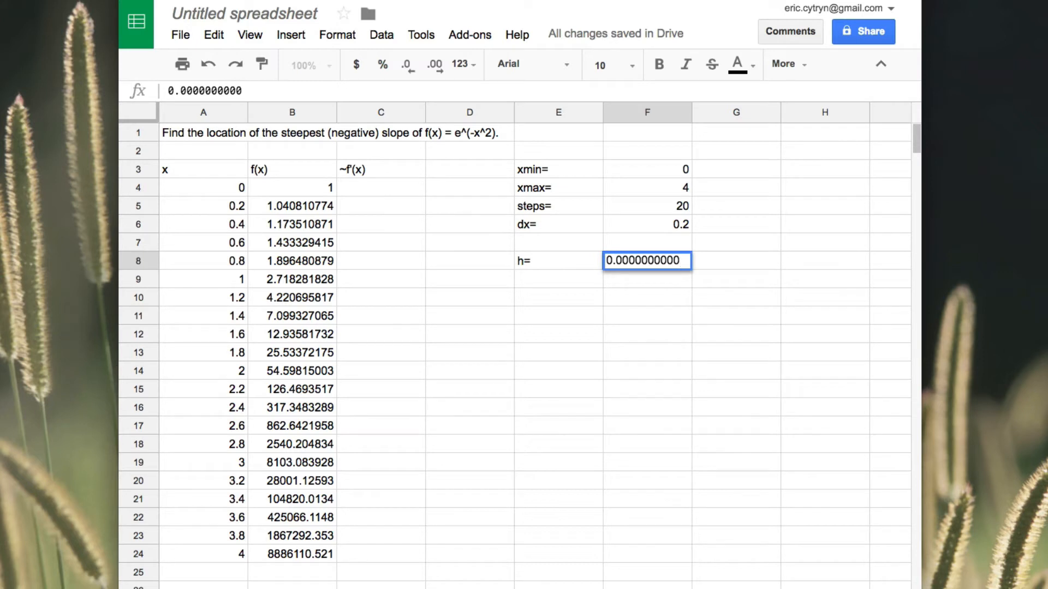
text(1)
key(Return)
click(647, 260)
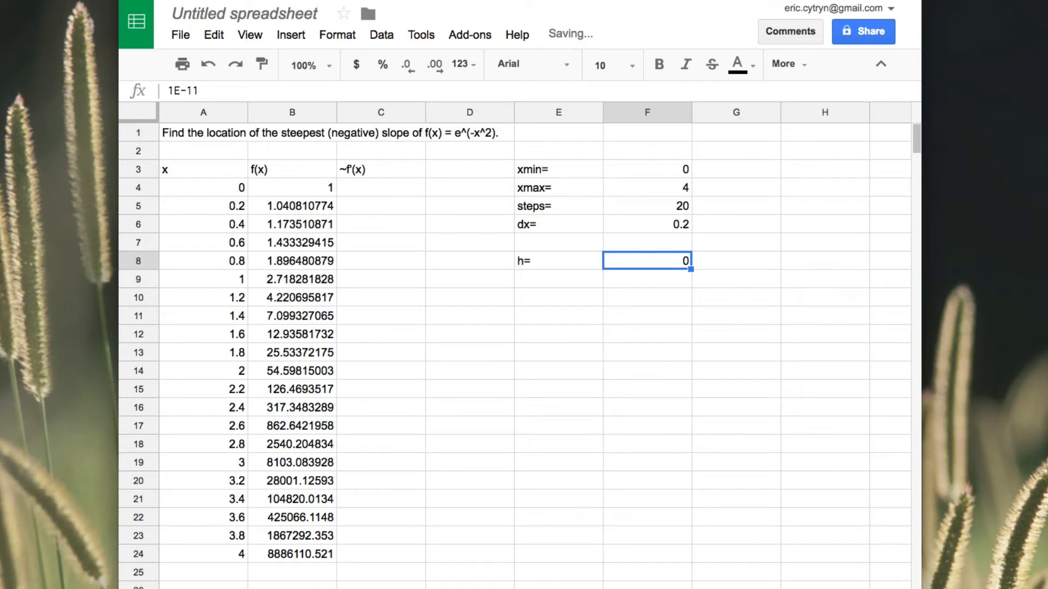
Move the ~f'(x) heading from C3 to D3 and enter the heading f(x+h) in C3
key(Up)
key(Up)
key(Up)
key(Up)
key(Up)
key(Left)
key(Left)
key(Left)
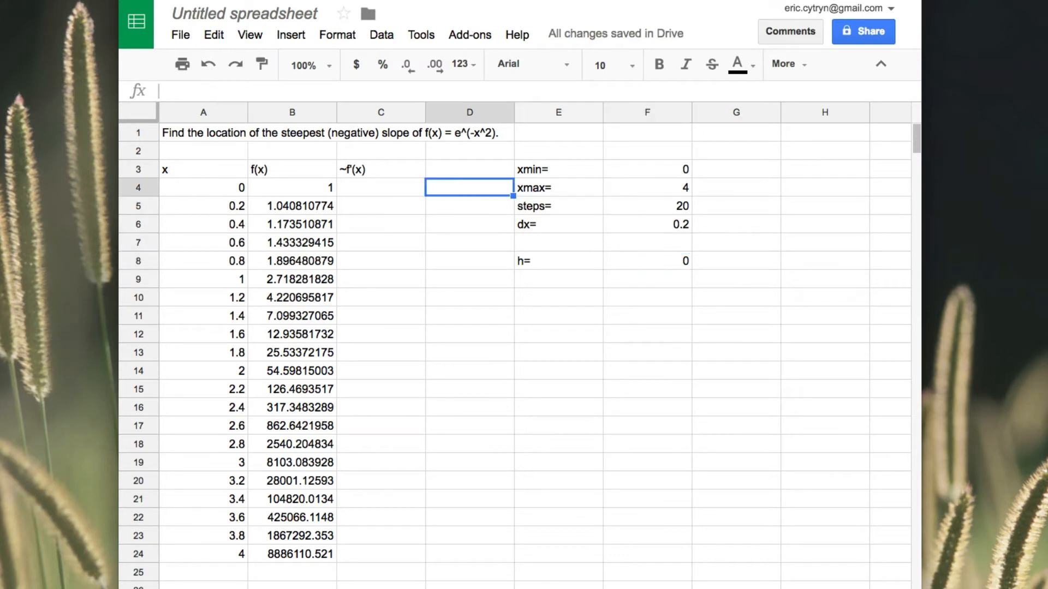
key(ctrl+c)
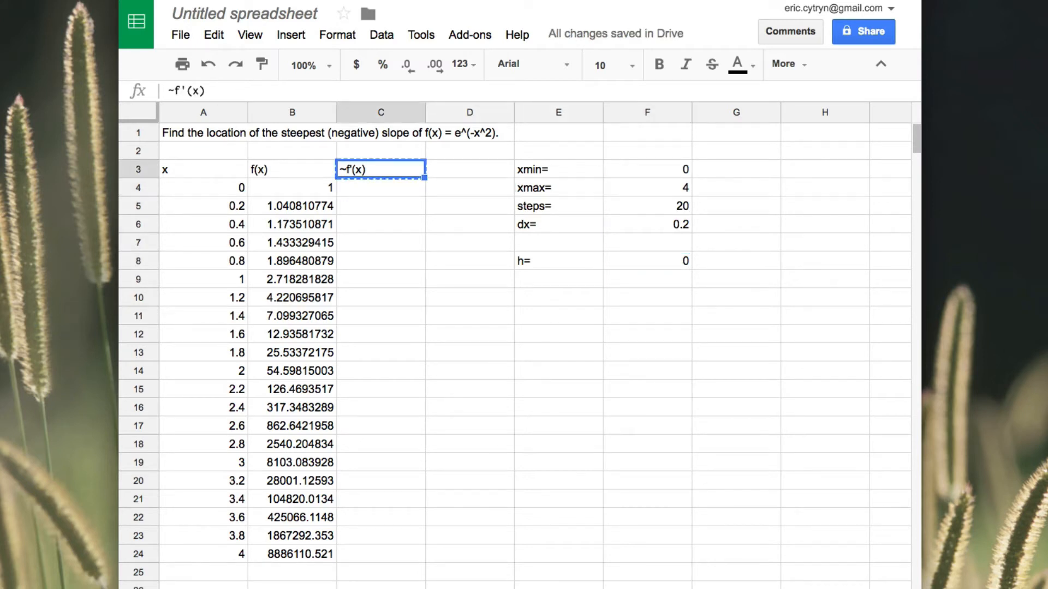
key(Right)
key(ctrl+v)
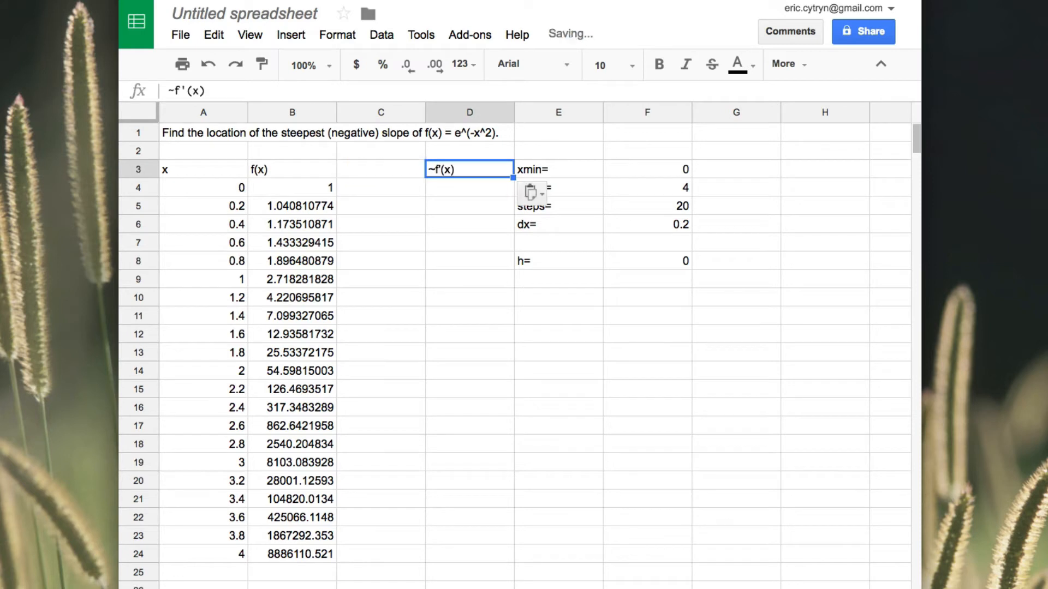
click(380, 170)
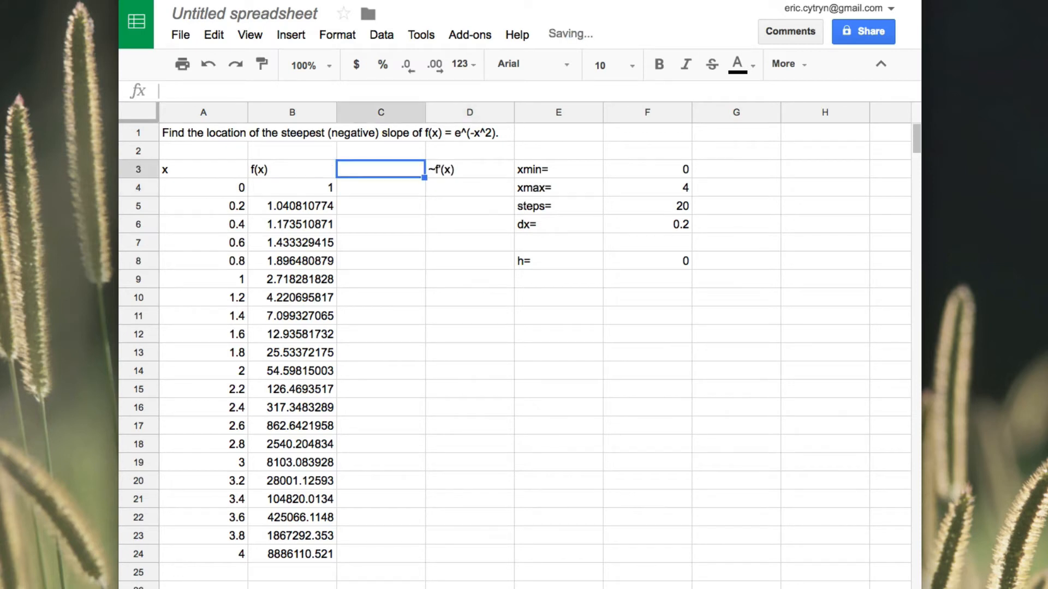
text(f(x+h))
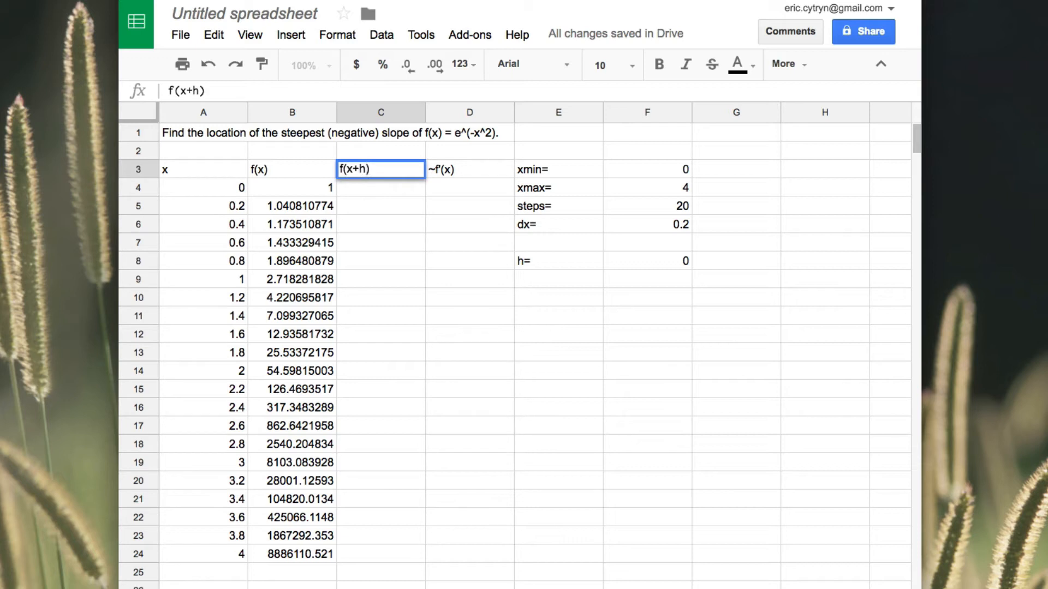
Review the x values from A4 down to A8 that the f(x+h) column in C is based on
key(ctrl+Return)
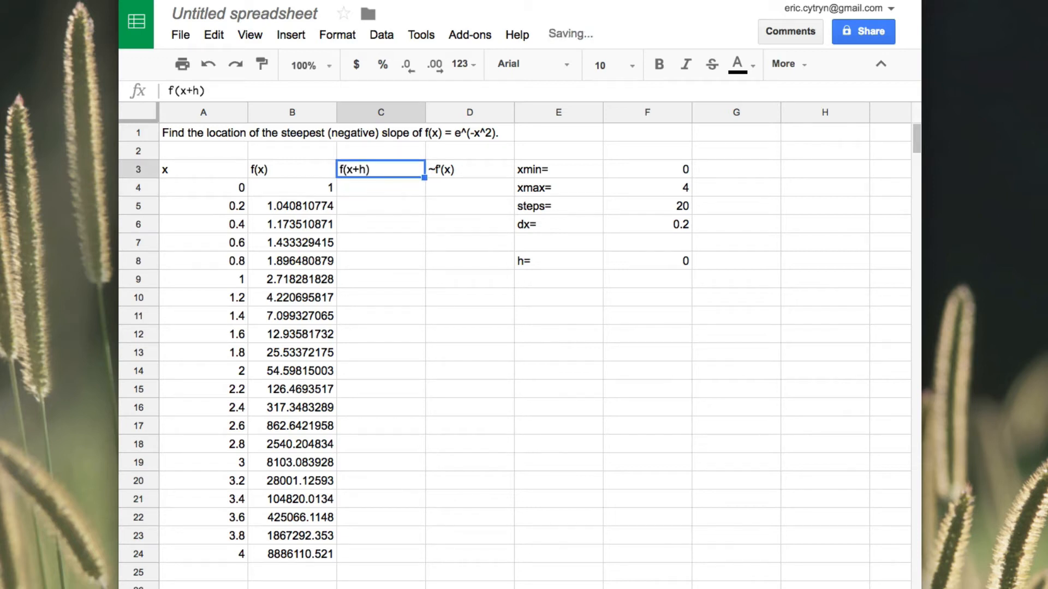
key(Down)
key(Left)
key(Left)
key(shift+Down)
key(shift+Down)
key(shift+Down)
key(shift+Down)
key(shift+Down)
key(shift+Down)
key(shift+Down)
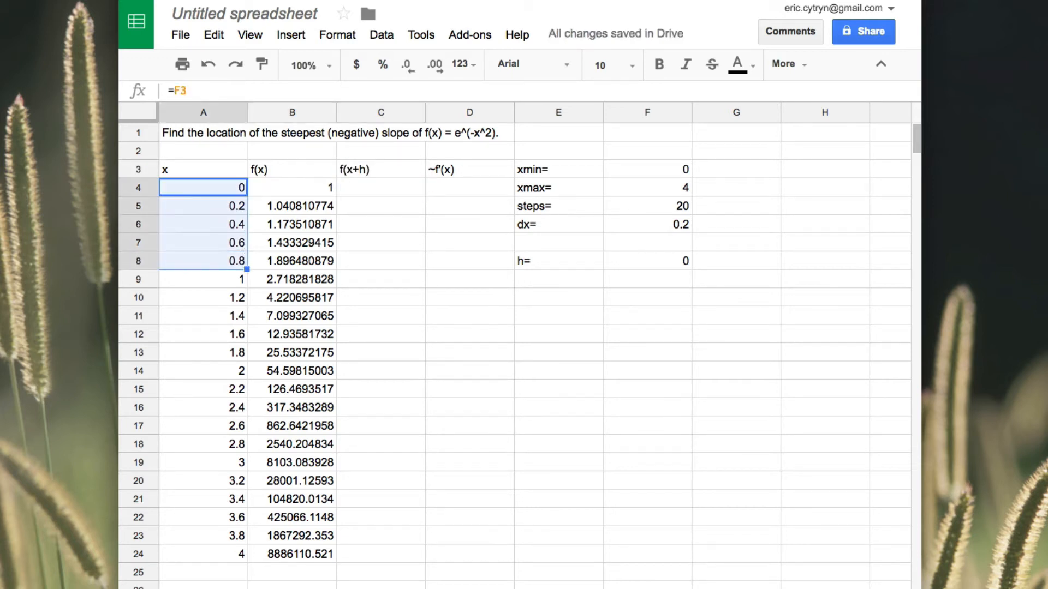
key(Up)
key(Down)
key(Right)
key(Right)
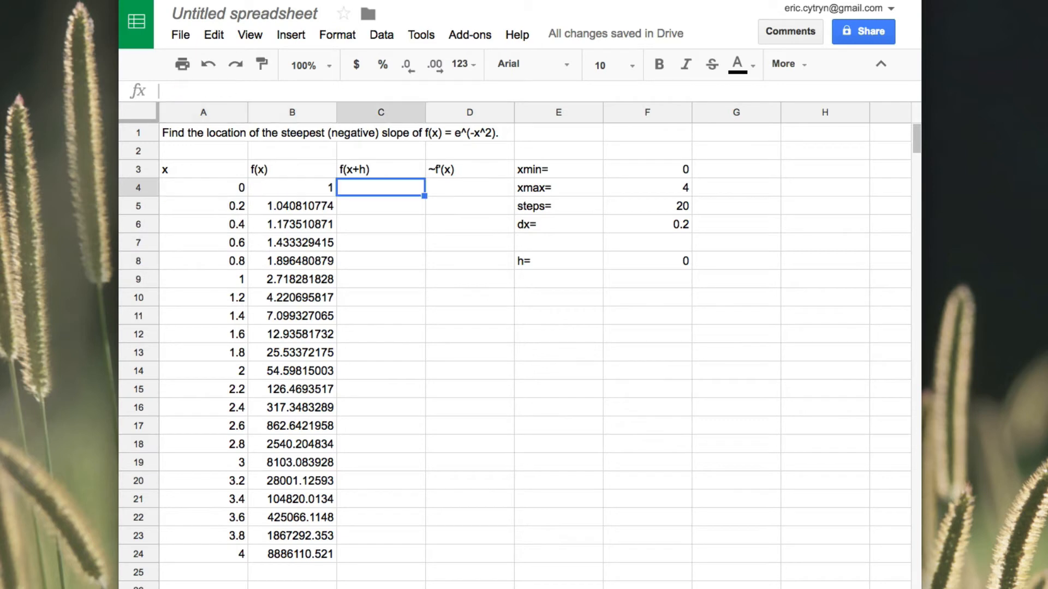
key(Up)
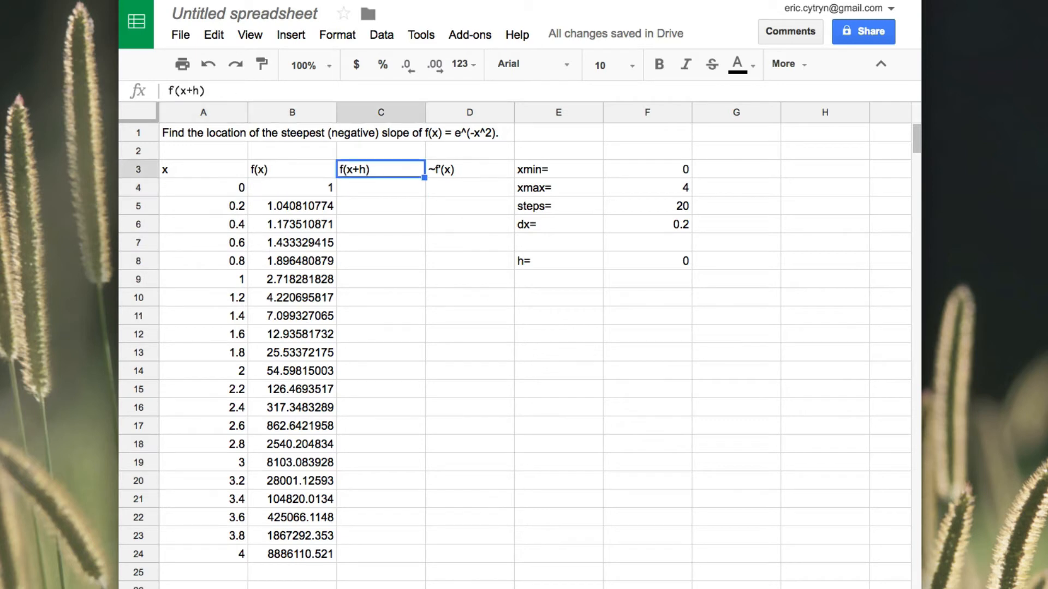
key(Down)
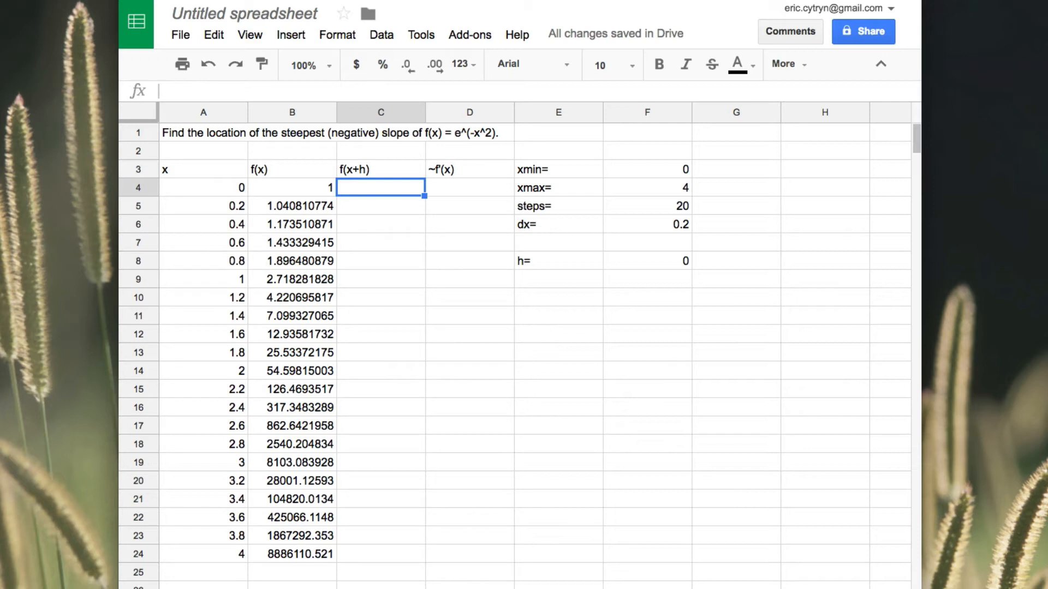
Enter the formula =exp(-(A4+$F$8)^2) in C4 and fill it down the f(x+h) column to C24
text(=exp)
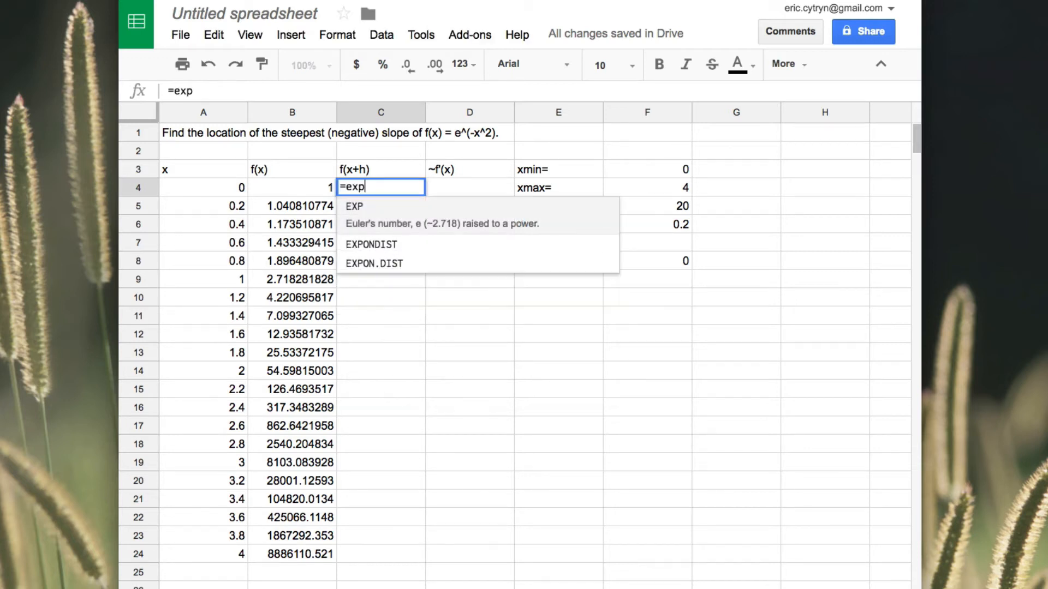
text((-)
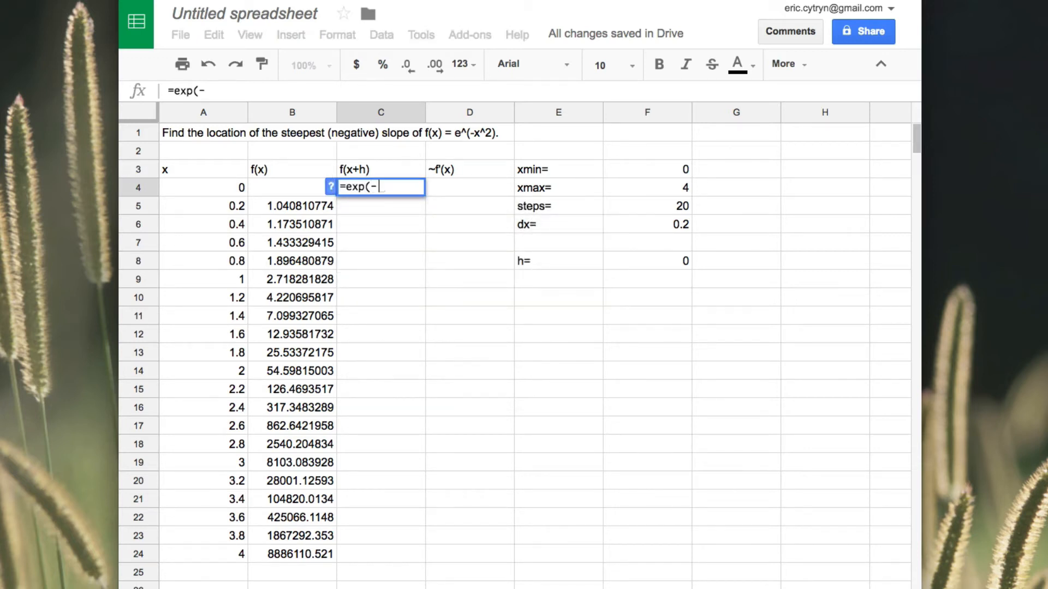
text(()^2)
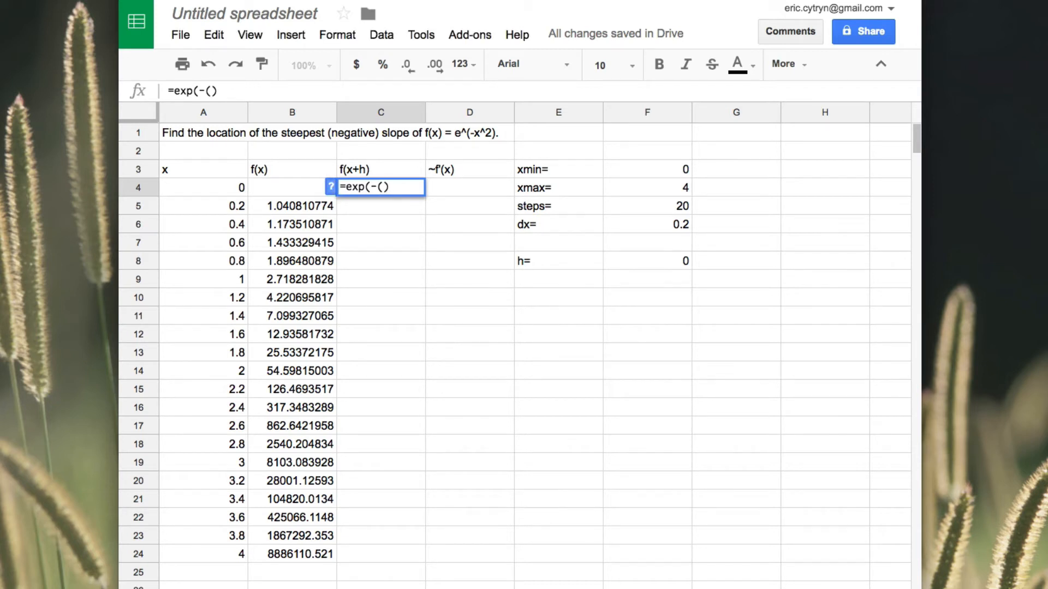
text())
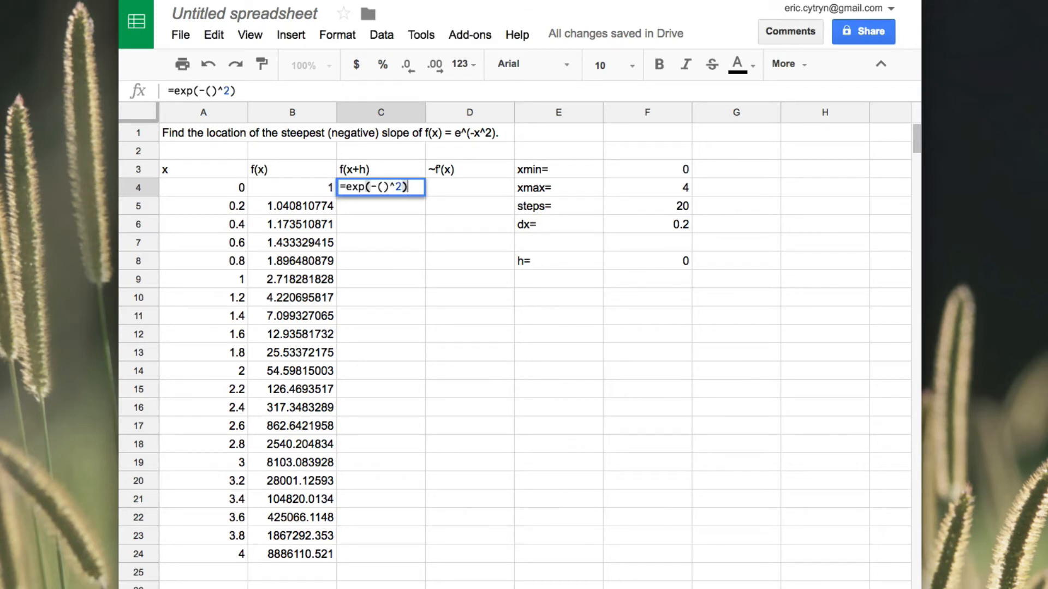
click(384, 188)
text(a4+)
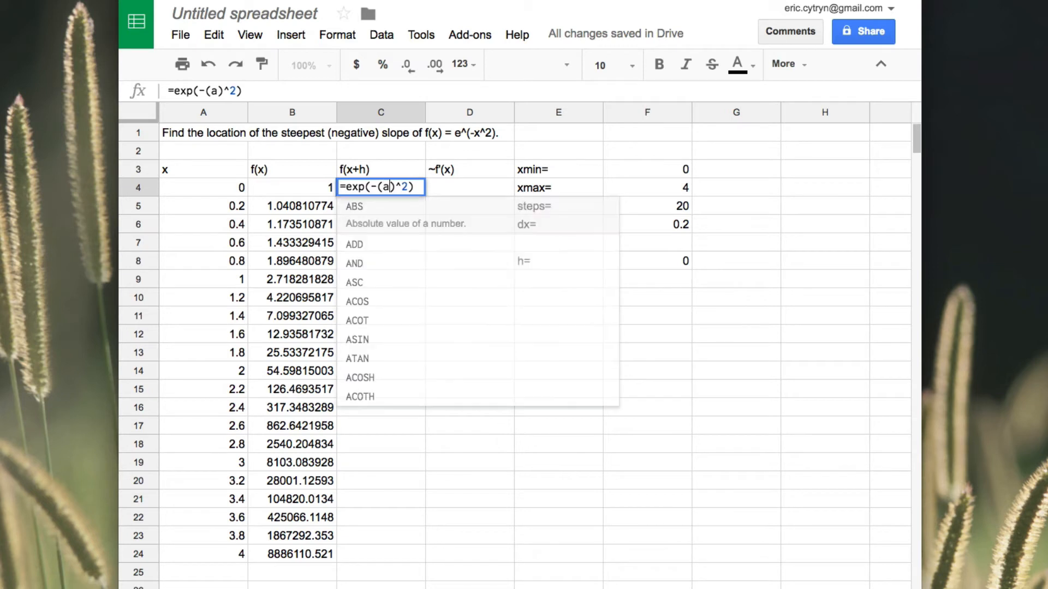
text($)
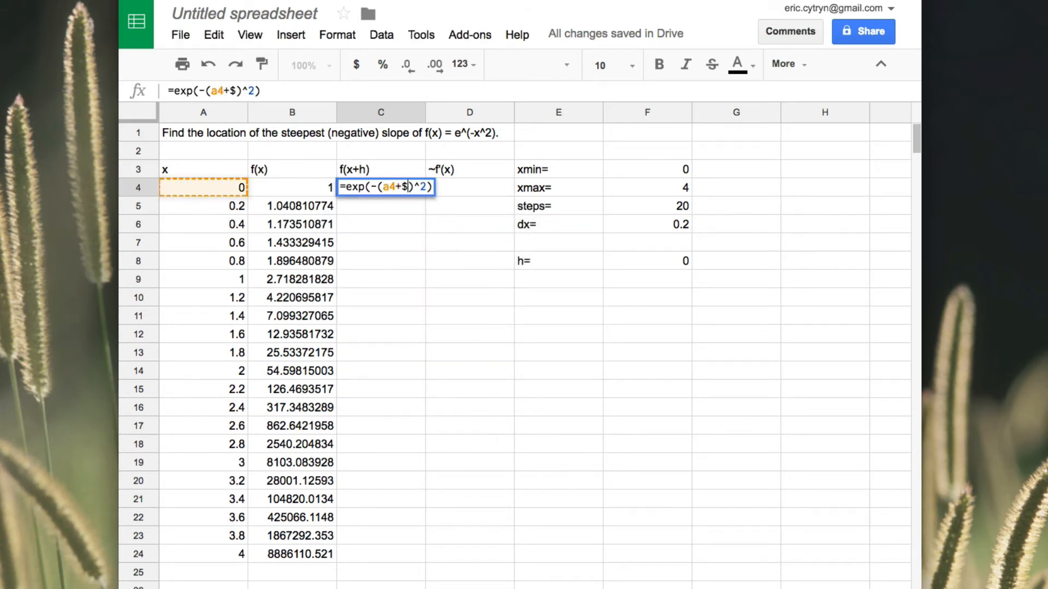
text(f$)
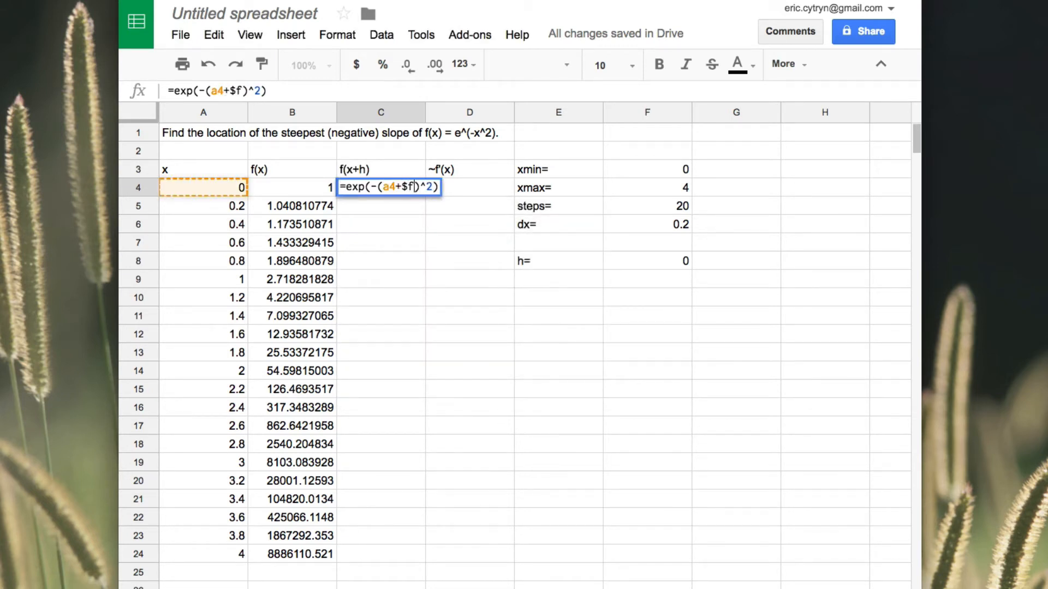
text(8)
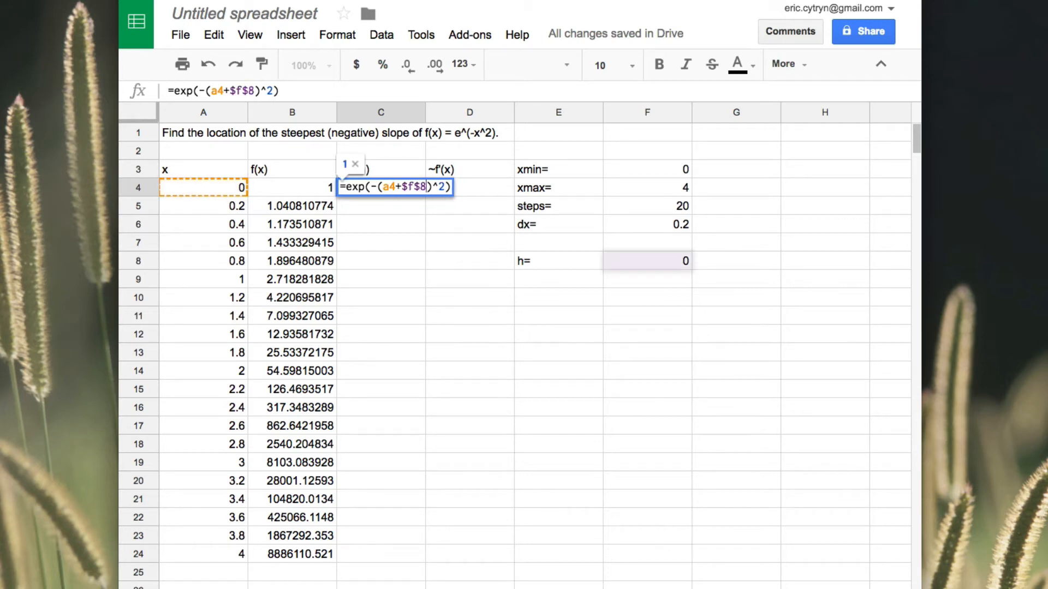
key(Return)
click(380, 187)
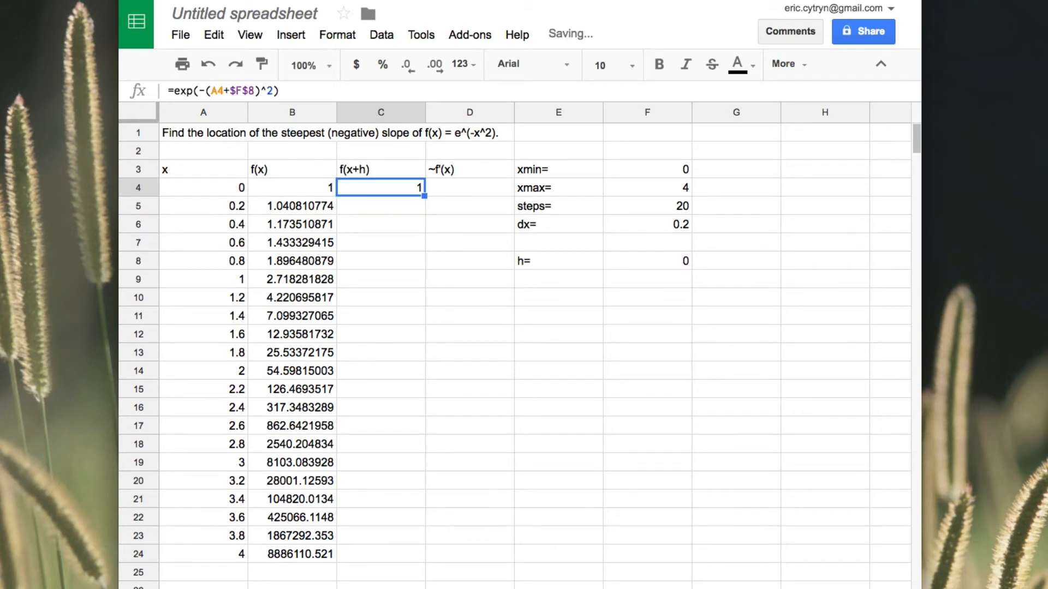
double_click(424, 194)
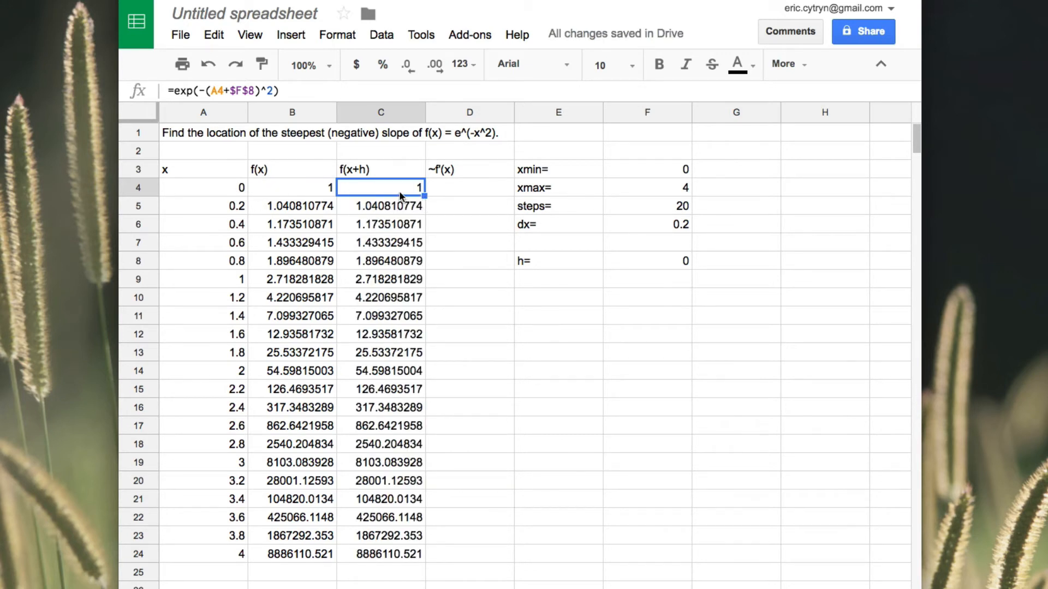
Enter the difference quotient =(C4-B4)/$F$8 in D4 and fill it down the ~f'(x) column to D24
click(315, 188)
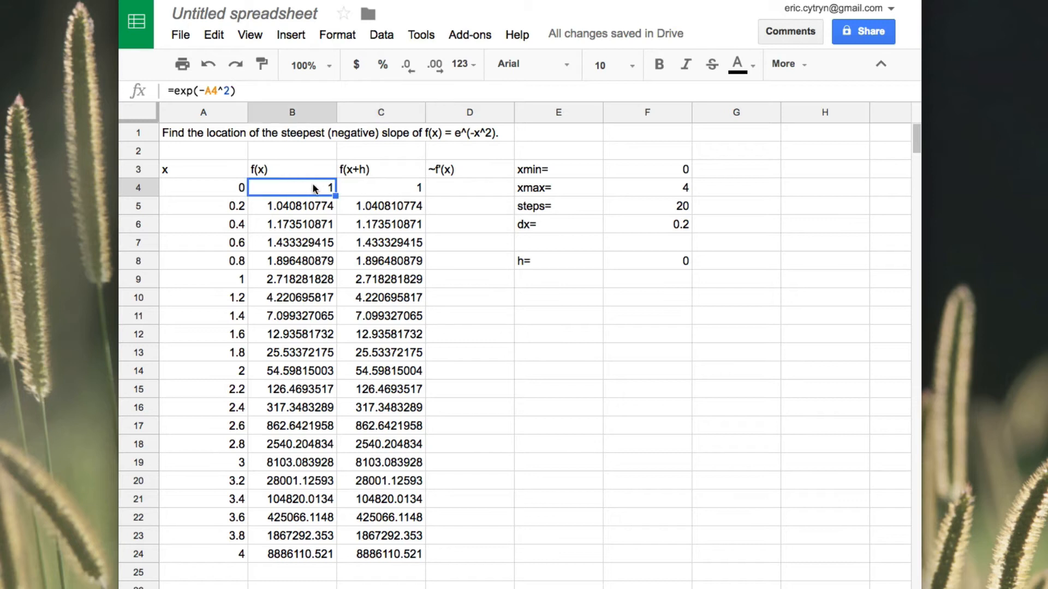
click(458, 189)
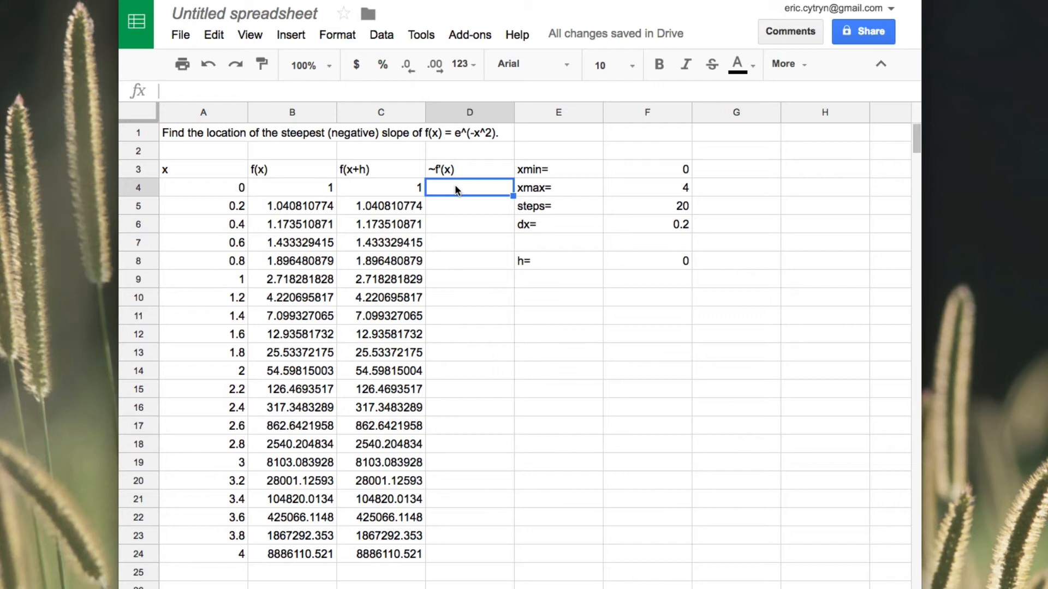
text(()
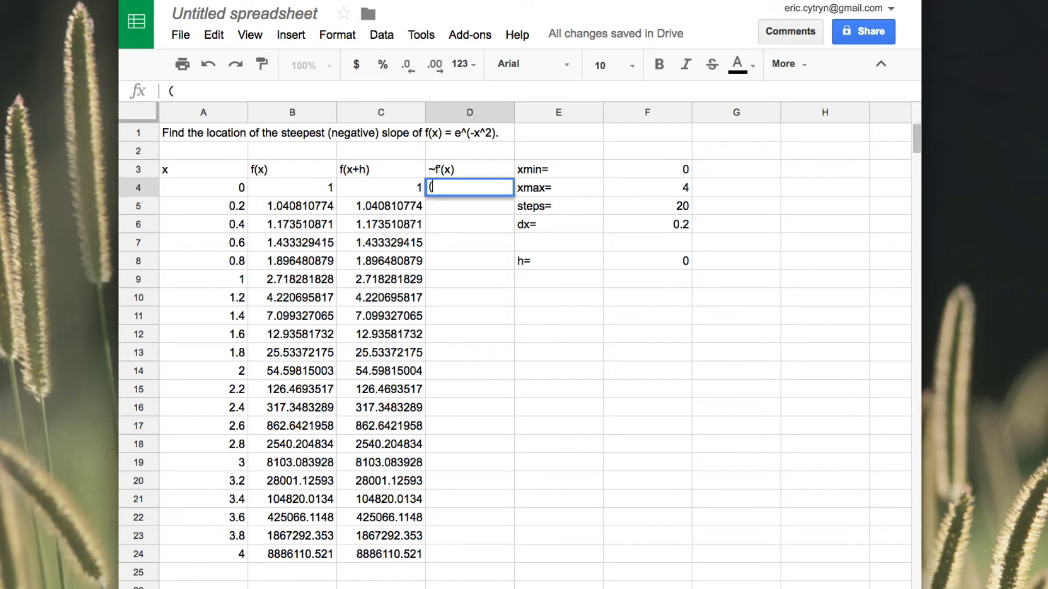
key(BackSpace)
text(=)
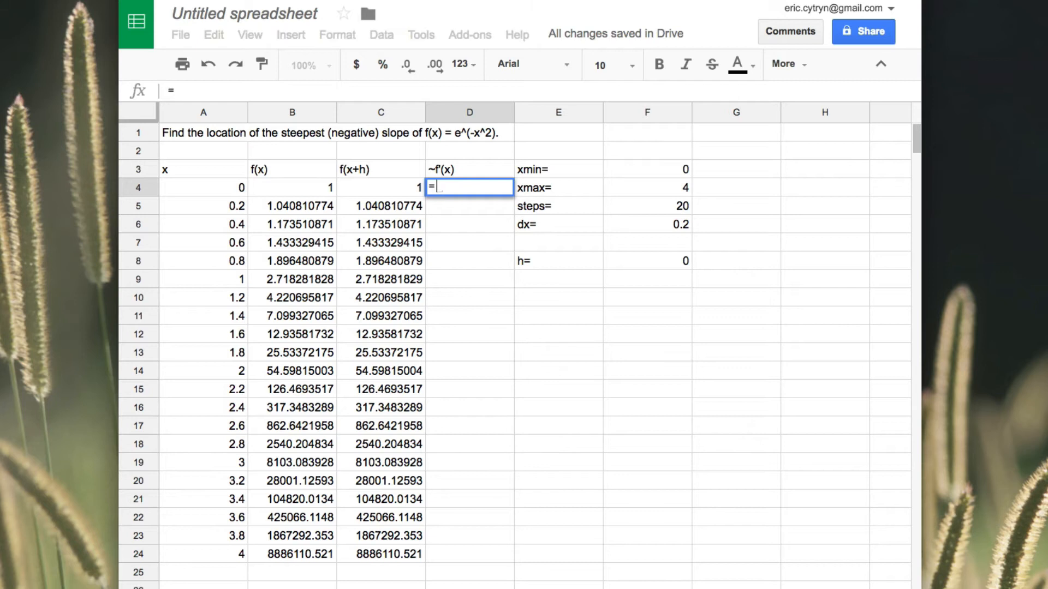
key(Left)
key(BackSpace)
text(()
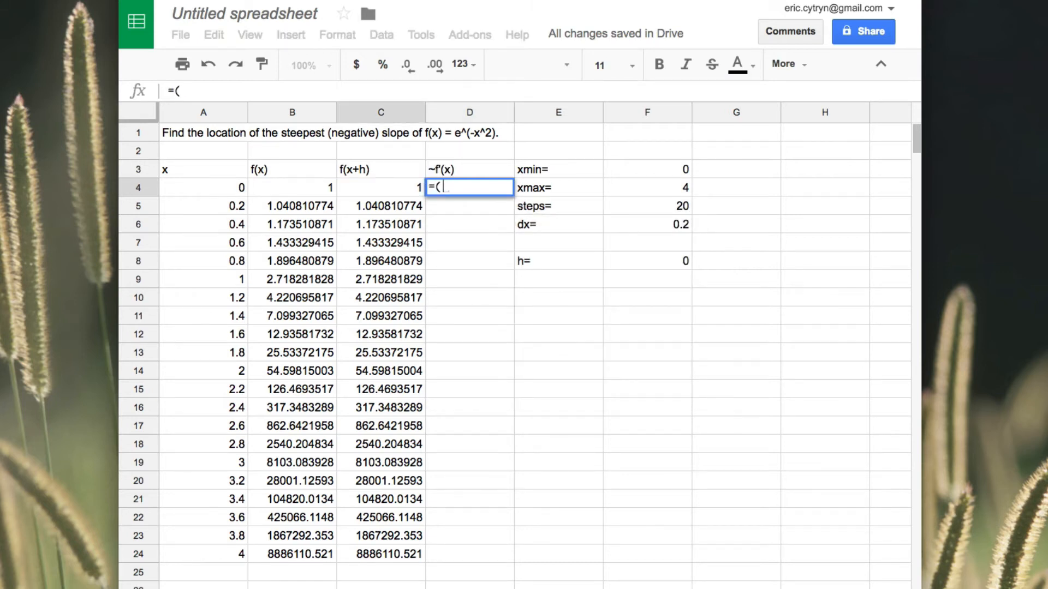
key(Left)
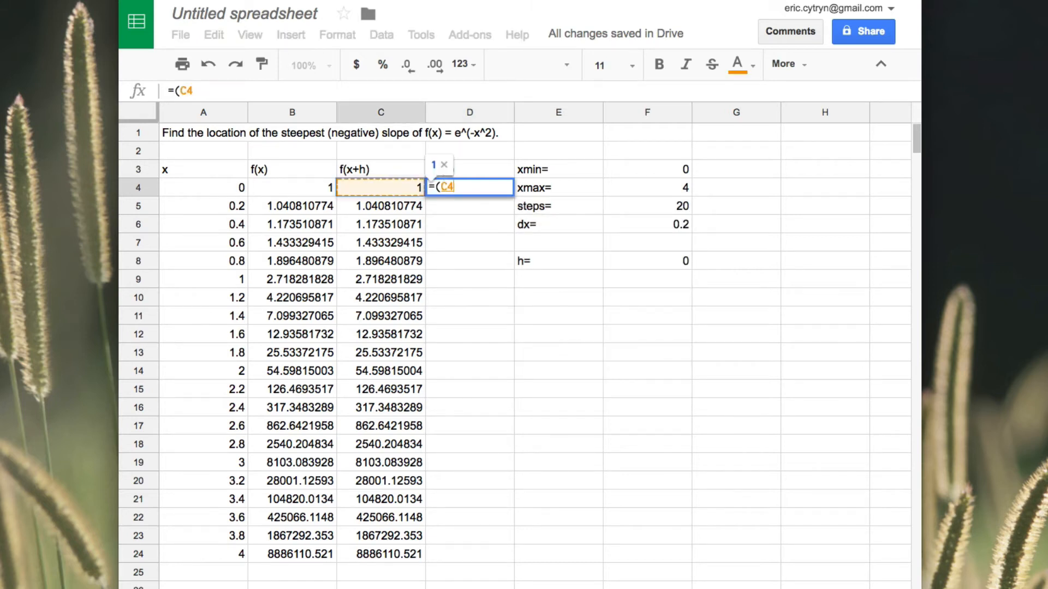
text(-)
key(Left)
key(Left)
text()/$)
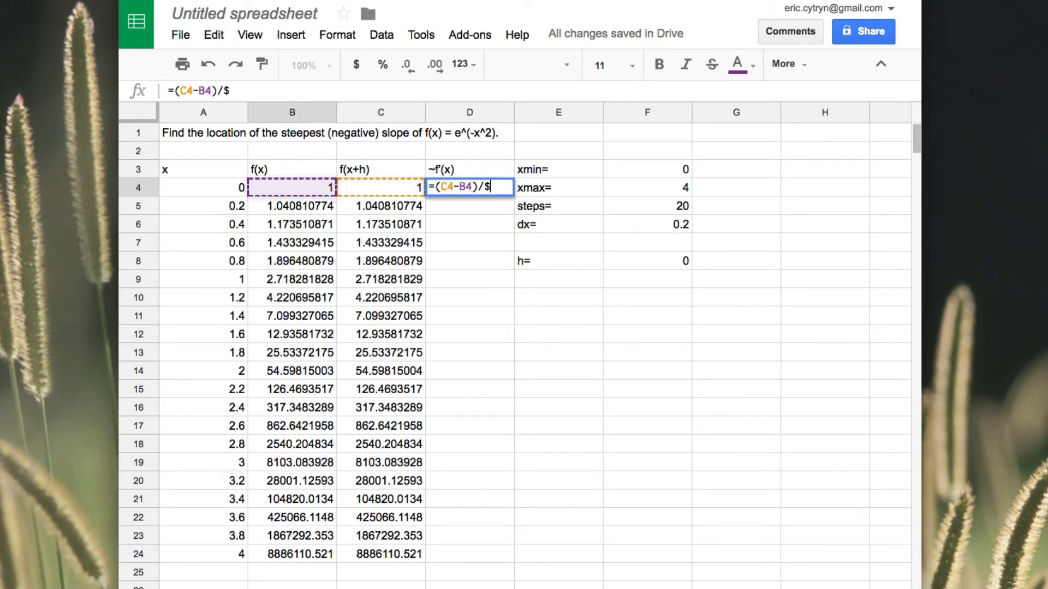
text(f$8)
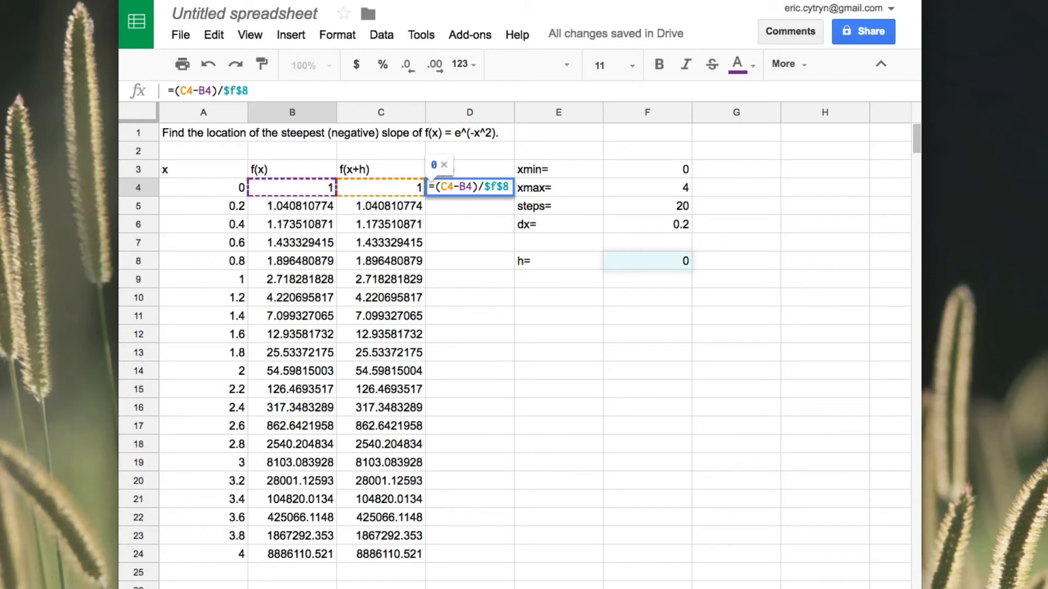
key(Return)
key(Up)
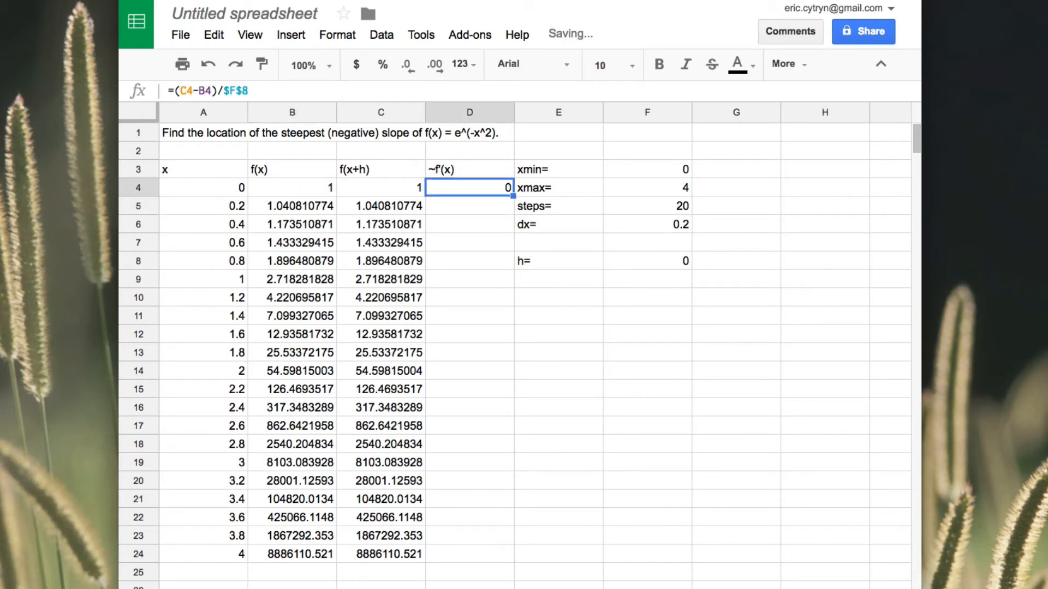
double_click(513, 195)
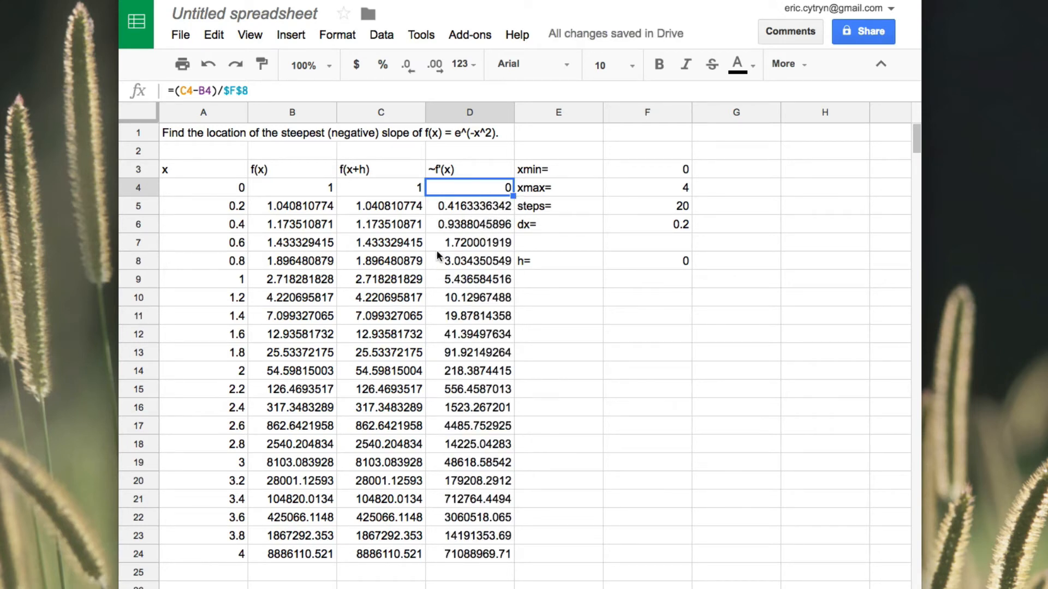
Move the parameter block with xmin, xmax, steps, dx and h from E3:F8 to F3:G8
click(534, 169)
drag(607, 166, 658, 258)
key(Tab)
key(super+c)
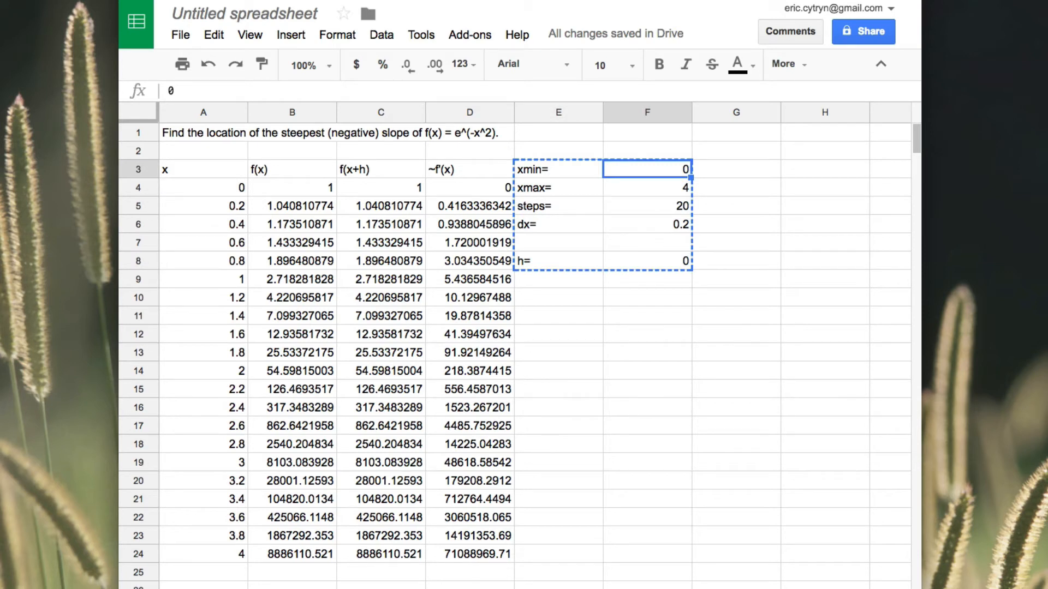
key(super+v)
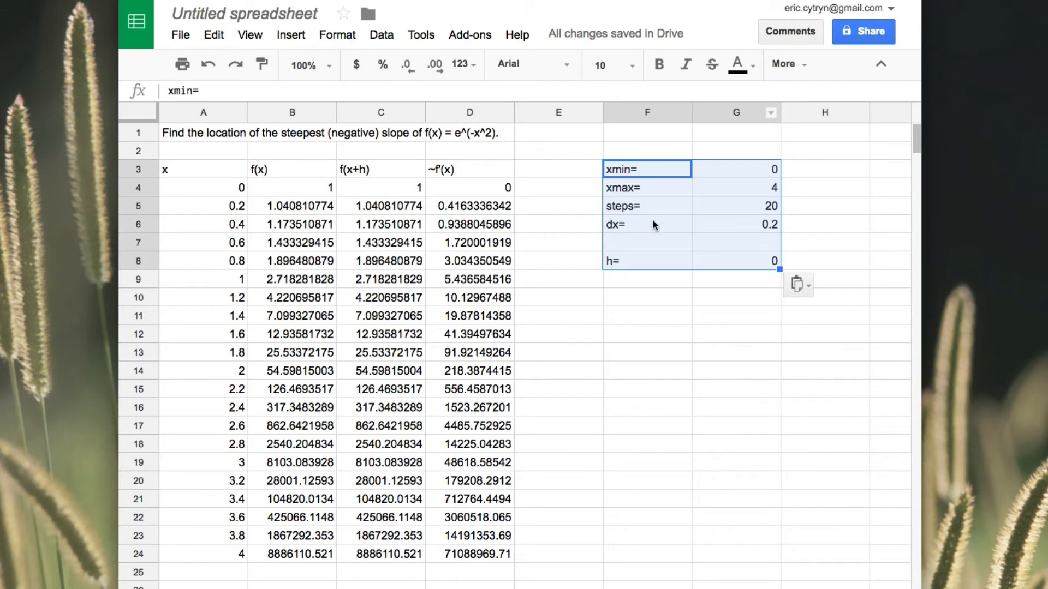
click(564, 195)
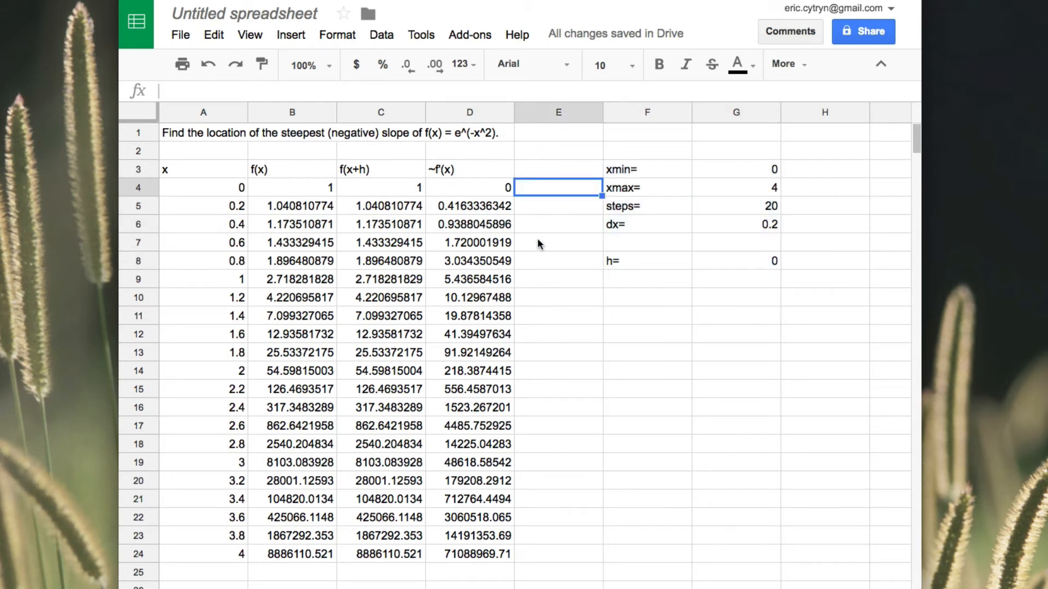
Inspect the slope formulas in D7 and D4 for their reference to the relocated h cell
click(486, 241)
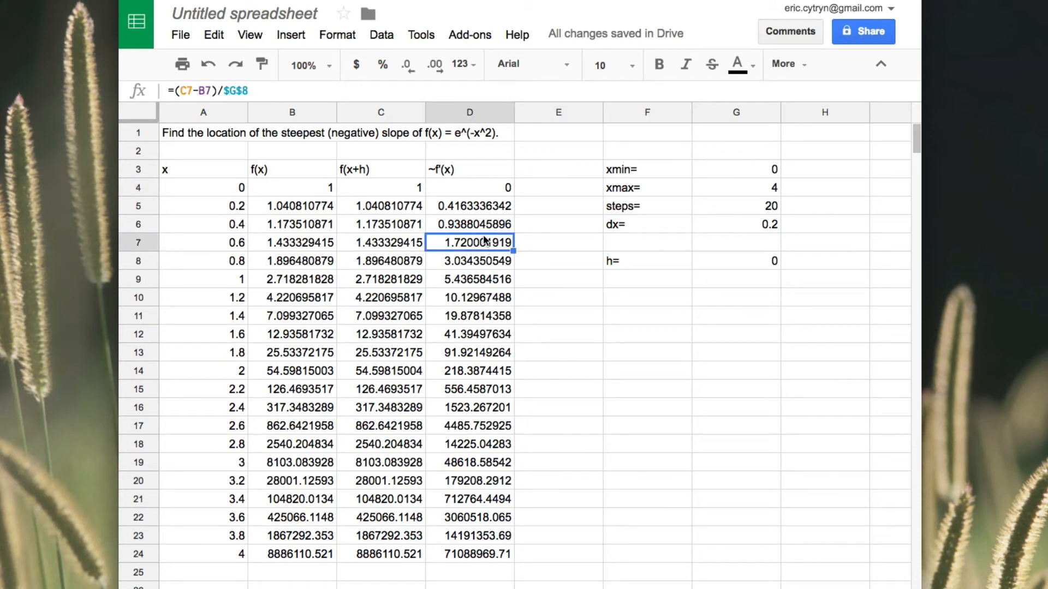
click(230, 91)
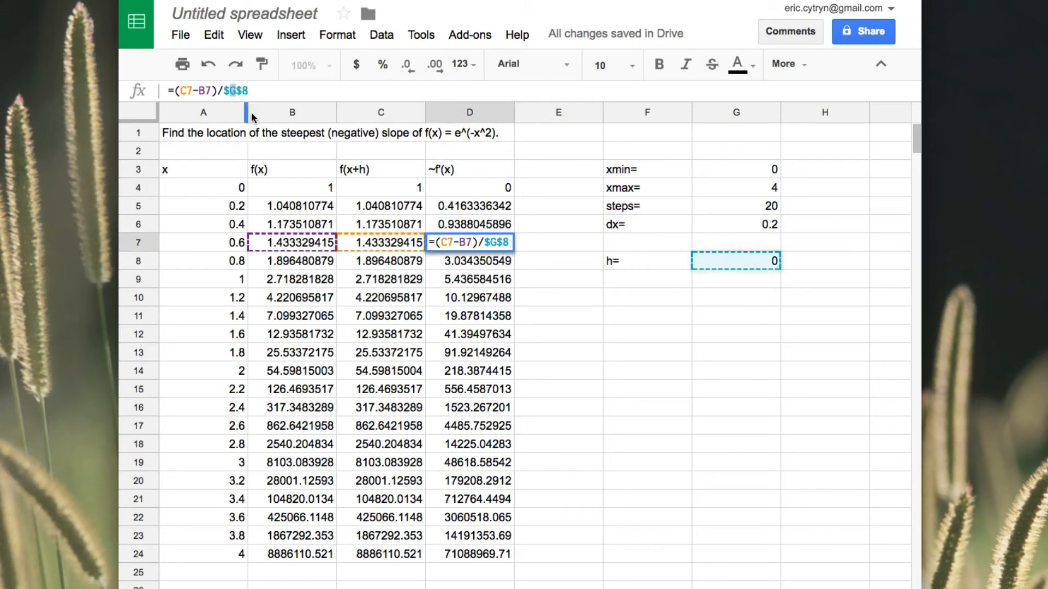
key(Escape)
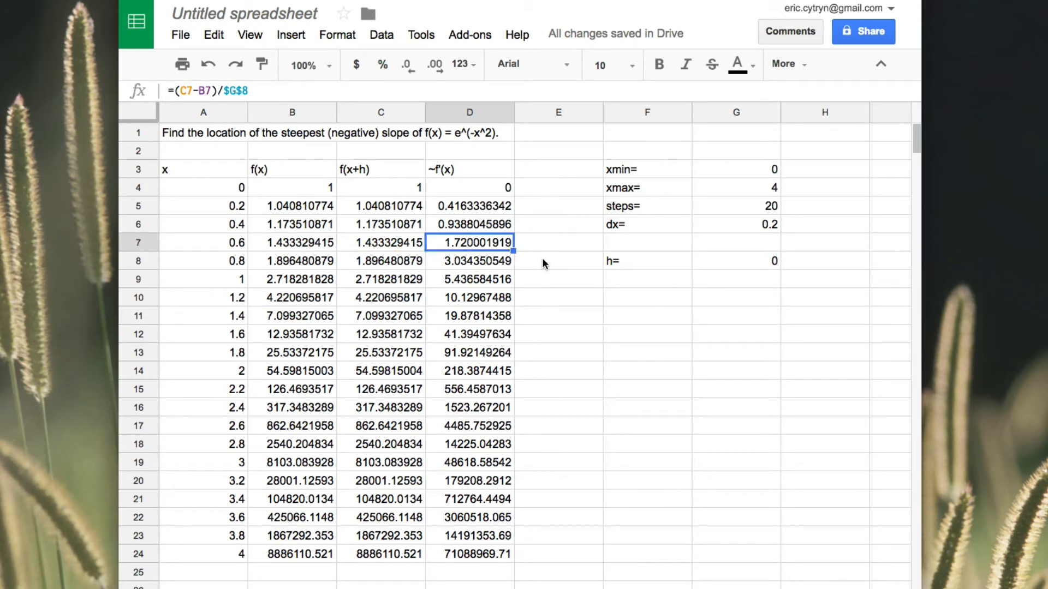
key(Up)
key(Up)
key(Up)
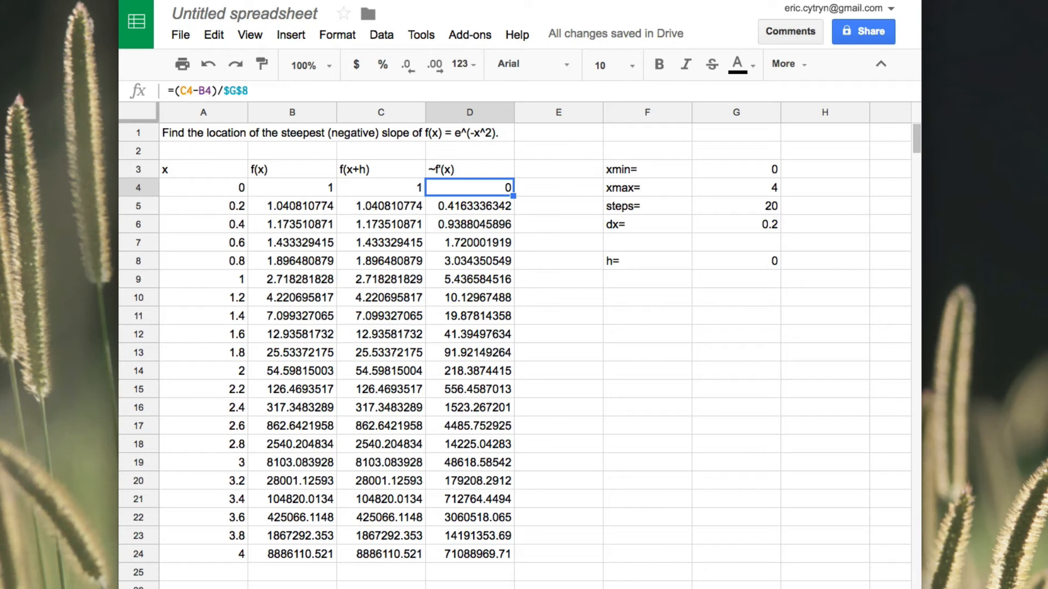
Examine the f(x) formula in B4 and the approximate slope values from D5 down to D13
click(292, 188)
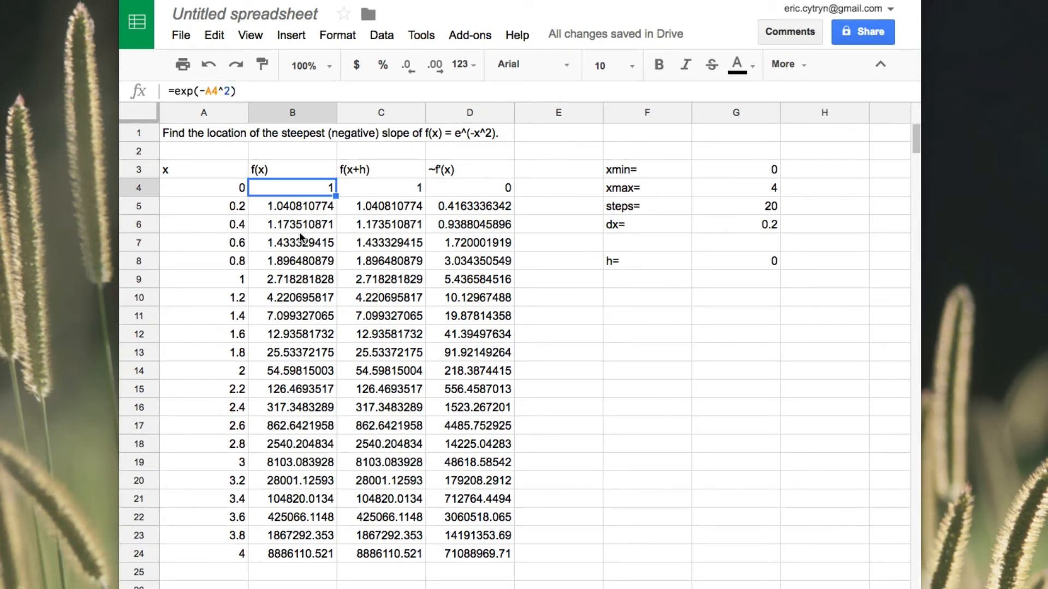
click(473, 205)
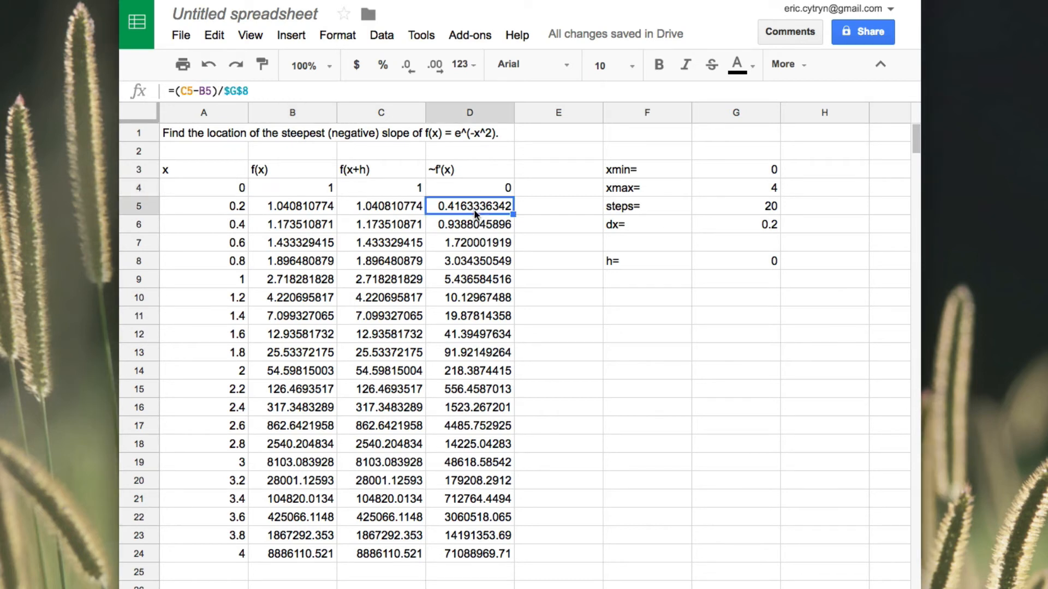
key(Down)
key(Down)
key(Down)
key(Down)
key(Down)
key(Down)
key(Down)
key(Down)
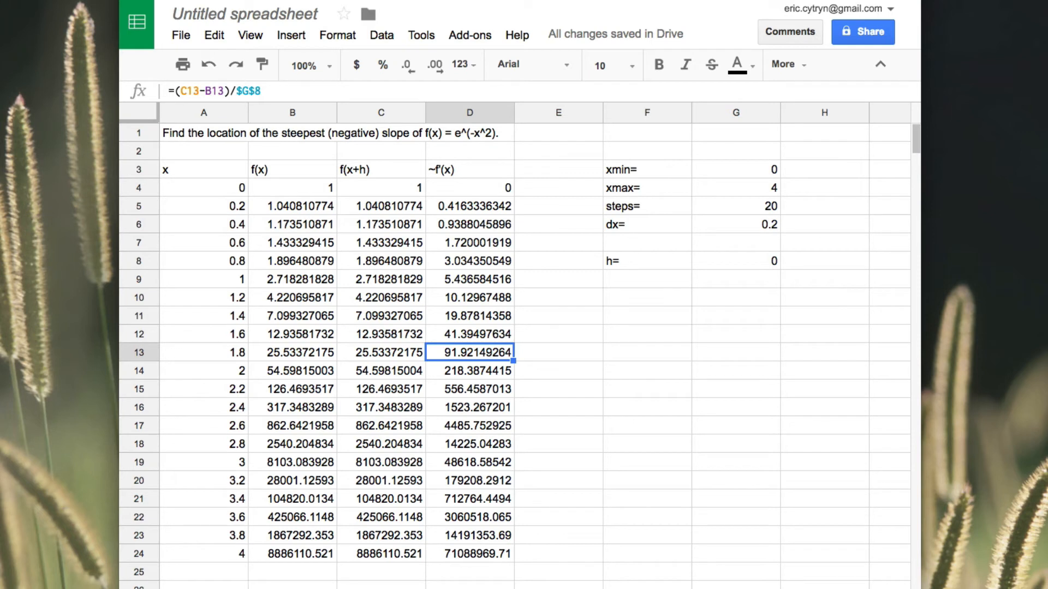
Inspect the formulas behind the ~f'(x), f(x+h) and f(x) values in D6, C6 and B5
key(Up)
key(Up)
key(Up)
key(Up)
key(Up)
key(Up)
key(Up)
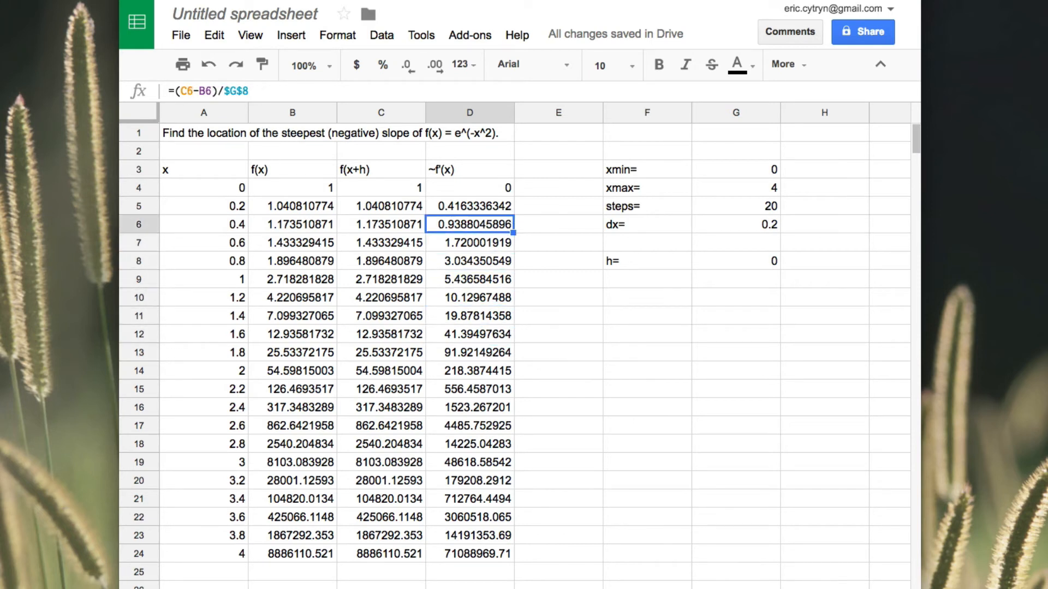
key(Left)
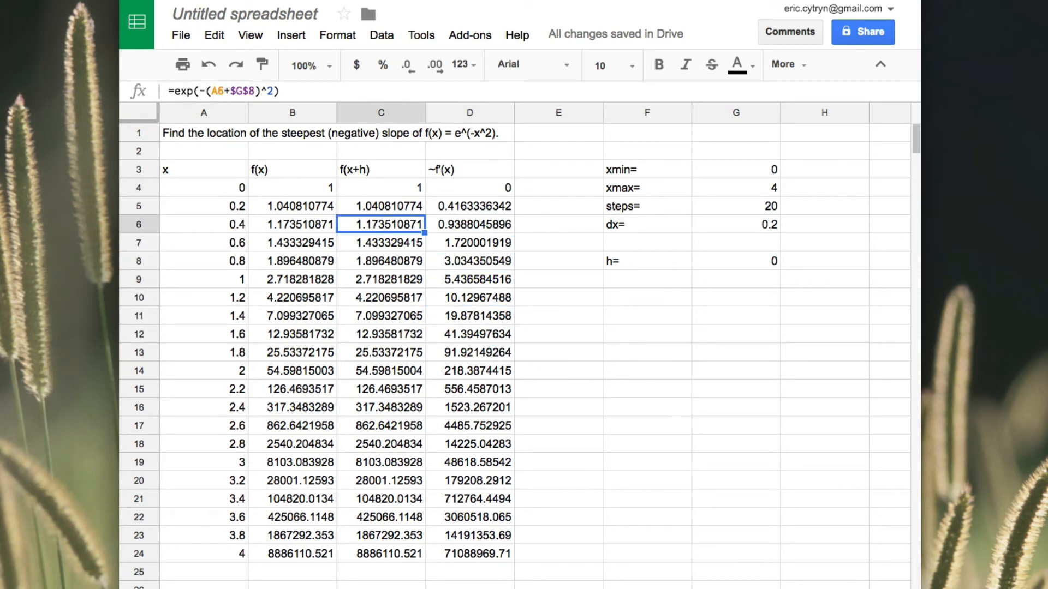
key(Left)
key(Up)
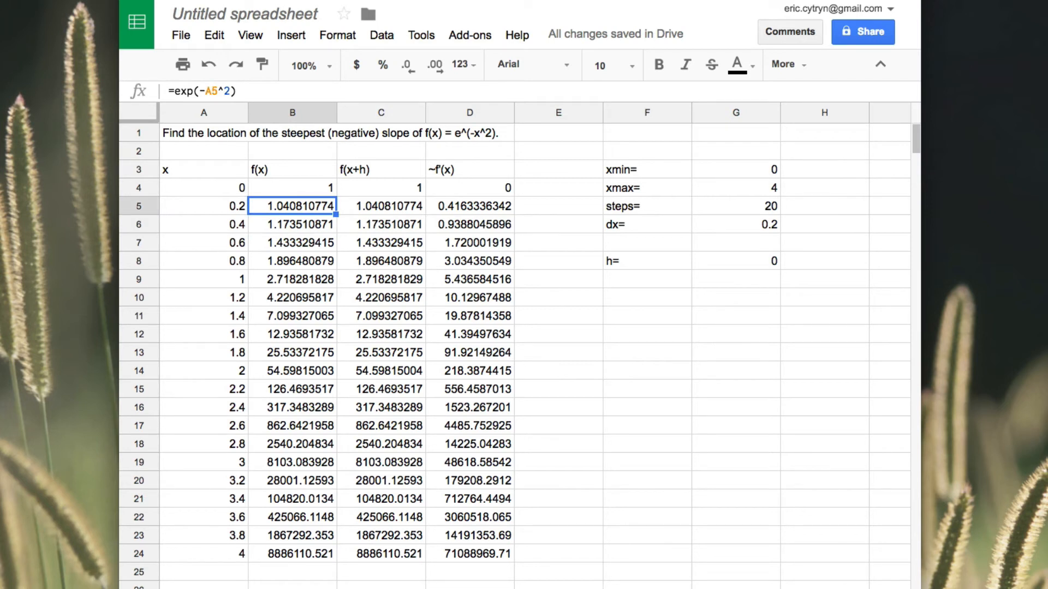
Examine the f(x) values and their exponent formulas down column B to row 14 and back up to B4
key(Down)
key(Down)
key(Down)
key(Down)
key(Down)
key(Down)
key(Down)
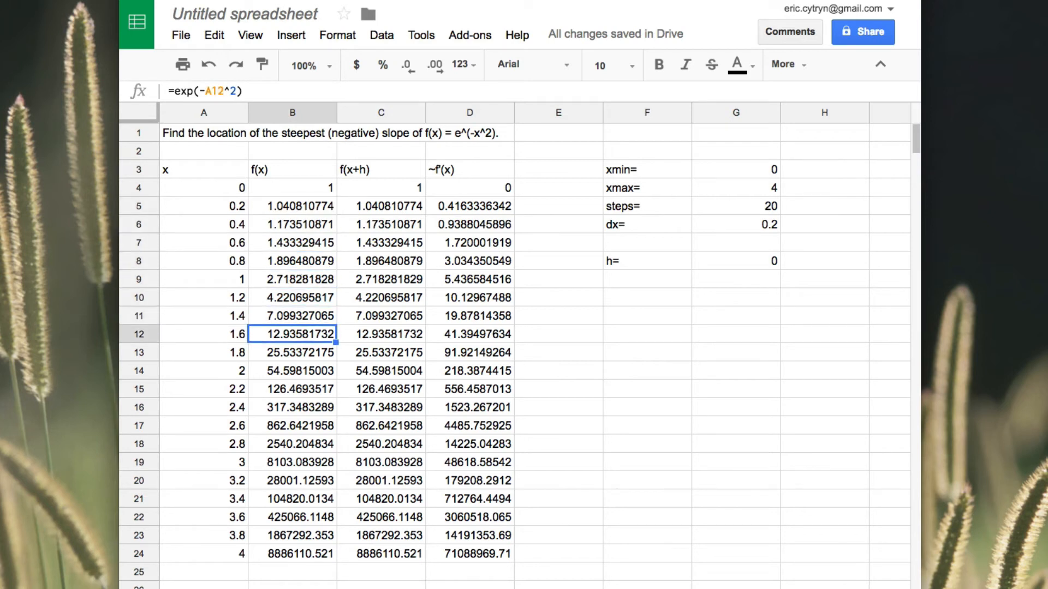
key(Down)
key(Down)
key(Up)
key(Up)
key(Up)
key(Up)
key(Up)
key(Up)
key(Up)
key(Up)
key(Up)
key(Up)
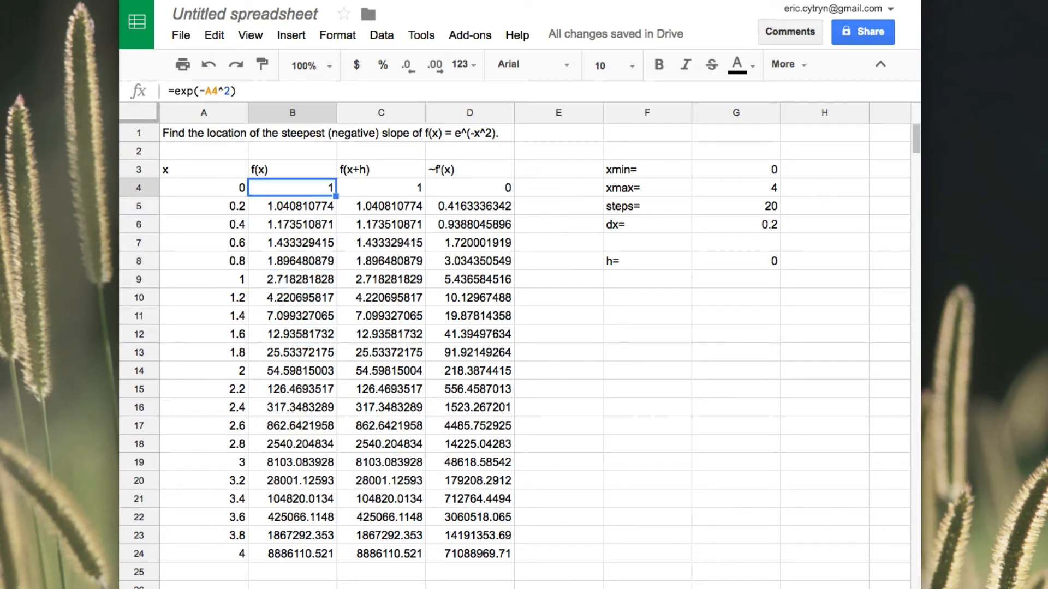
Correct the f(x) formula in B4 to =exp(-(A4^2)) and fill it down to B24
click(205, 90)
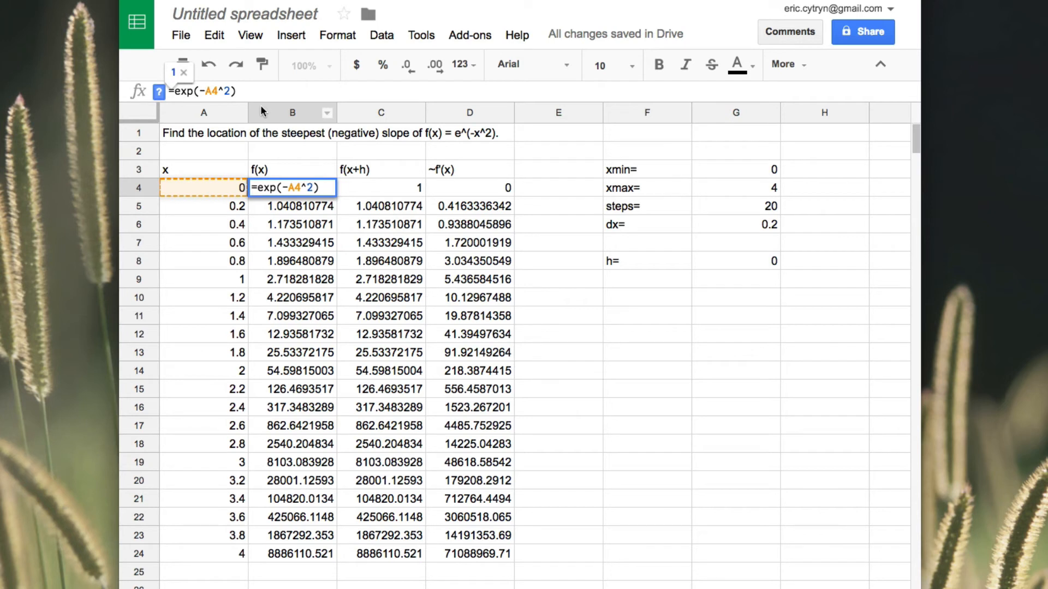
text(()
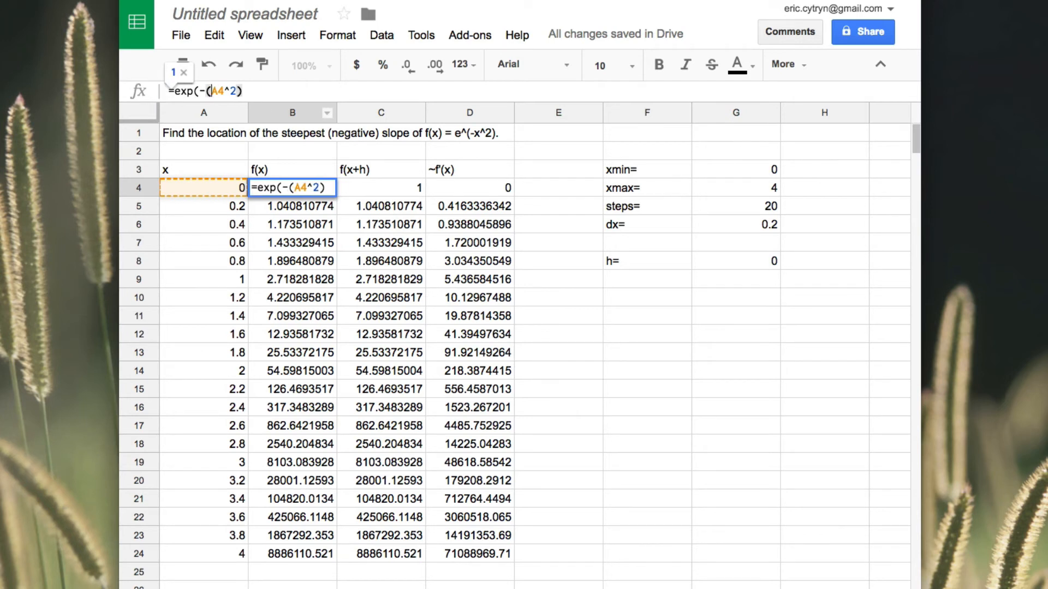
click(223, 91)
text())
key(Return)
key(Up)
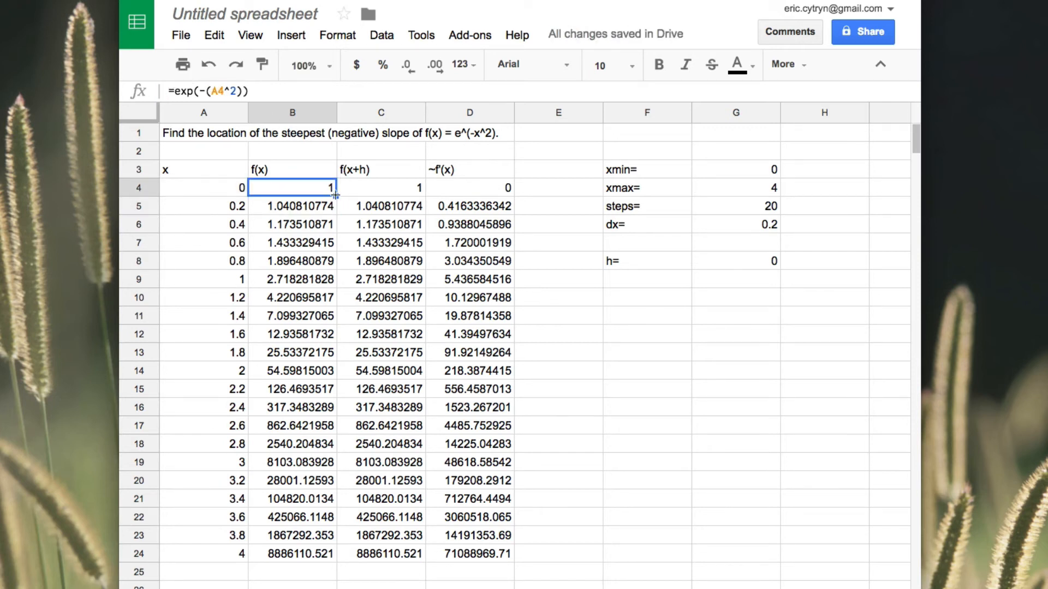
drag(335, 195, 309, 468)
drag(322, 552, 323, 553)
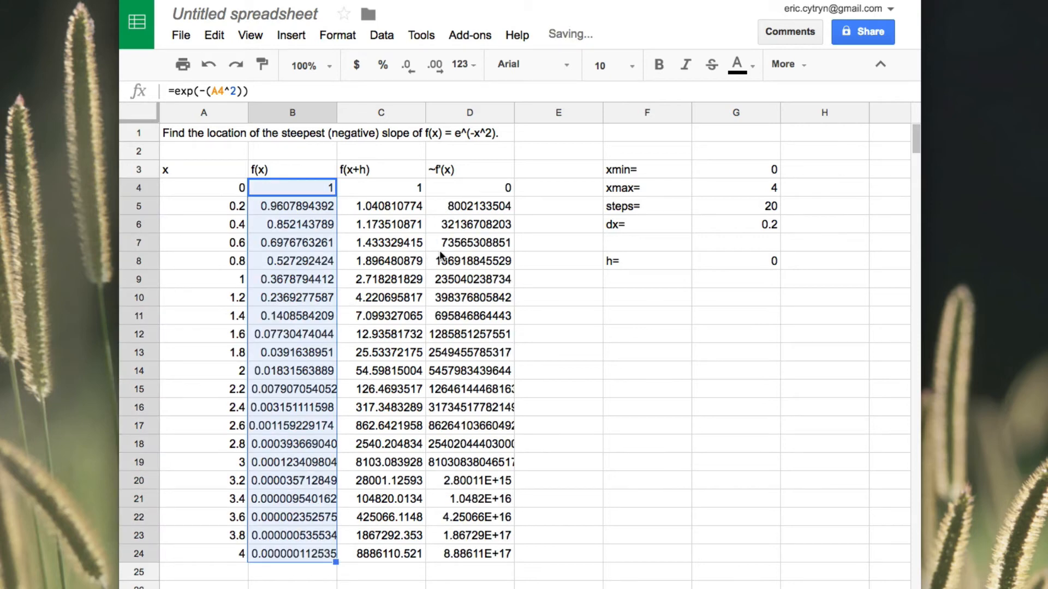
Correct the f(x+h) formula in C4 to =exp(-((A4+$G$8)^2)) and fill it down to C24
click(404, 191)
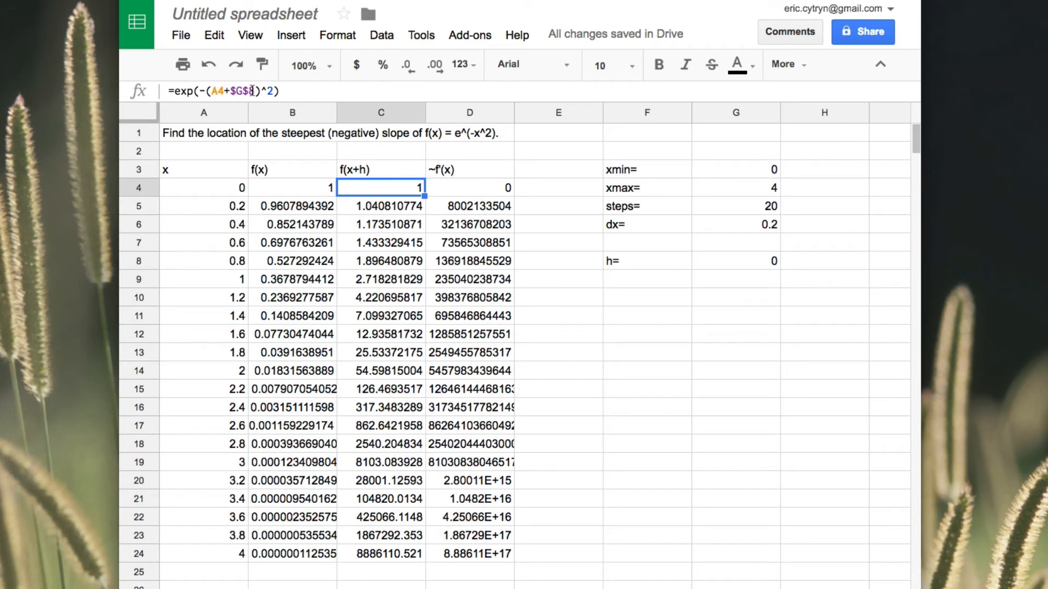
click(207, 91)
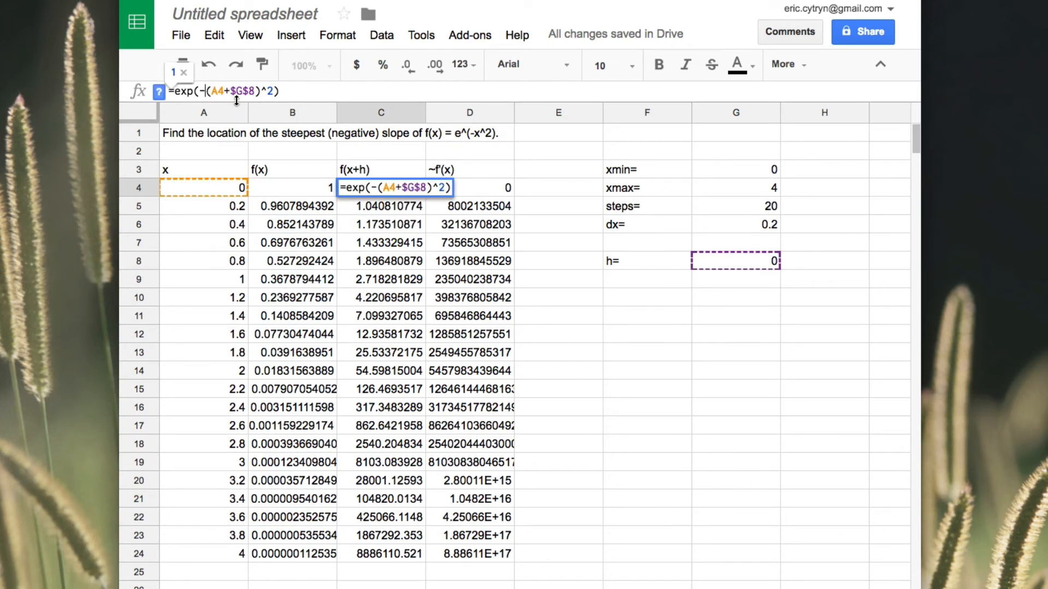
text(()
click(280, 99)
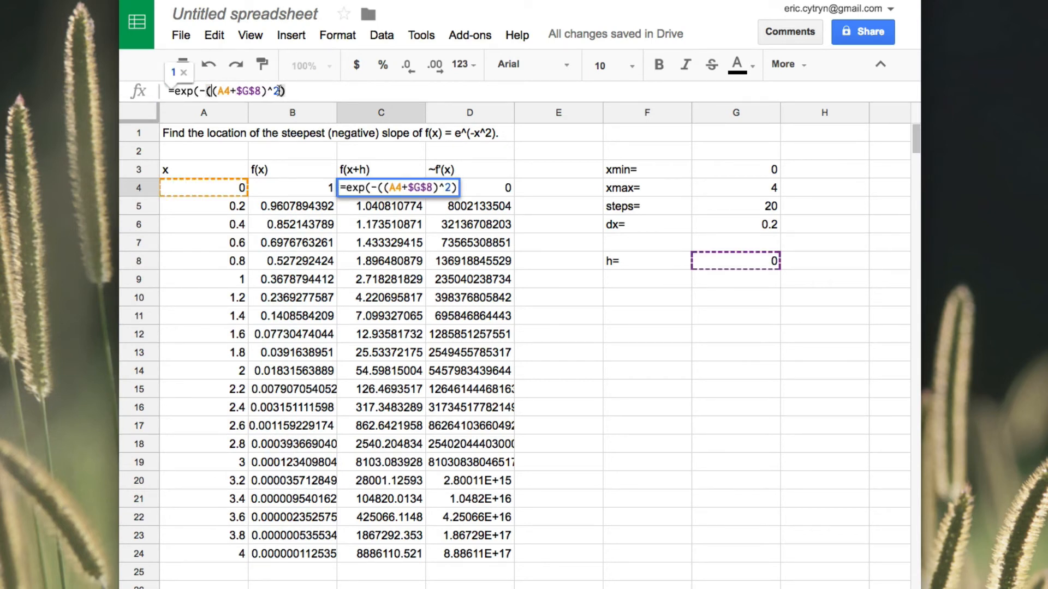
text())
key(Return)
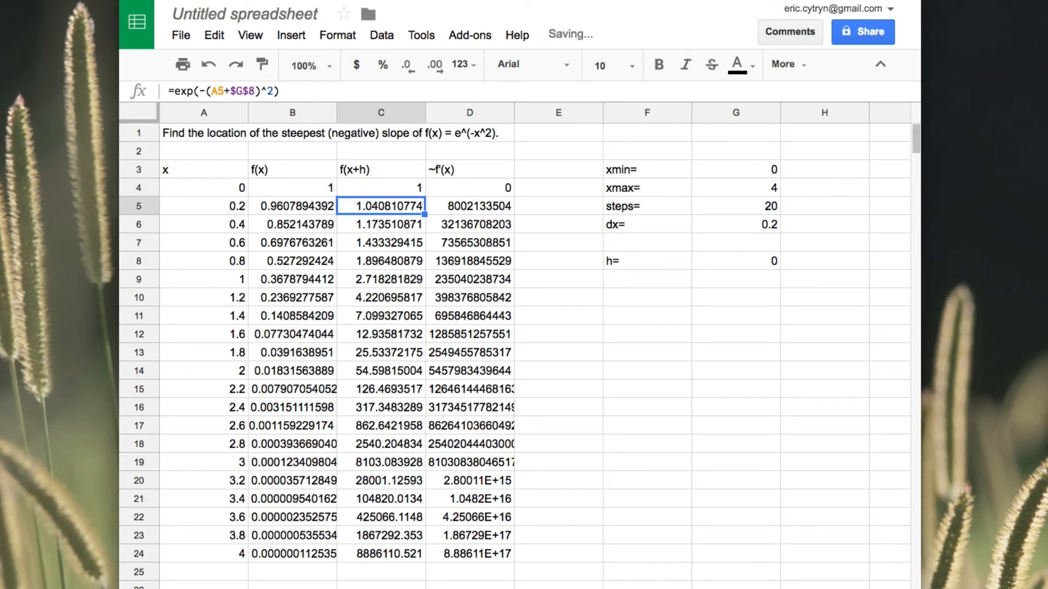
key(Up)
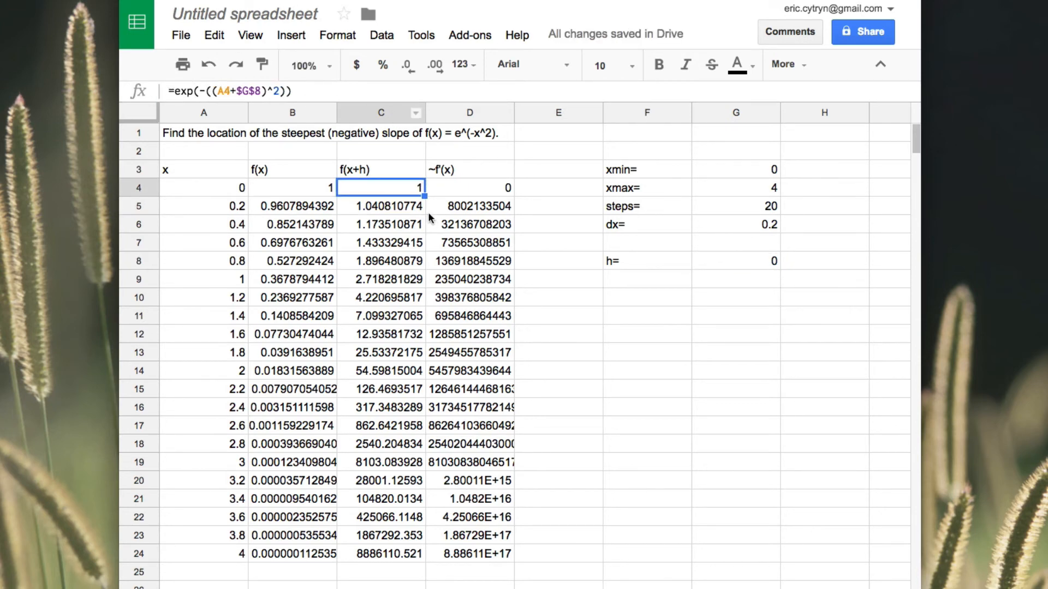
drag(424, 195, 401, 556)
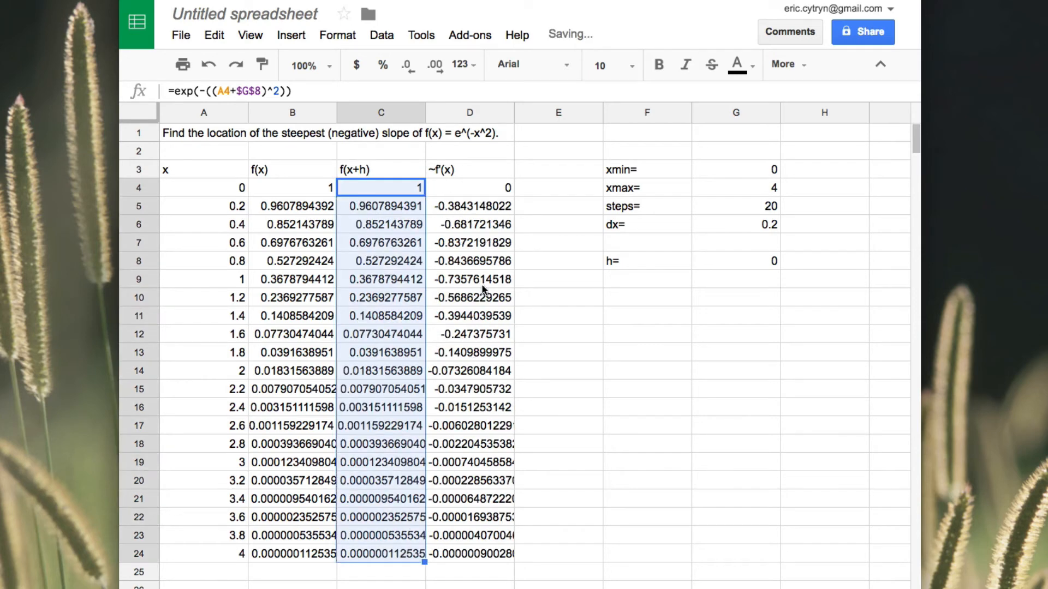
Scan the ~f'(x) values in column D for the most negative slope, focusing on the rows around D8
click(483, 190)
click(484, 208)
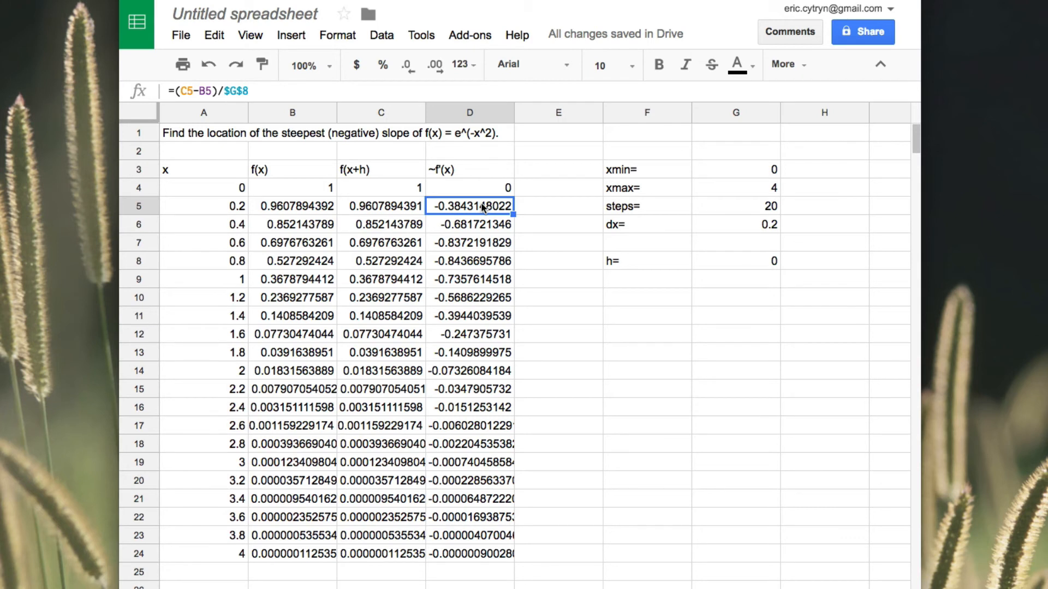
key(Down)
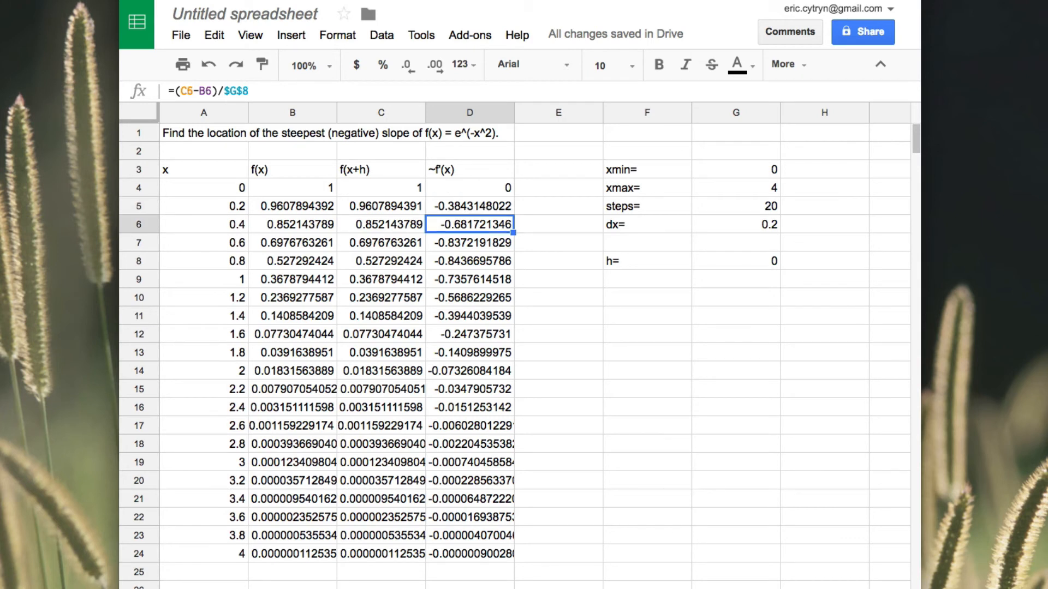
key(Down)
key(Down)
key(Down)
key(Down)
key(Down)
key(Down)
key(Down)
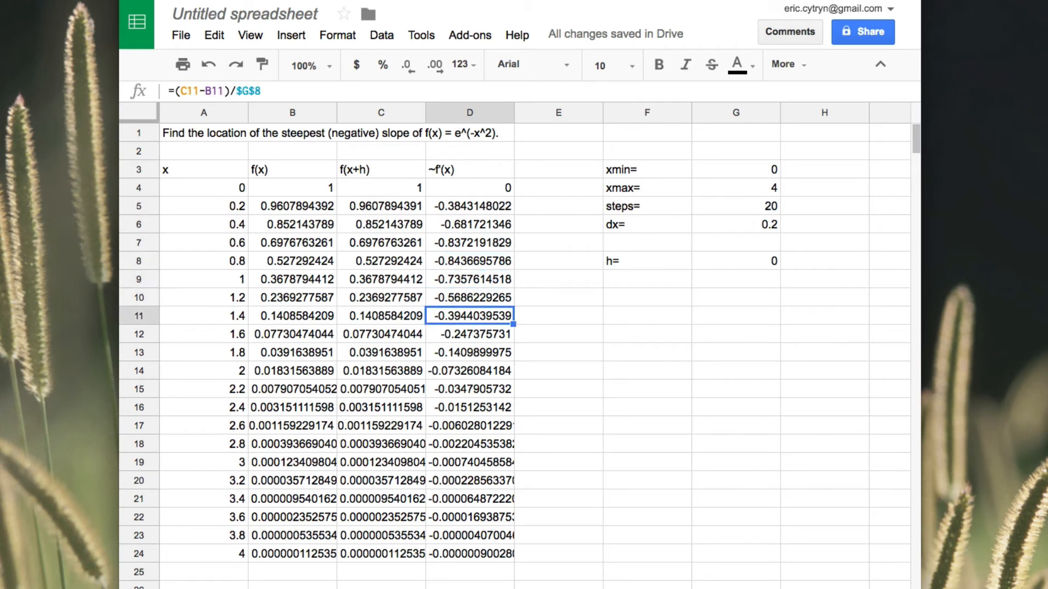
key(Up)
key(Up)
key(Up)
key(Up)
key(Up)
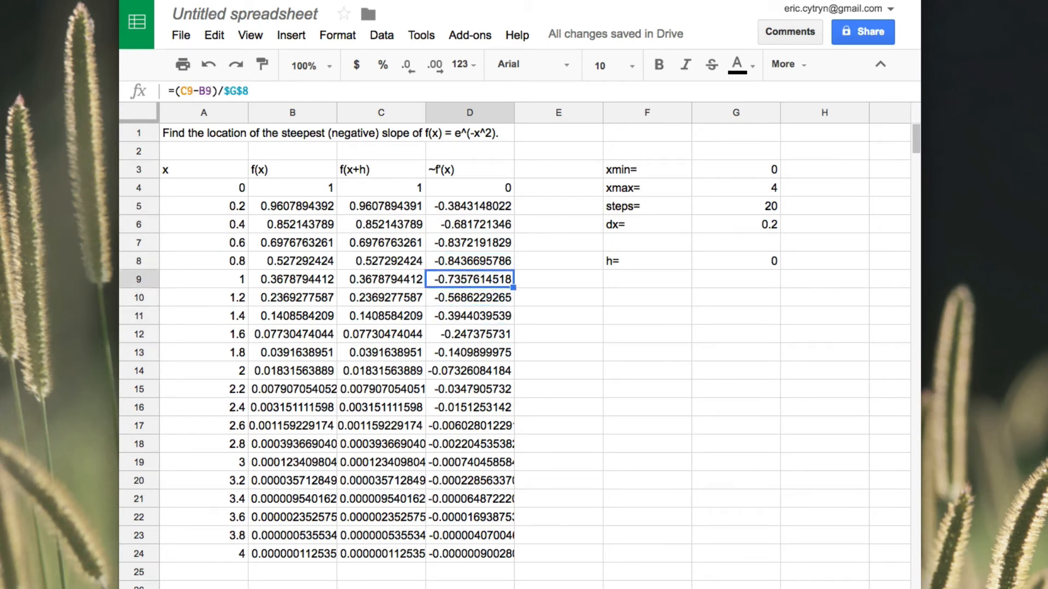
key(Up)
key(Down)
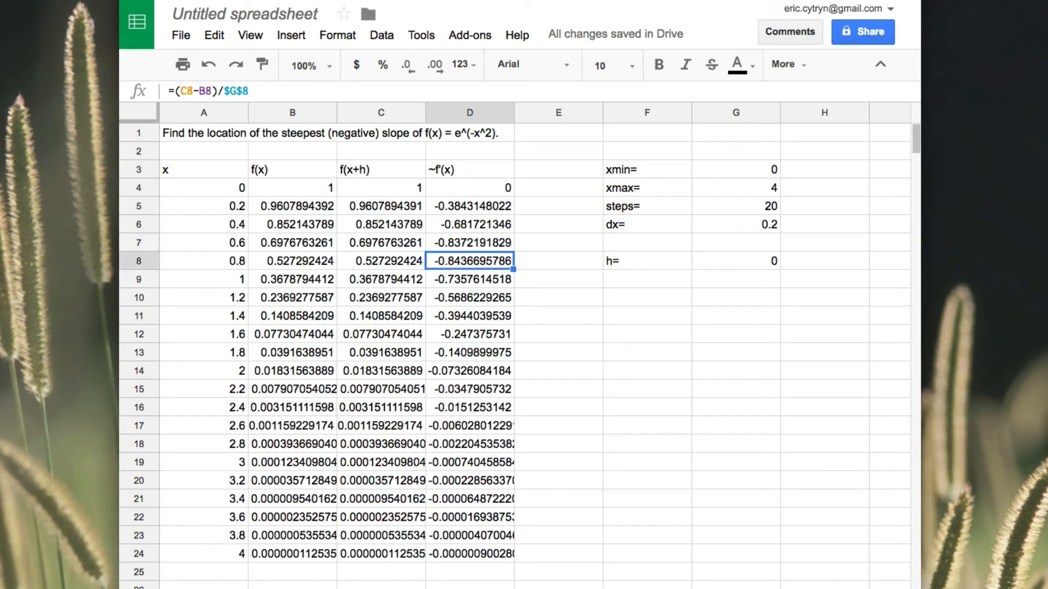
Compare the ~f'(x) values row by row from D4 to D9 to see how the slope changes
key(Up)
key(Up)
key(Up)
key(Up)
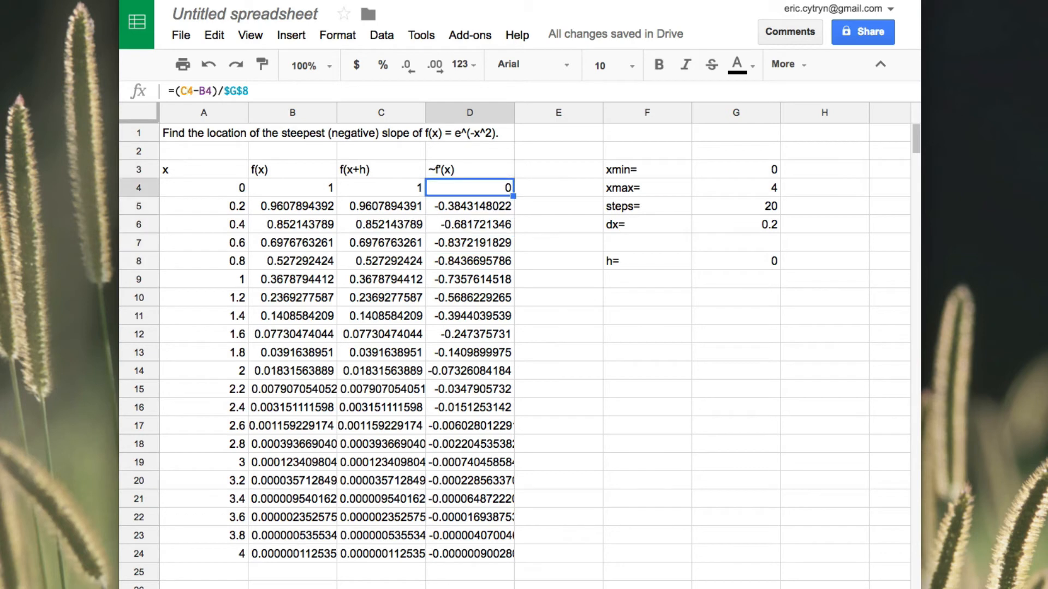
key(Down)
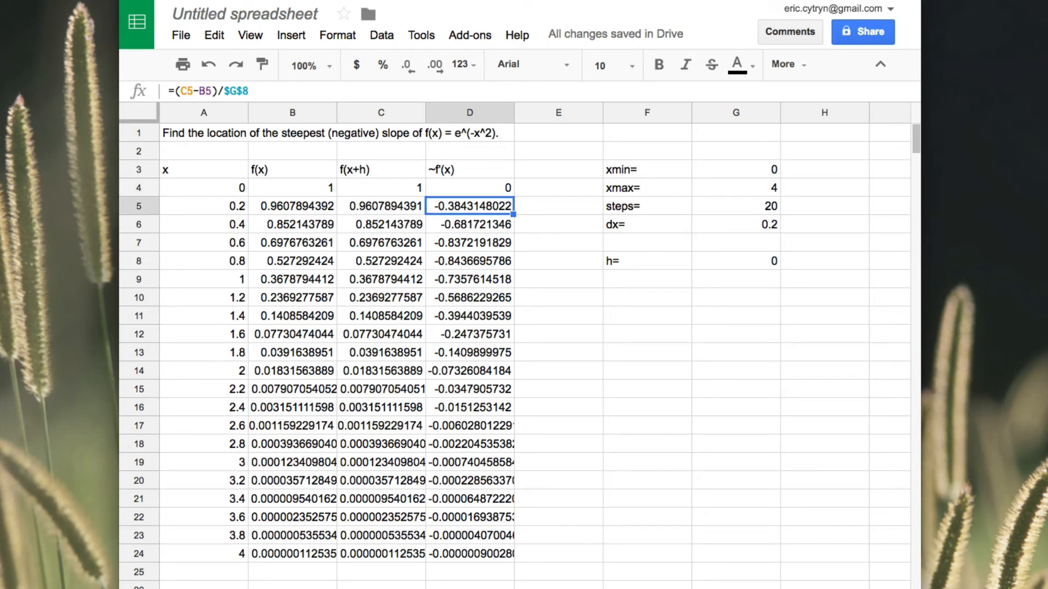
key(Down)
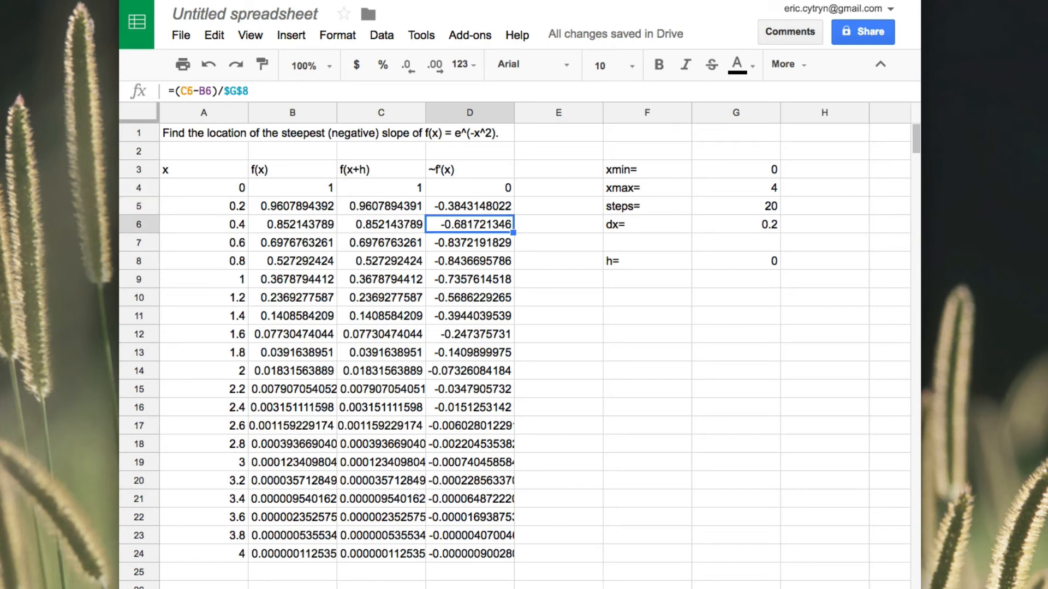
key(Down)
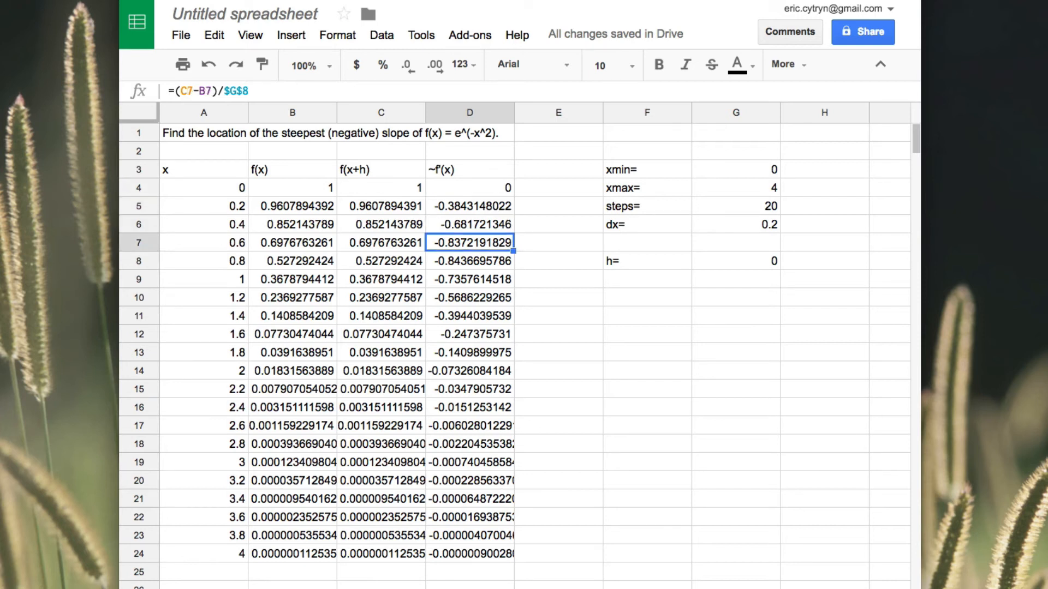
key(Down)
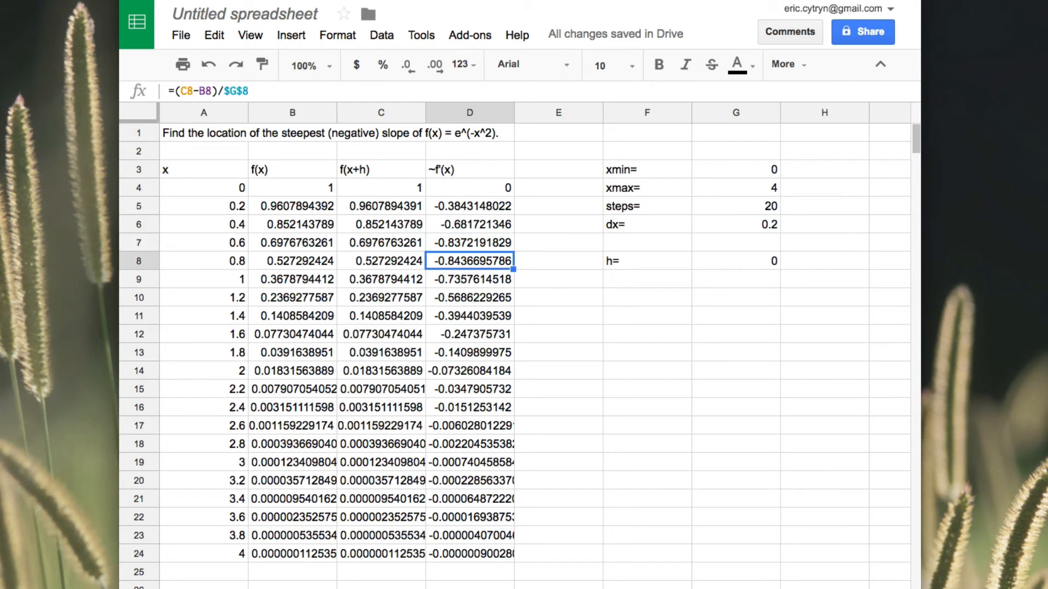
key(Down)
Enter the slope difference formula =D5-D4 in E4 and fill it down to E24
key(Up)
key(Up)
key(Up)
key(Up)
key(Up)
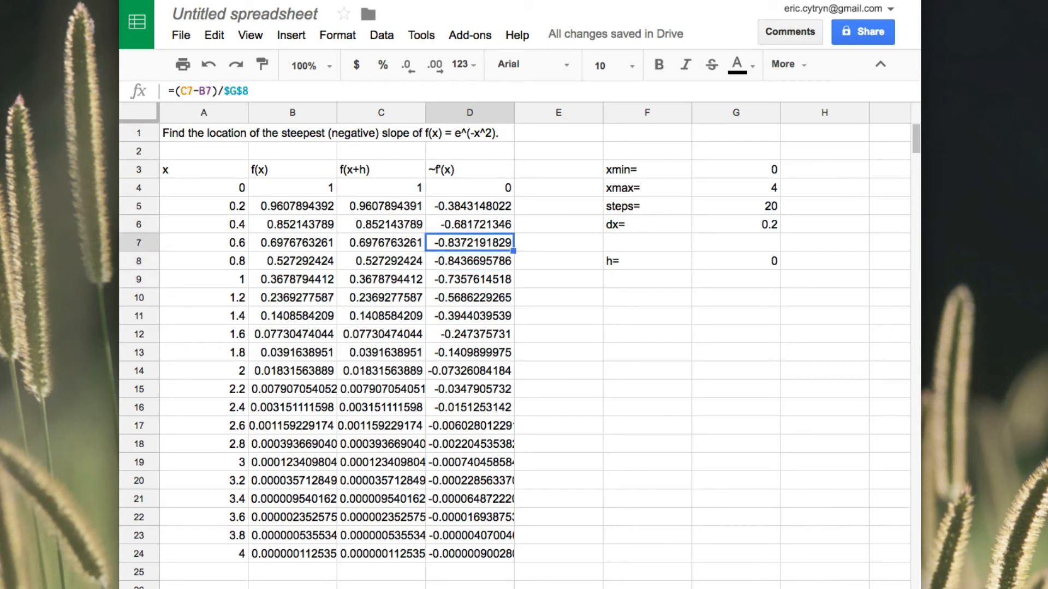
key(Right)
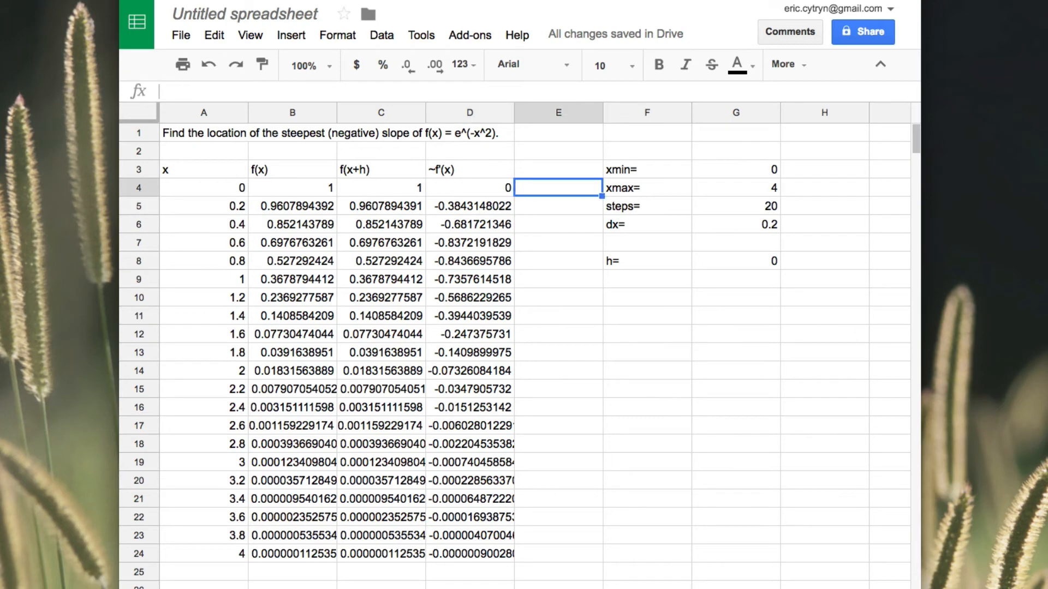
text(=)
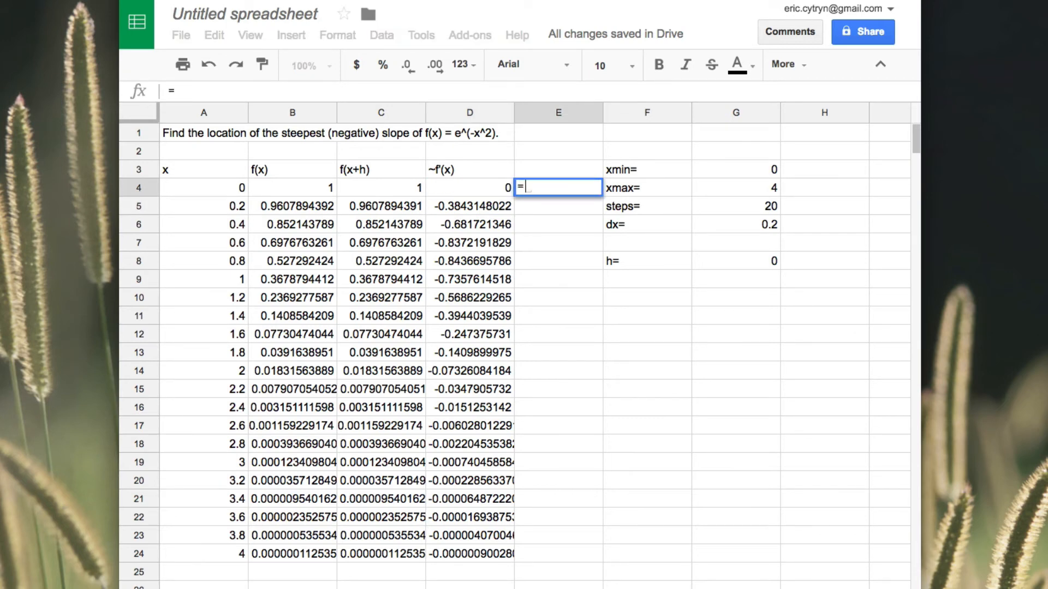
key(Left)
key(Down)
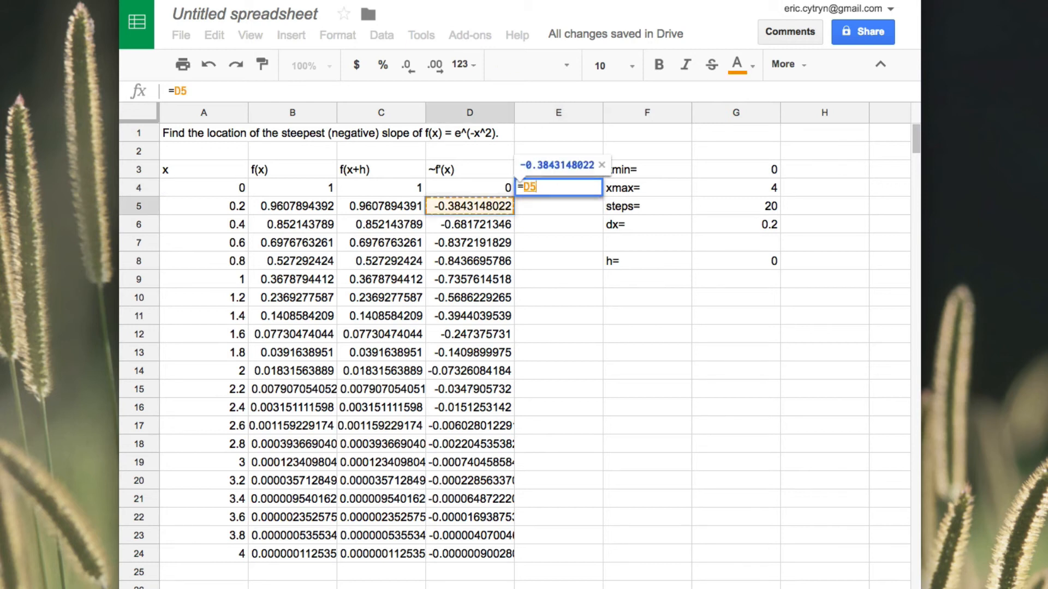
text(-)
key(Down)
key(Left)
key(Up)
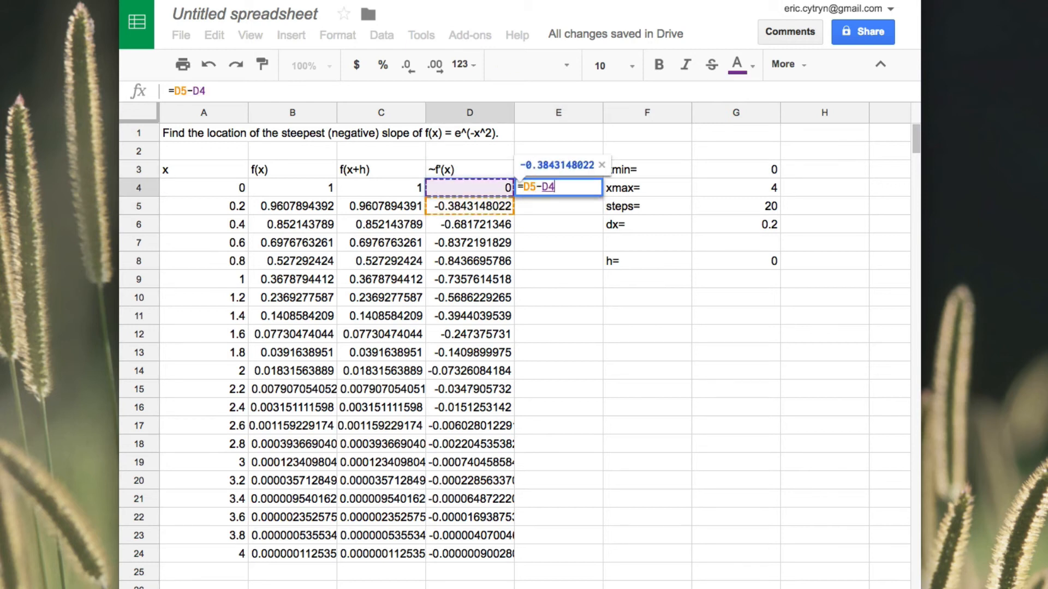
key(Return)
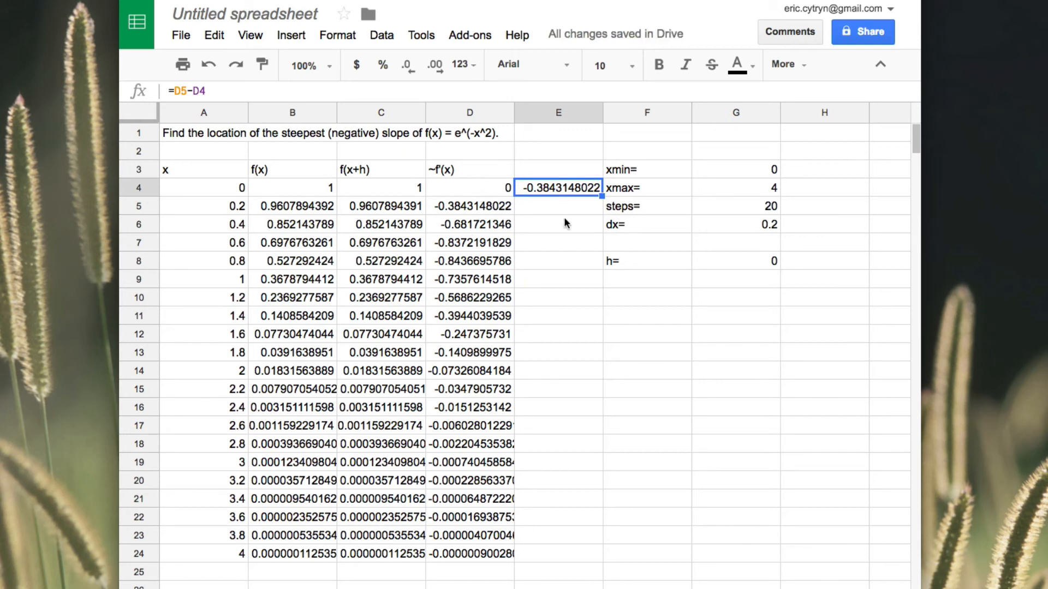
drag(601, 196, 587, 551)
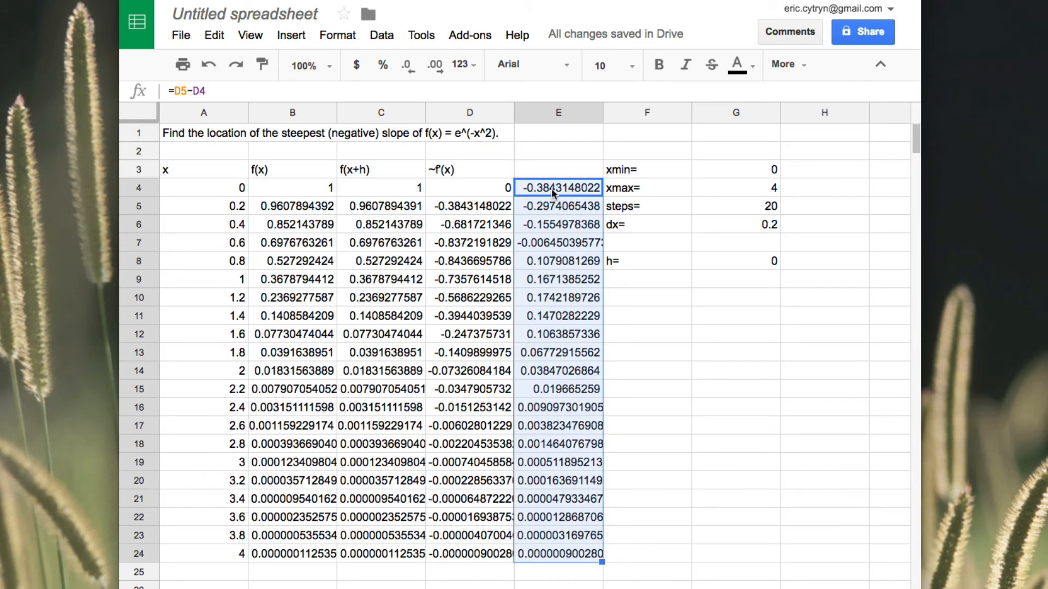
Examine the slope differences from E4 to E7 against the ~f'(x) values in column D
click(551, 187)
click(498, 207)
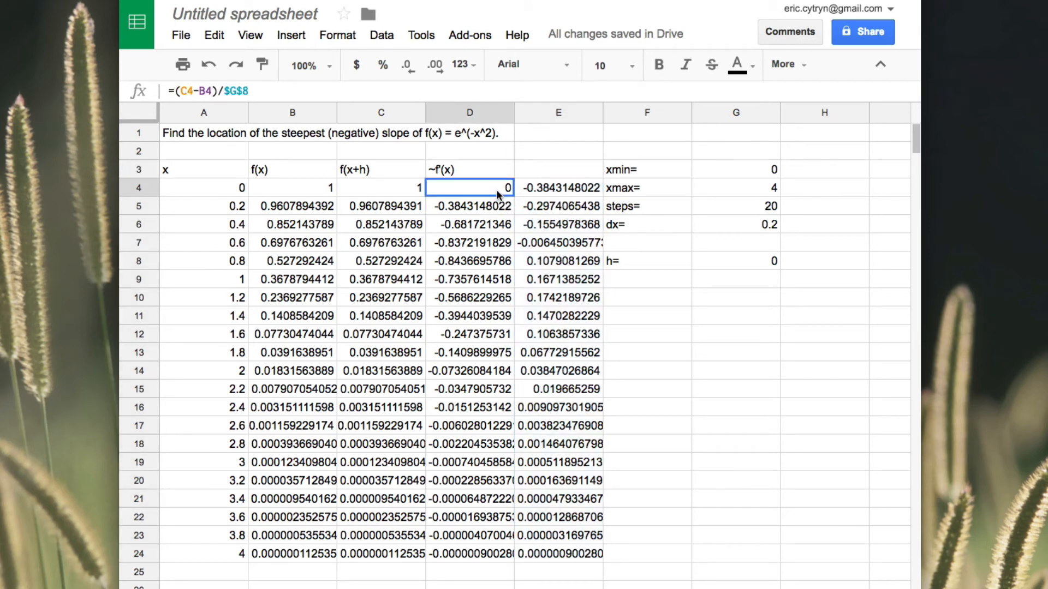
click(533, 191)
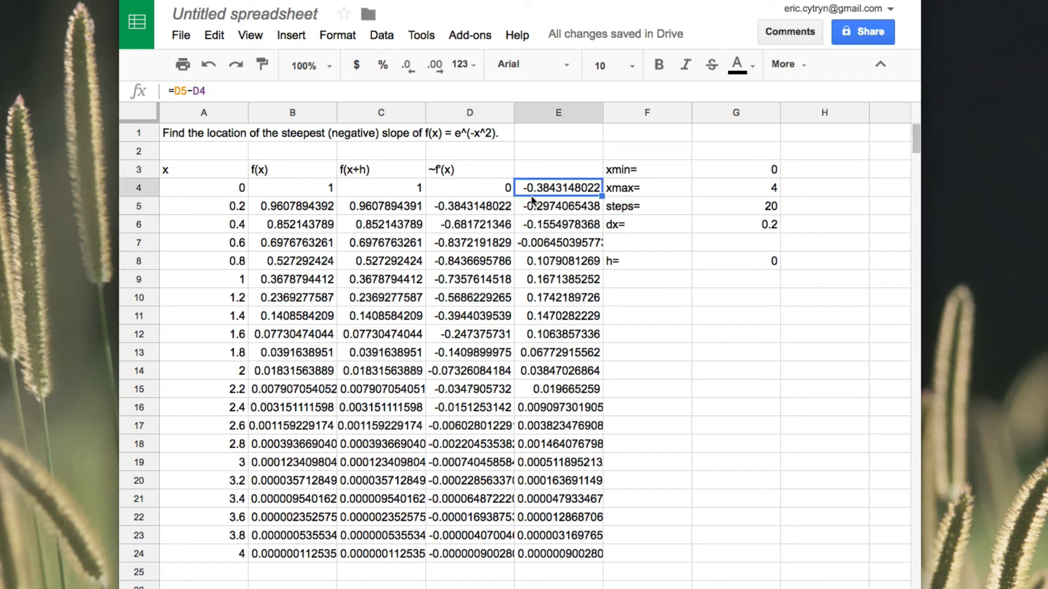
click(534, 210)
click(533, 226)
click(537, 246)
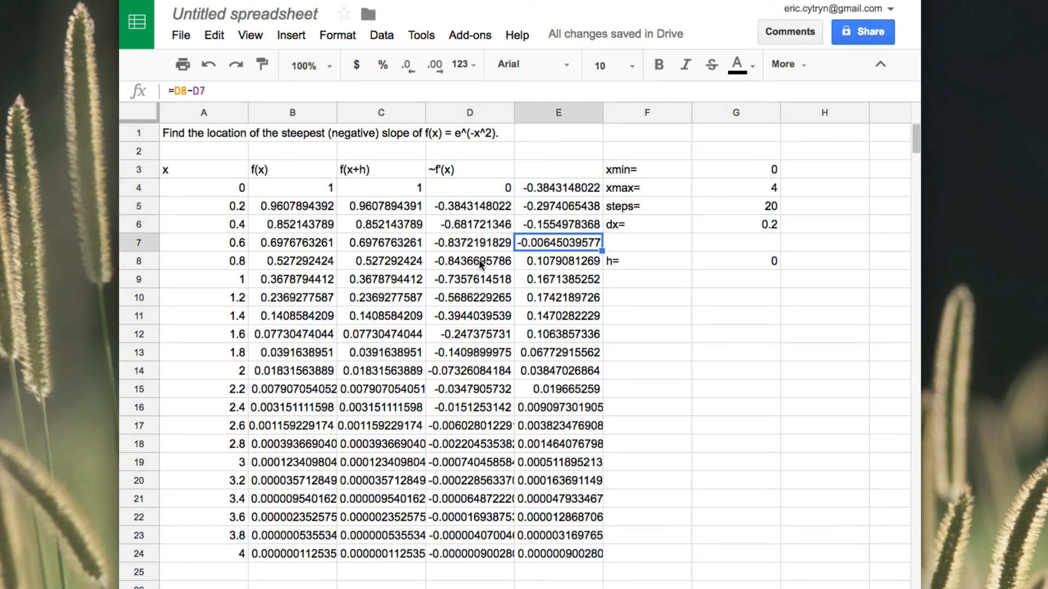
Compare the slope difference in E8 with the ~f'(x) value in D8
click(538, 264)
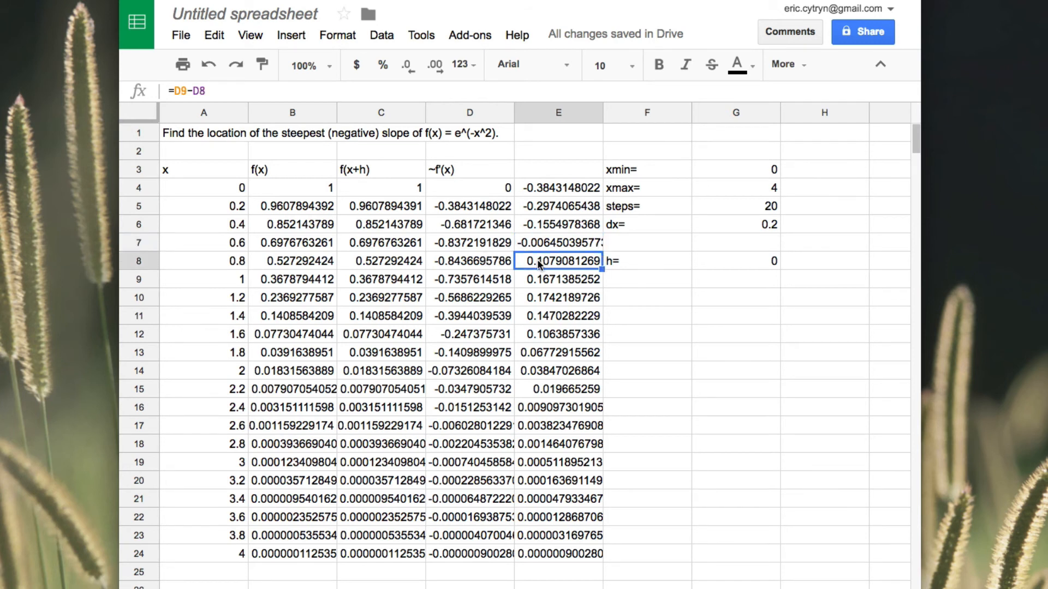
click(480, 266)
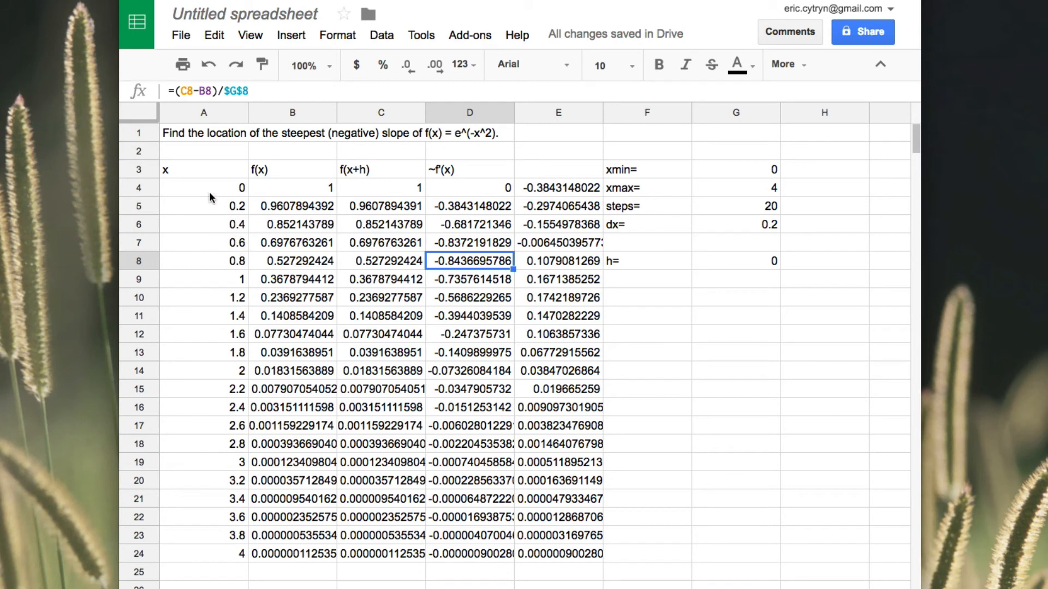
Insert a line chart from the table data in A4:D24 and remove the x series from it
drag(202, 189, 466, 554)
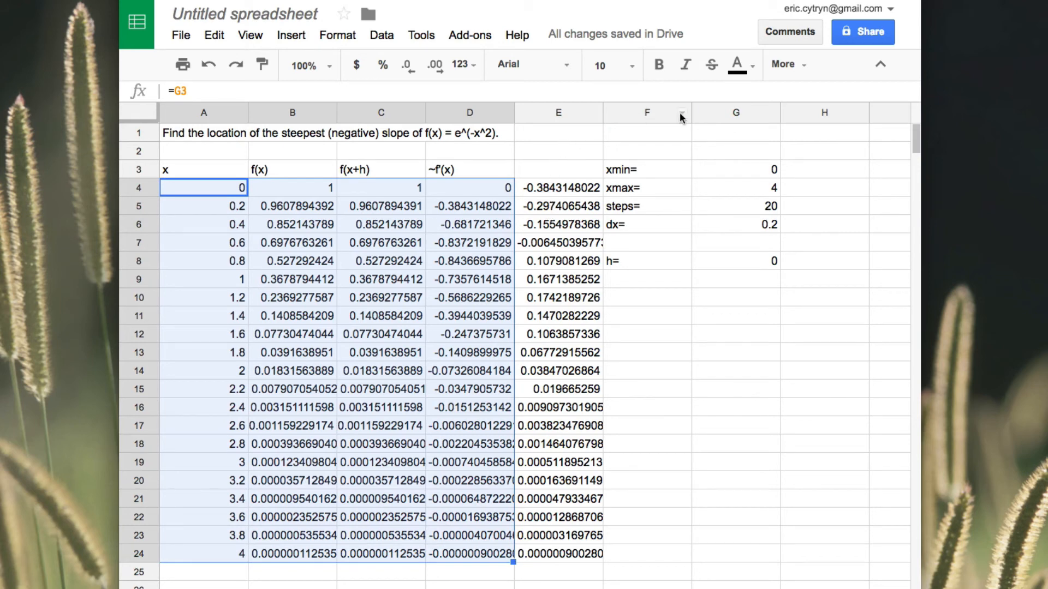
click(784, 64)
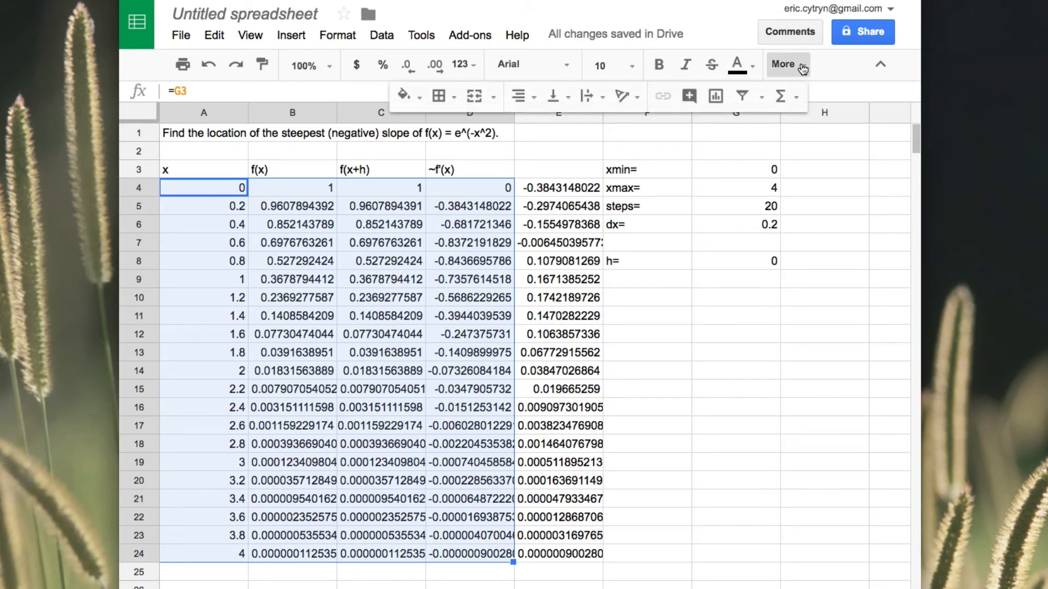
click(715, 96)
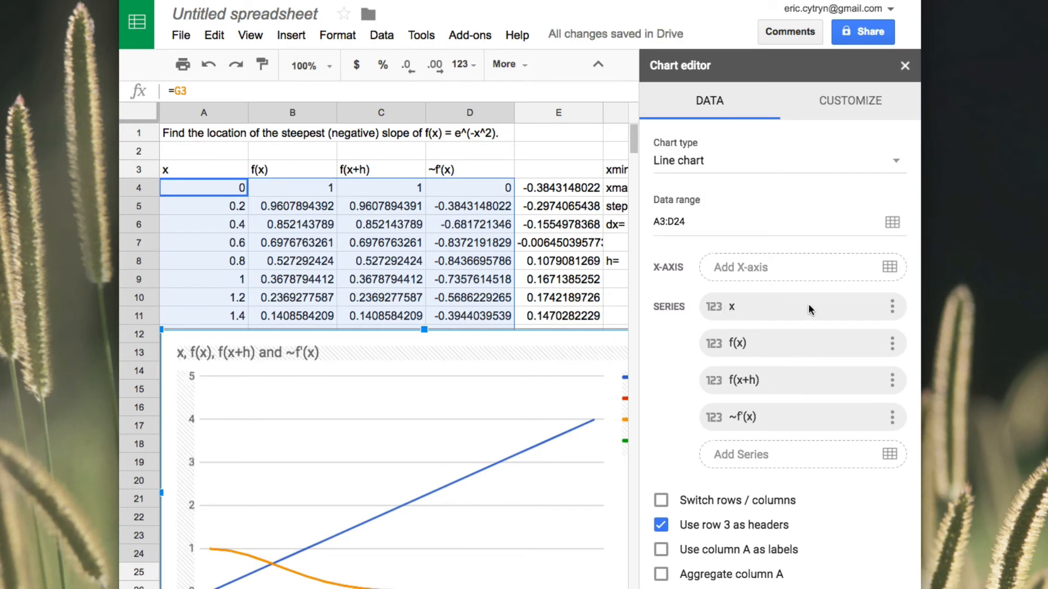
click(891, 308)
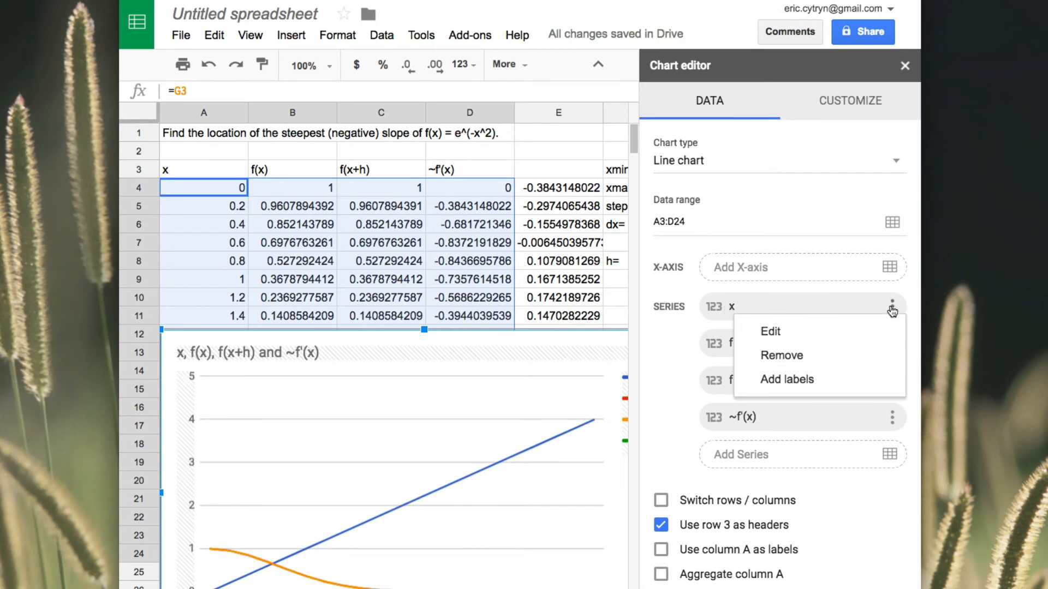
click(800, 357)
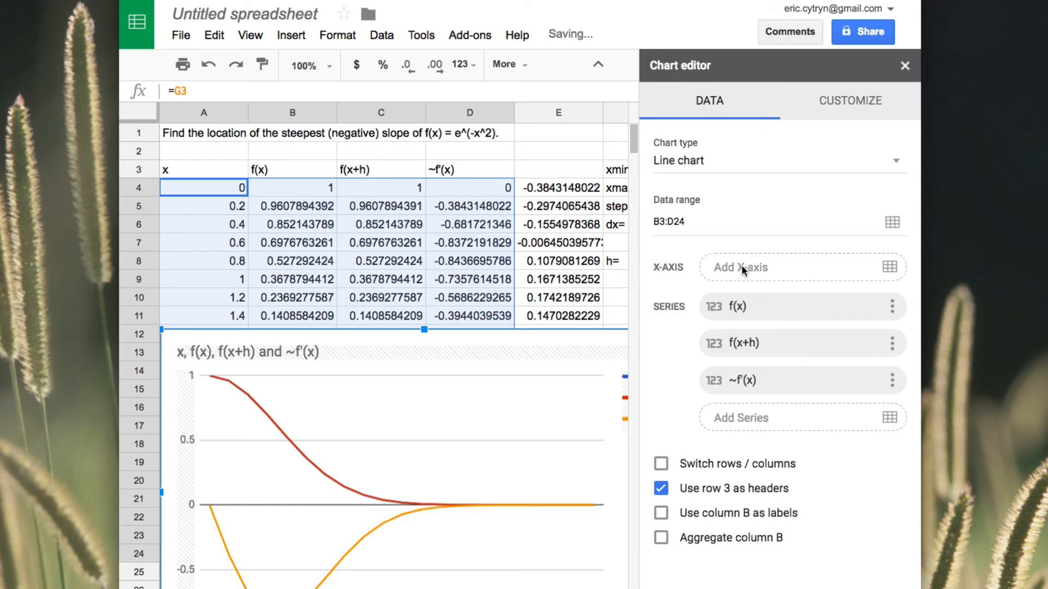
Set the chart's X-axis to the data range a4:a24
click(890, 266)
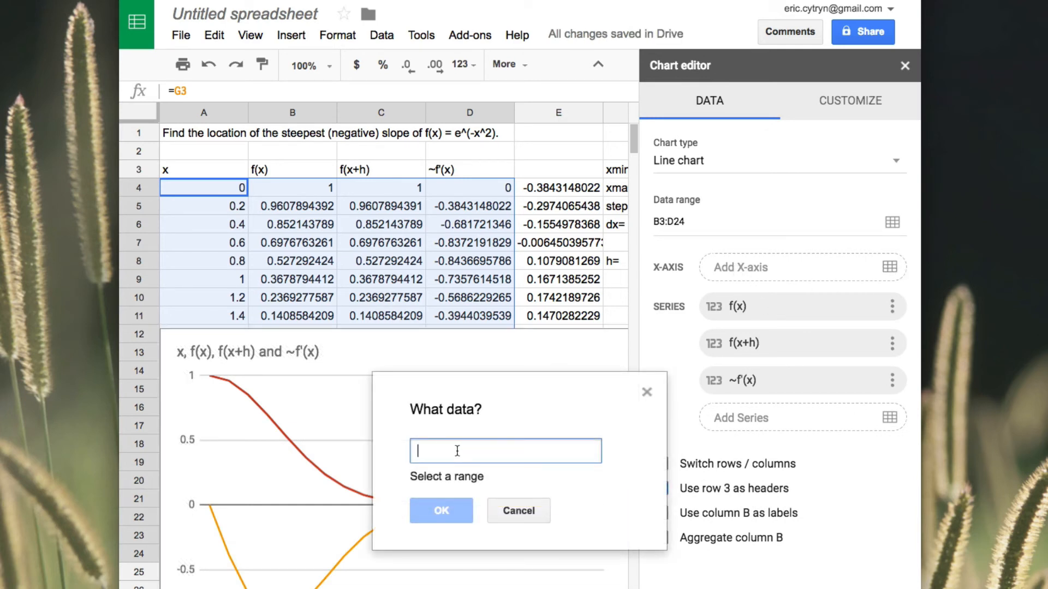
text(a4)
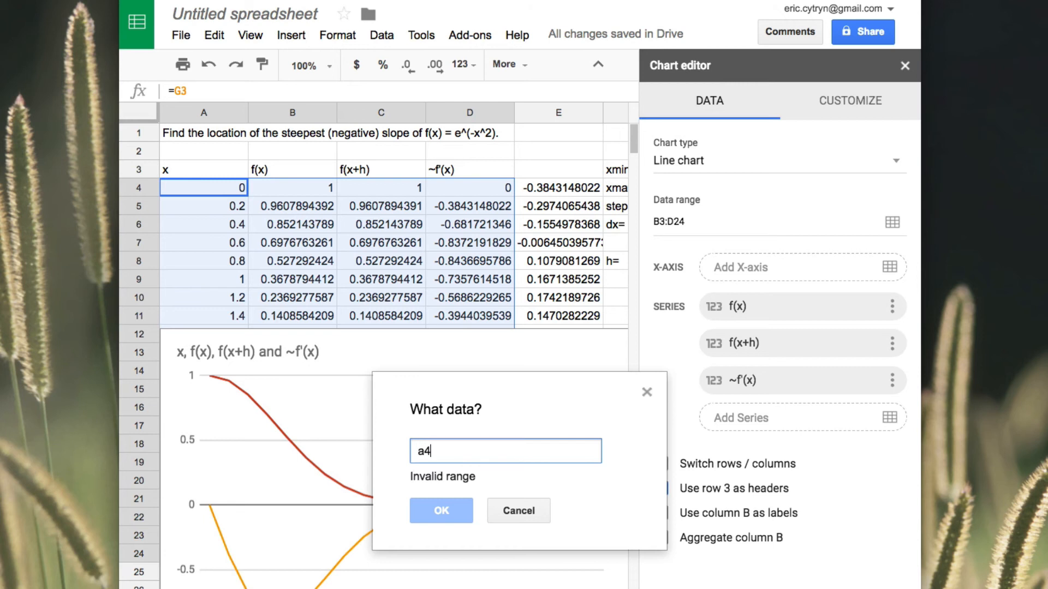
text(:a24)
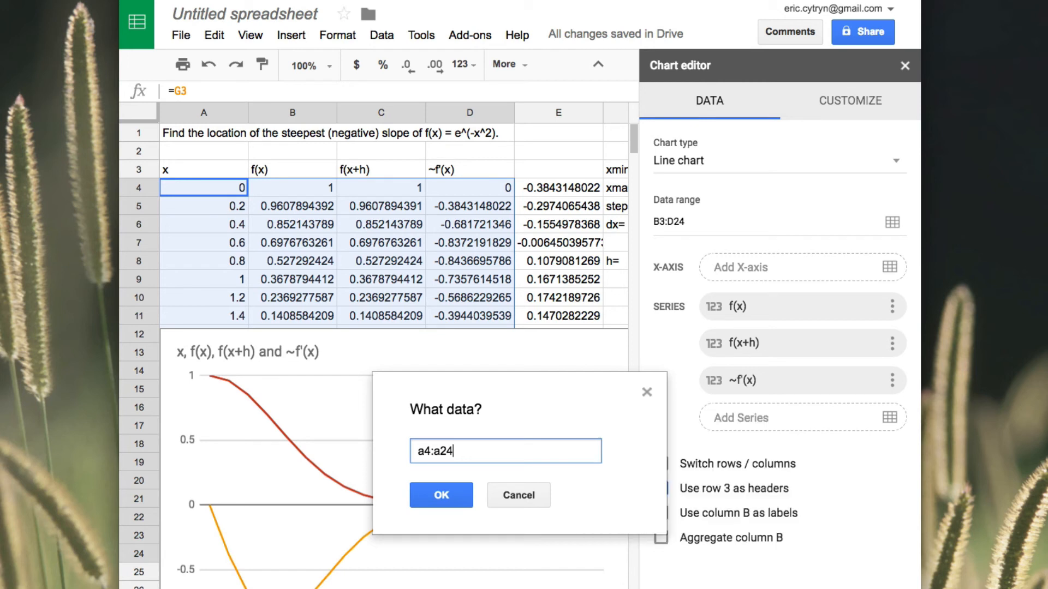
key(Return)
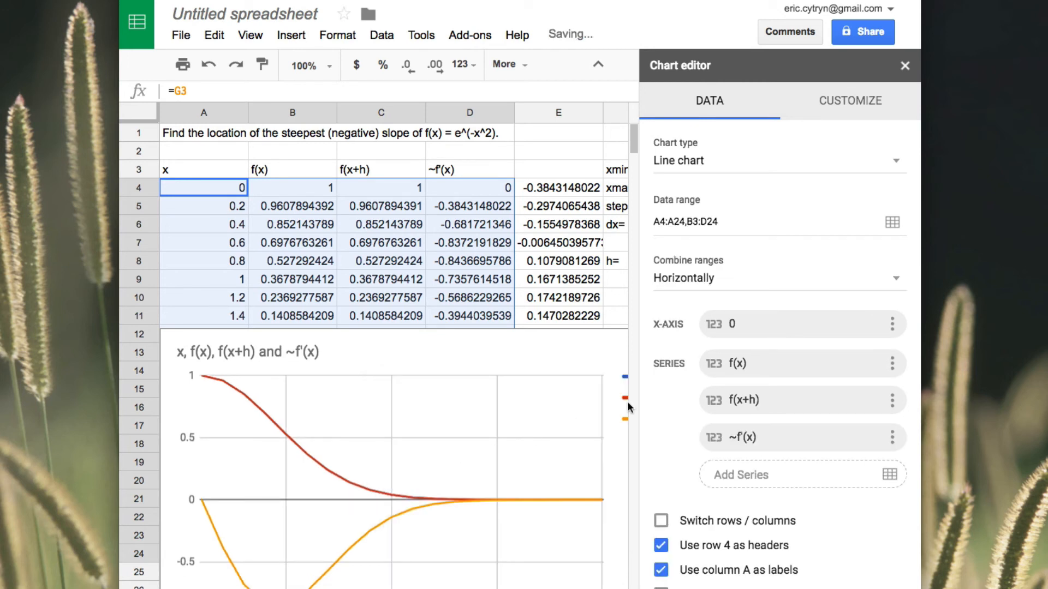
Remove the f(x) and f(x+h) series from the chart so that only ~f'(x) is plotted
click(892, 364)
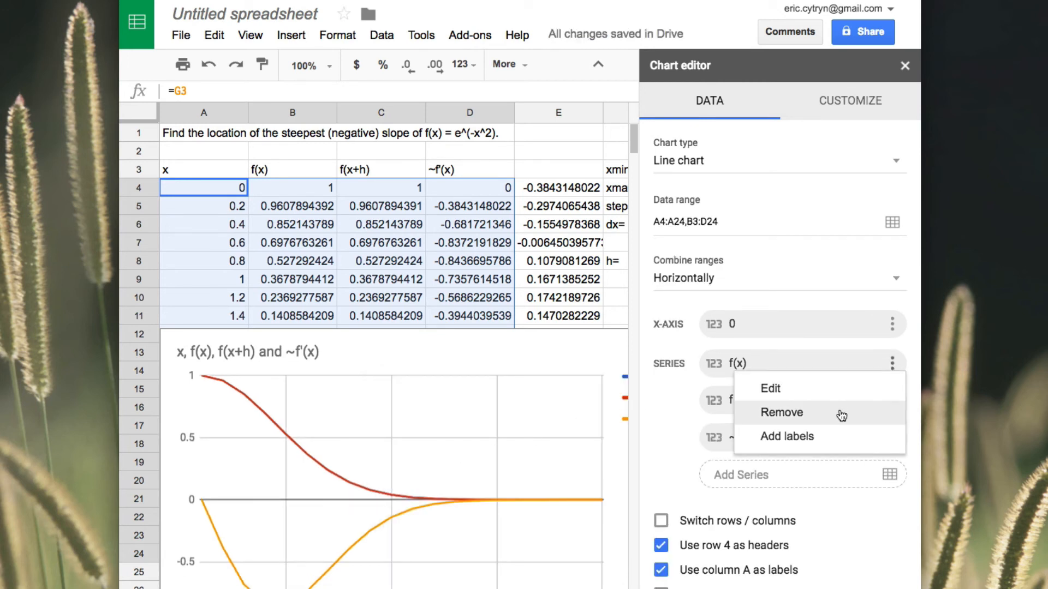
click(840, 412)
click(893, 400)
click(891, 364)
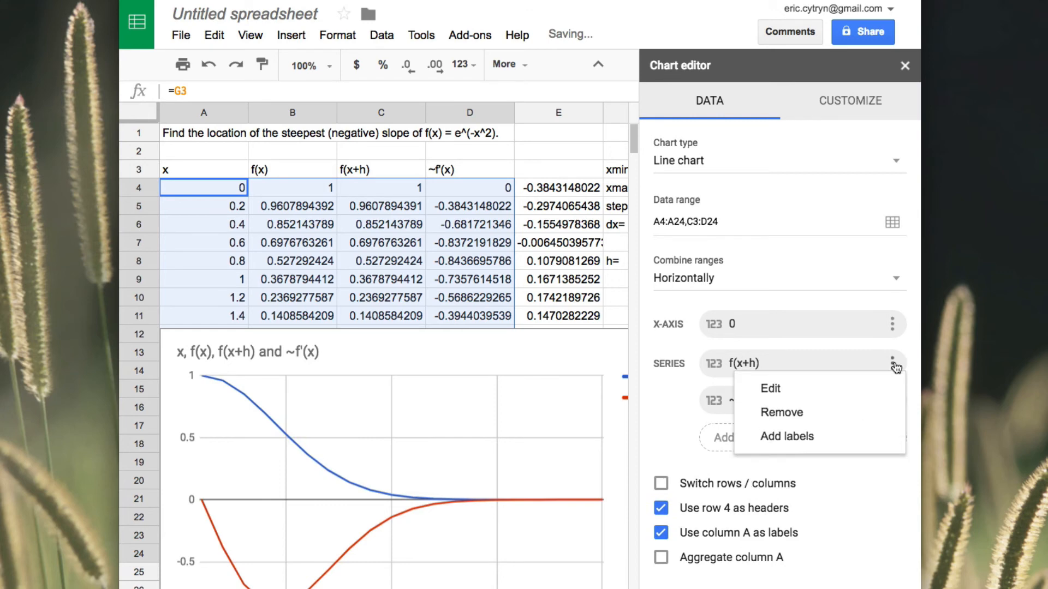
click(794, 407)
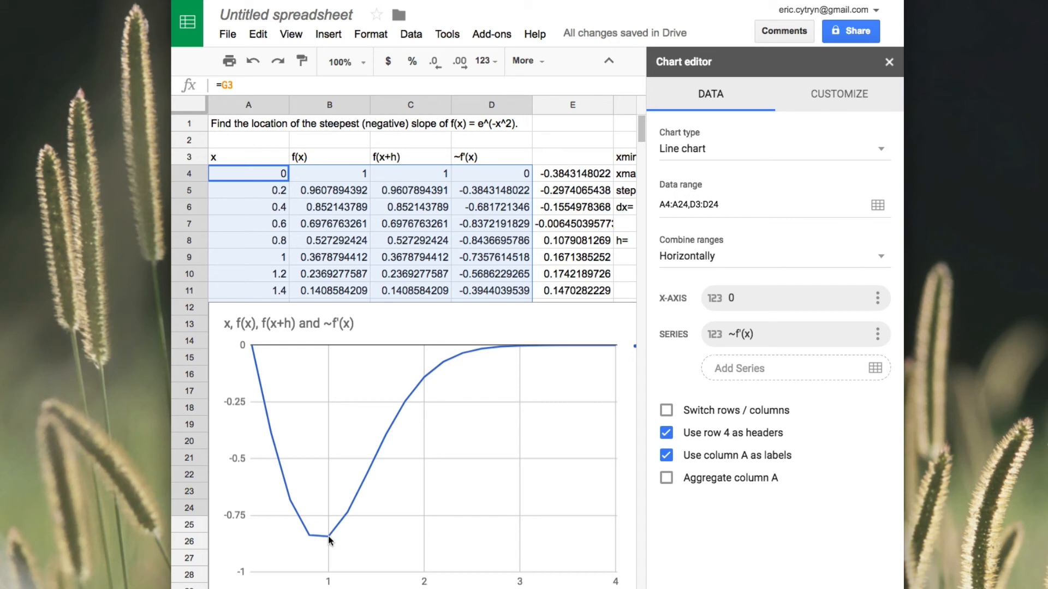
Compare the most negative ~f'(x) value in D8 with its x value, and select the bracketing x values A7:A9
click(282, 199)
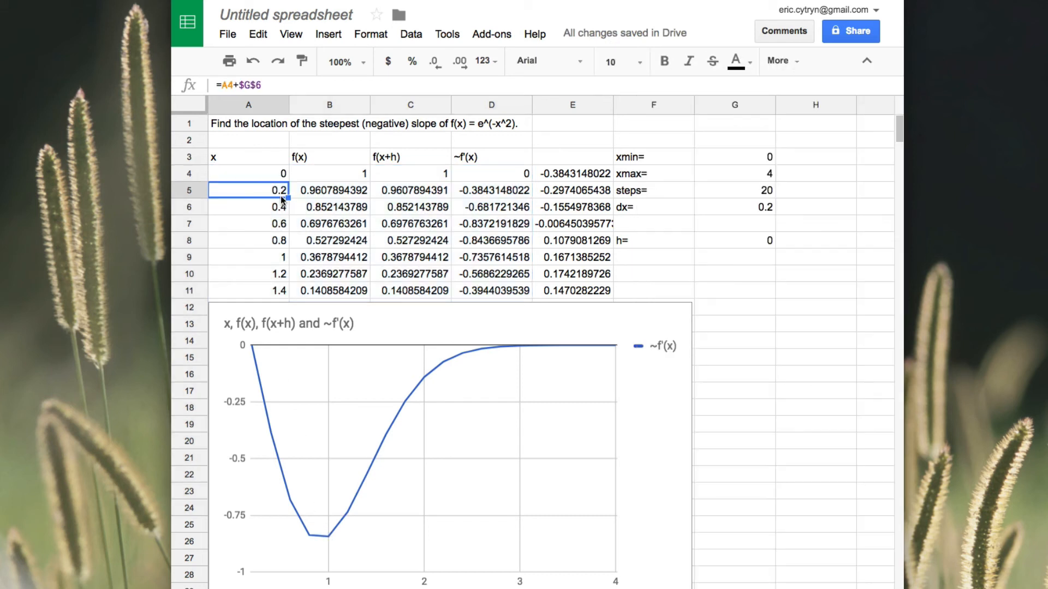
click(494, 239)
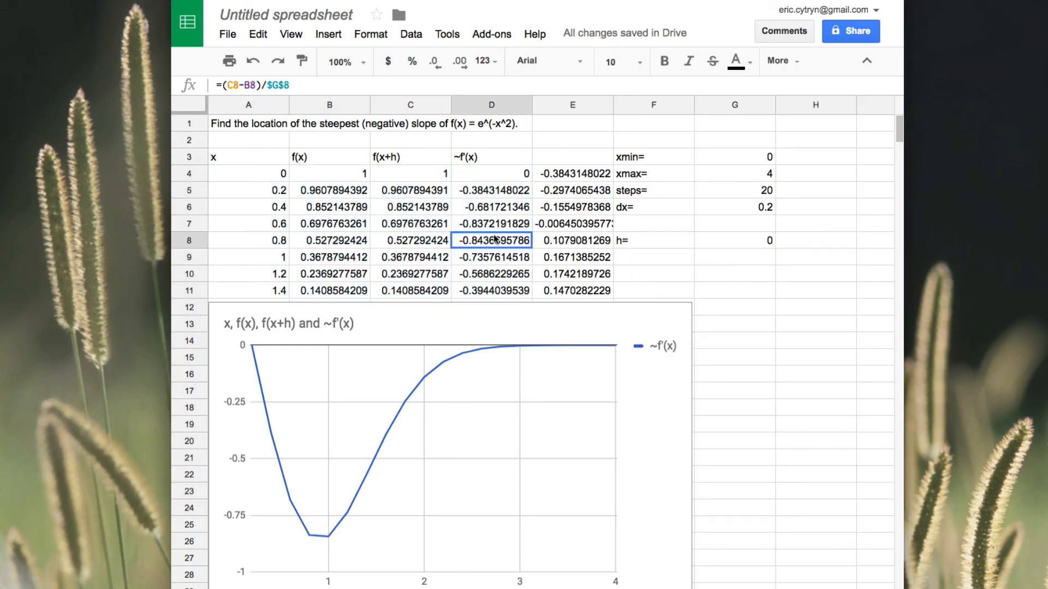
click(280, 243)
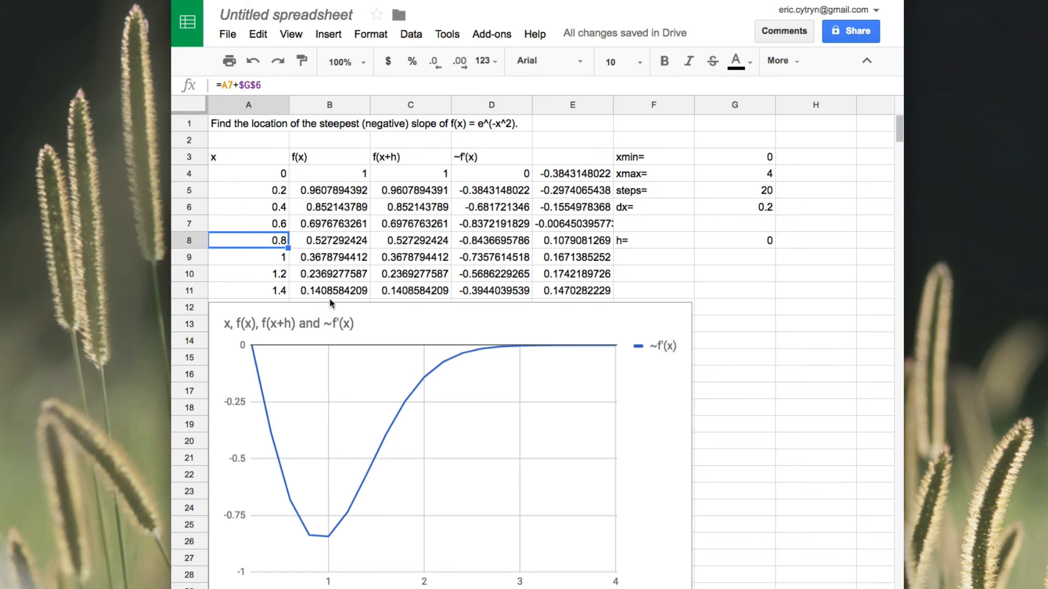
key(Up)
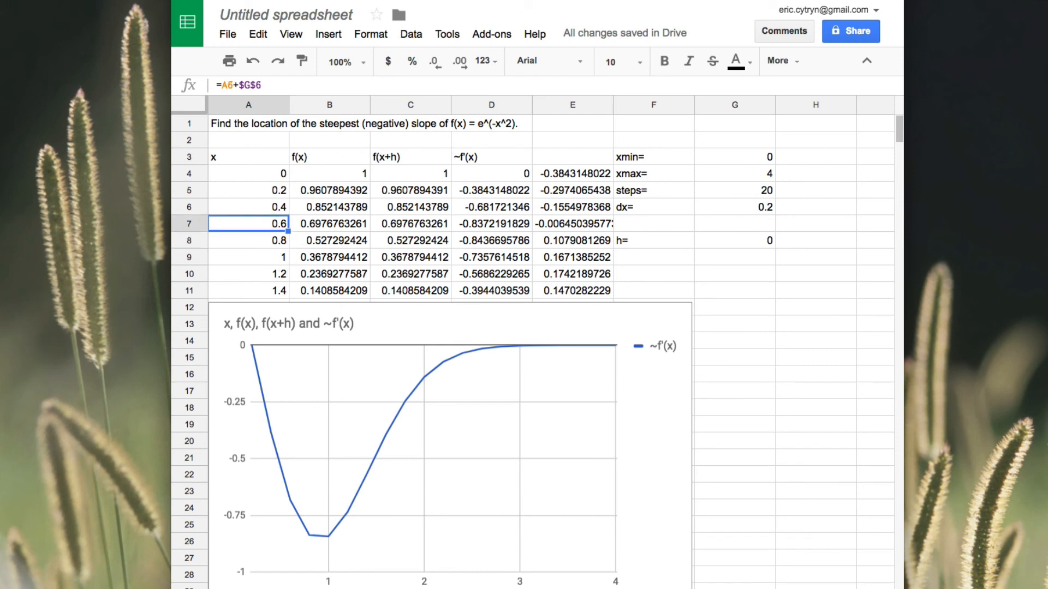
key(shift+Down)
key(shift+Down)
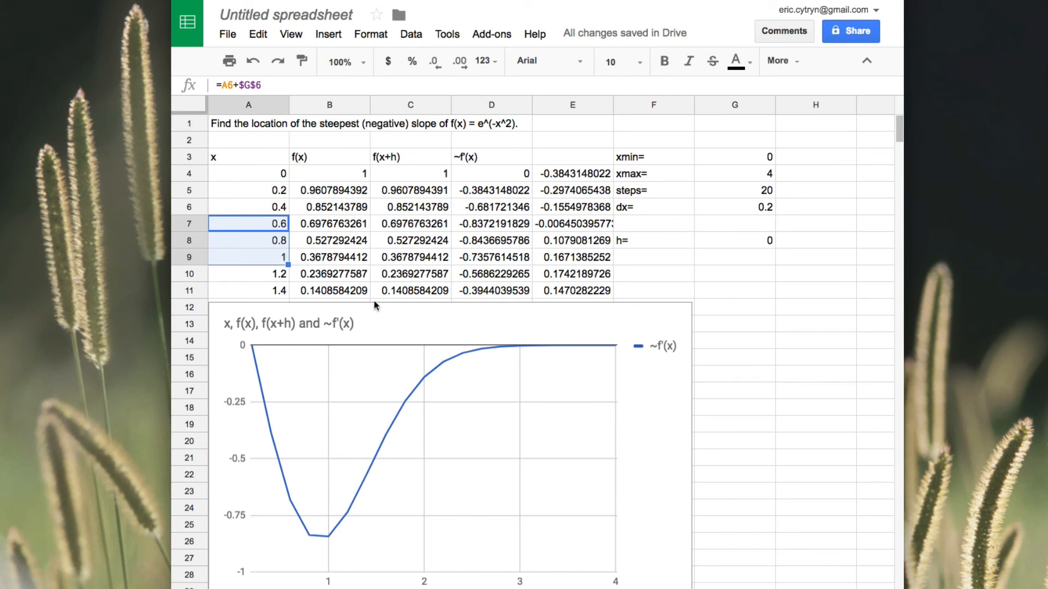
Move the chart down below row 17, and narrow the x interval to xmin 0.6 and xmax 1
drag(410, 322, 408, 416)
click(757, 158)
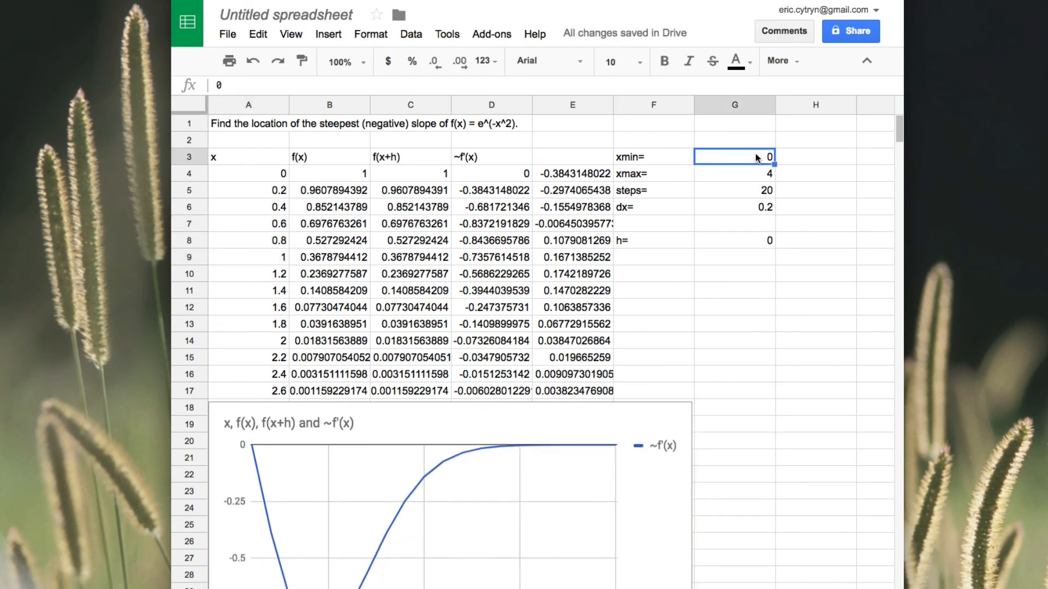
text(0.)
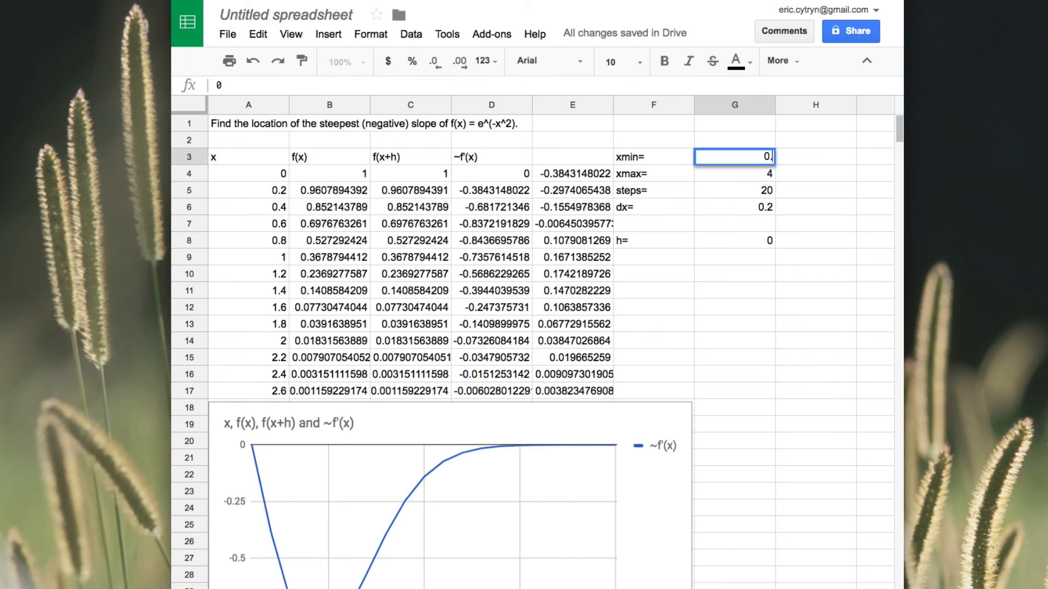
text(6)
key(Return)
text(1)
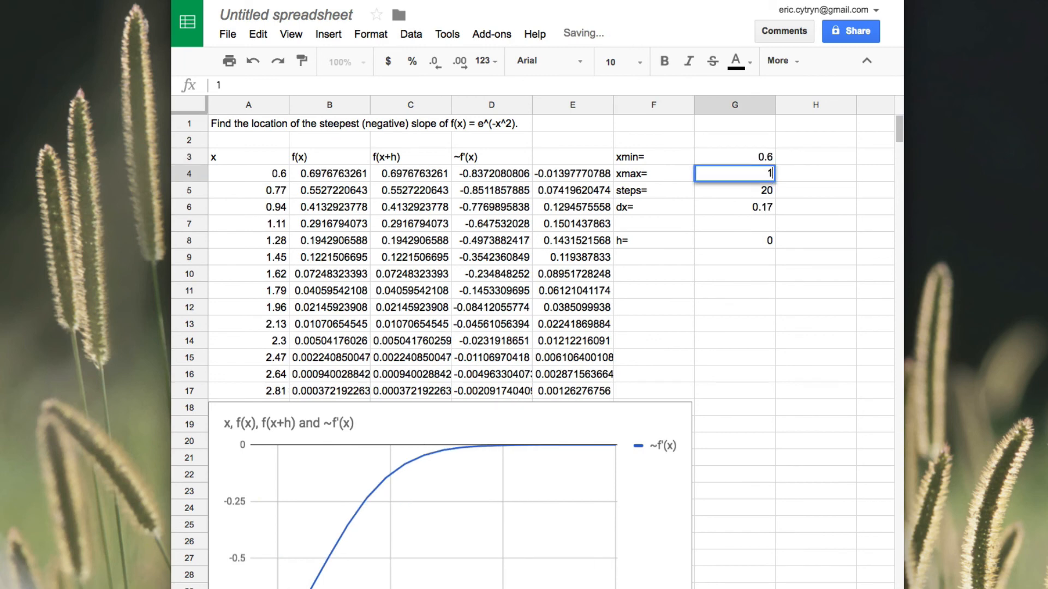
key(Return)
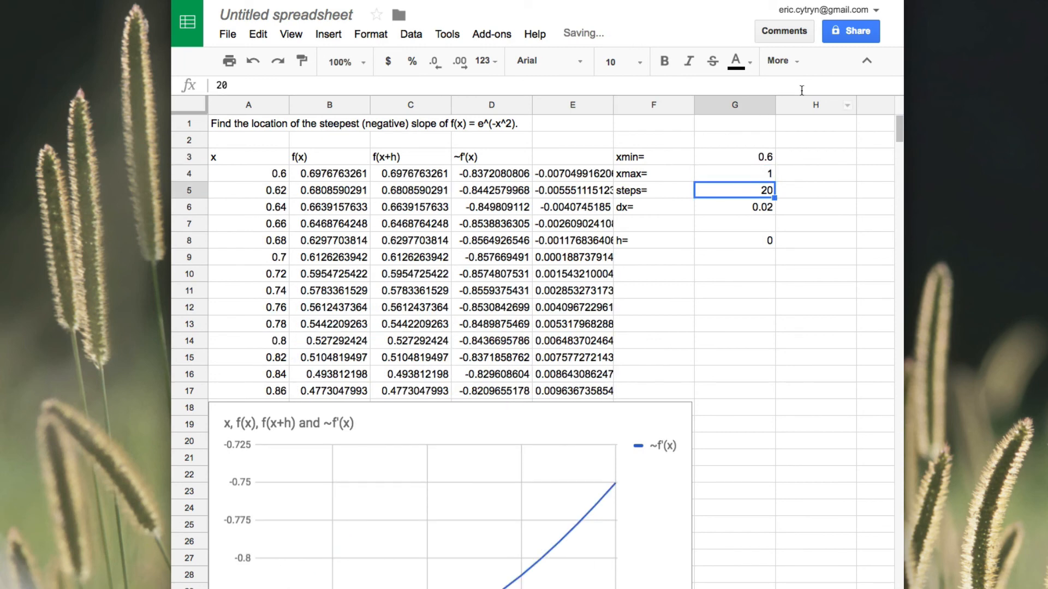
Review the recalculated x values and read the slope differences downward from E4 to E9 for a sign change
drag(272, 174, 271, 430)
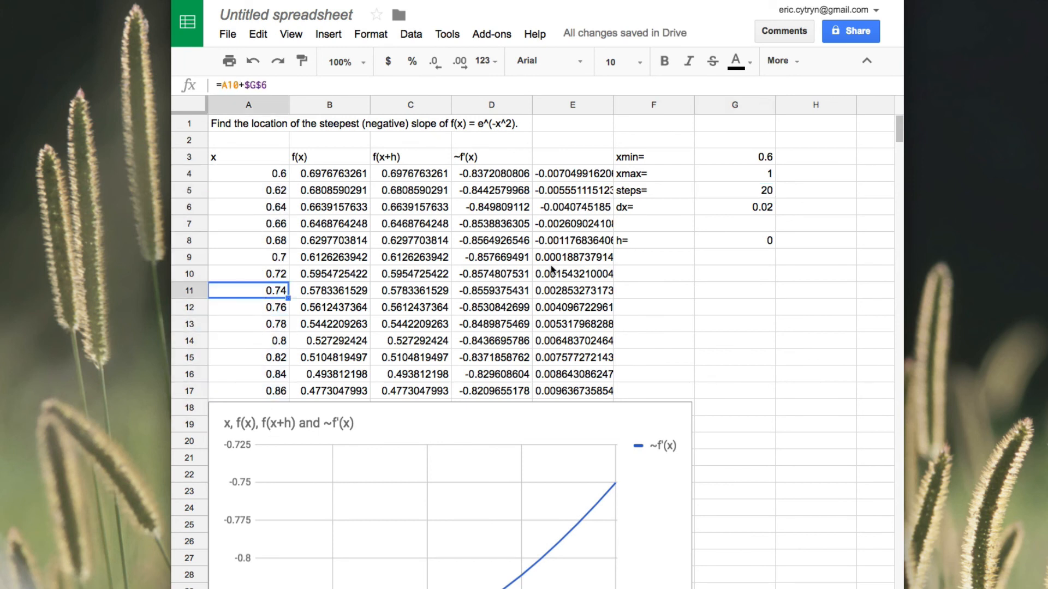
click(551, 175)
key(Down)
key(Down)
key(Down)
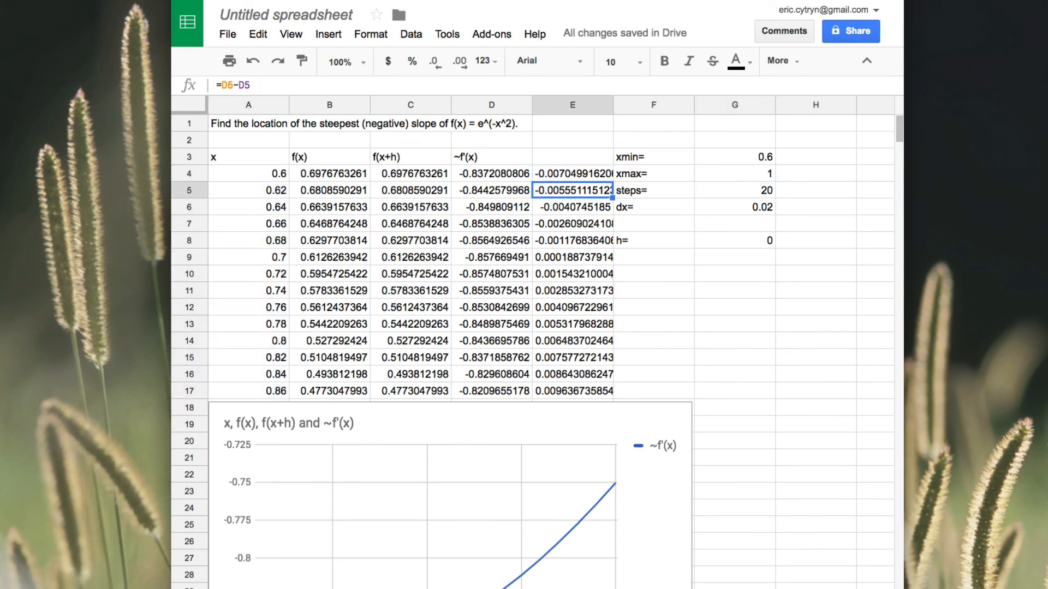
key(Down)
key(Down)
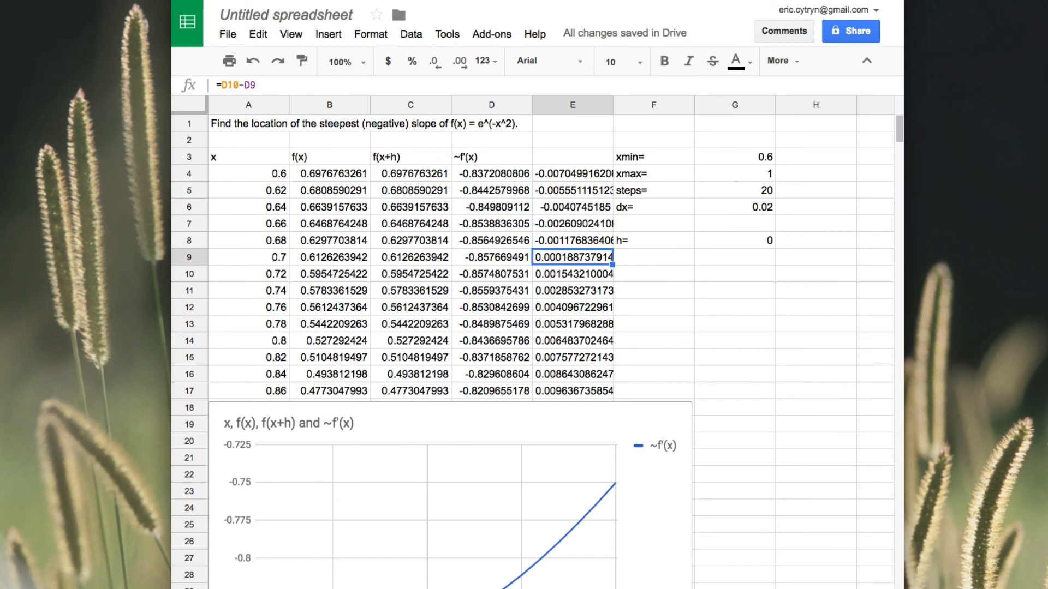
Trace the ~f'(x) value in D9 back to its x value and select the bracketing x values A8:A10
click(491, 257)
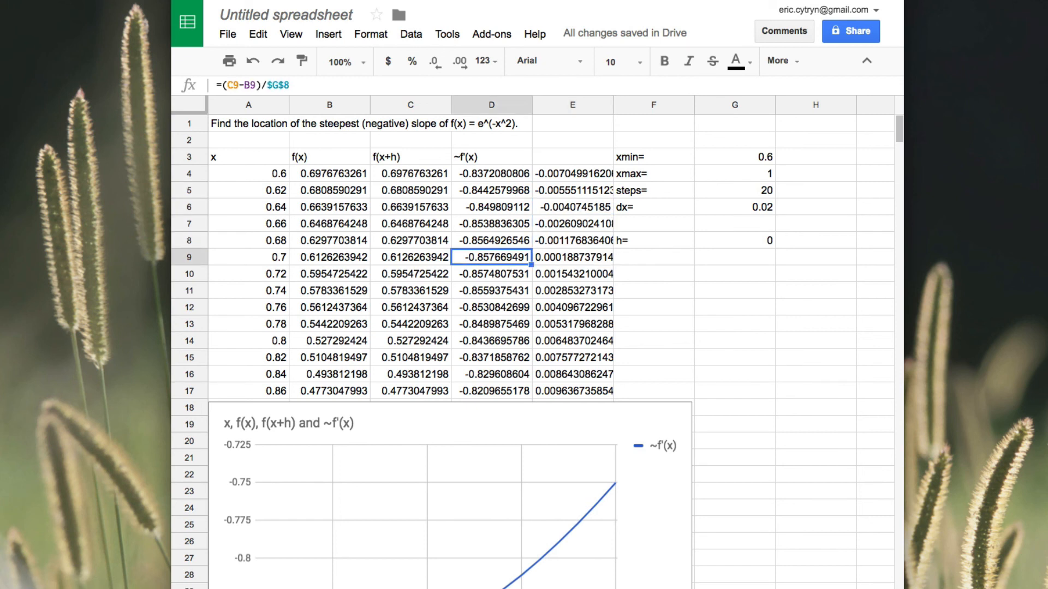
key(Left)
key(Left)
key(Left)
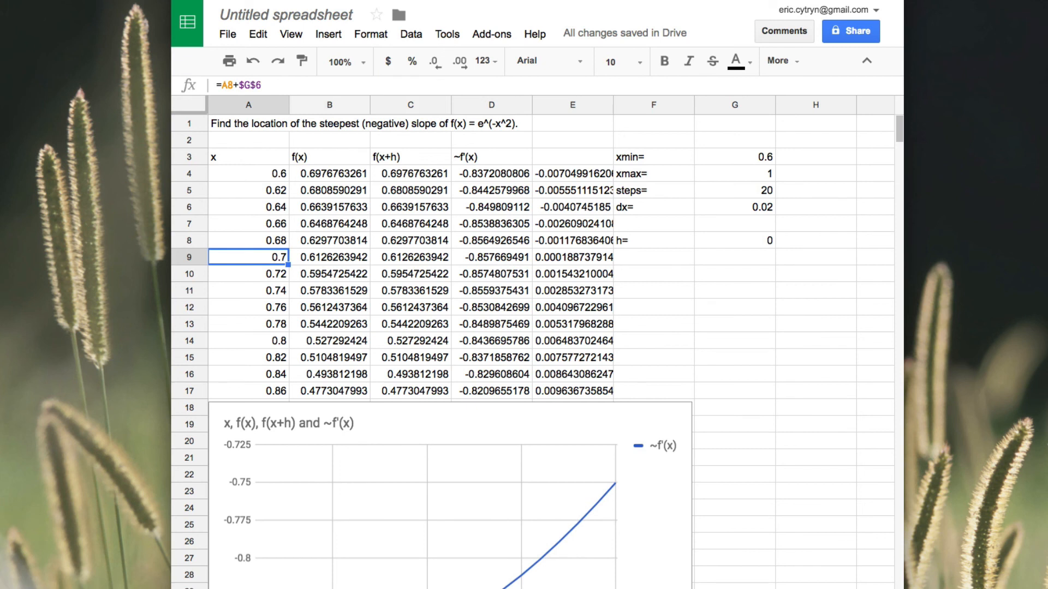
key(Up)
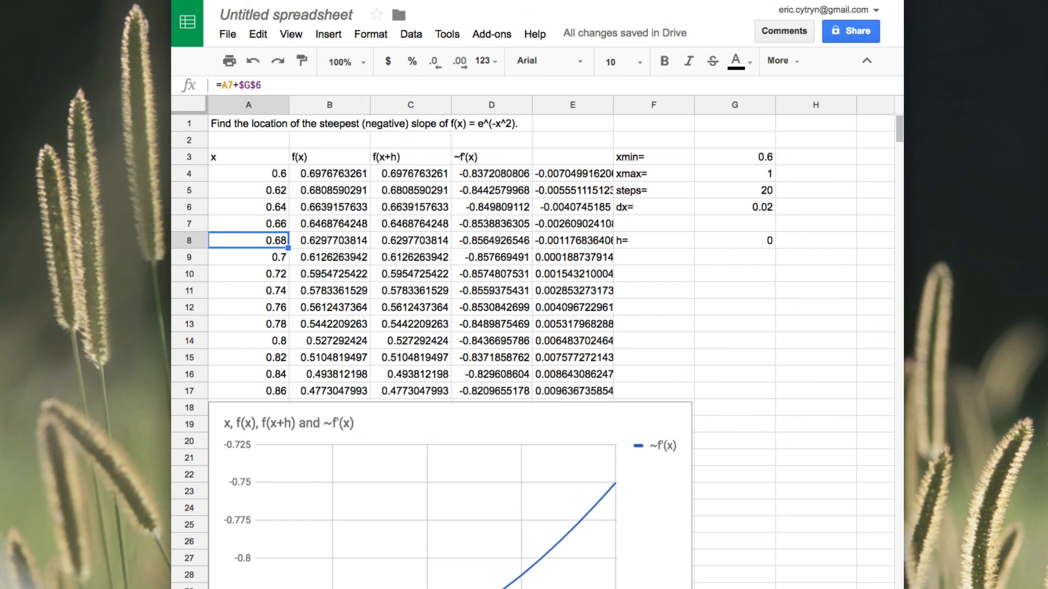
key(shift+Down)
key(shift+Down)
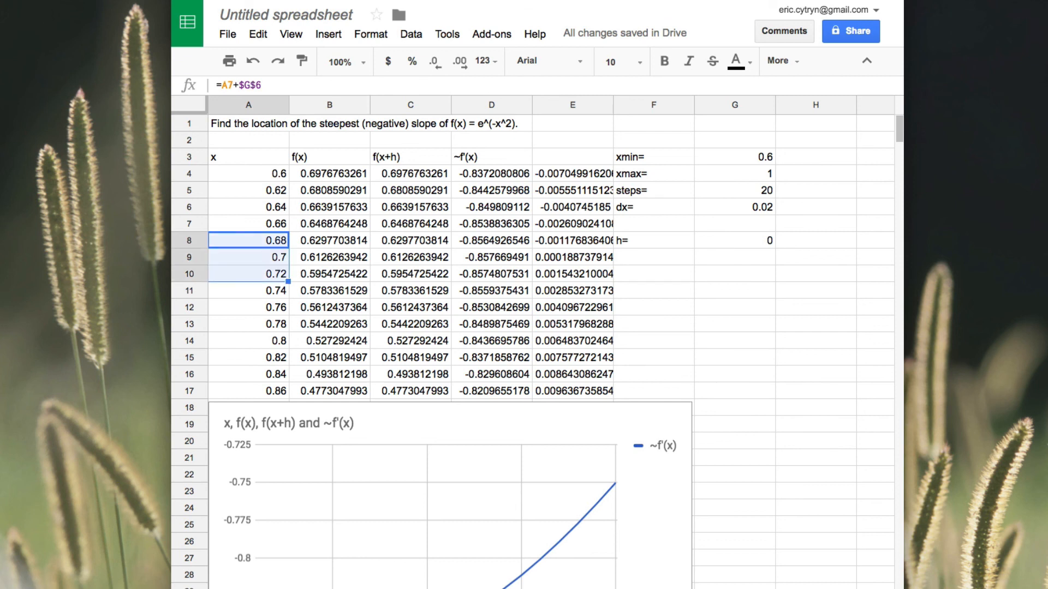
Narrow the x interval further by setting xmin to 0.68 and xmax to 0.72
click(759, 158)
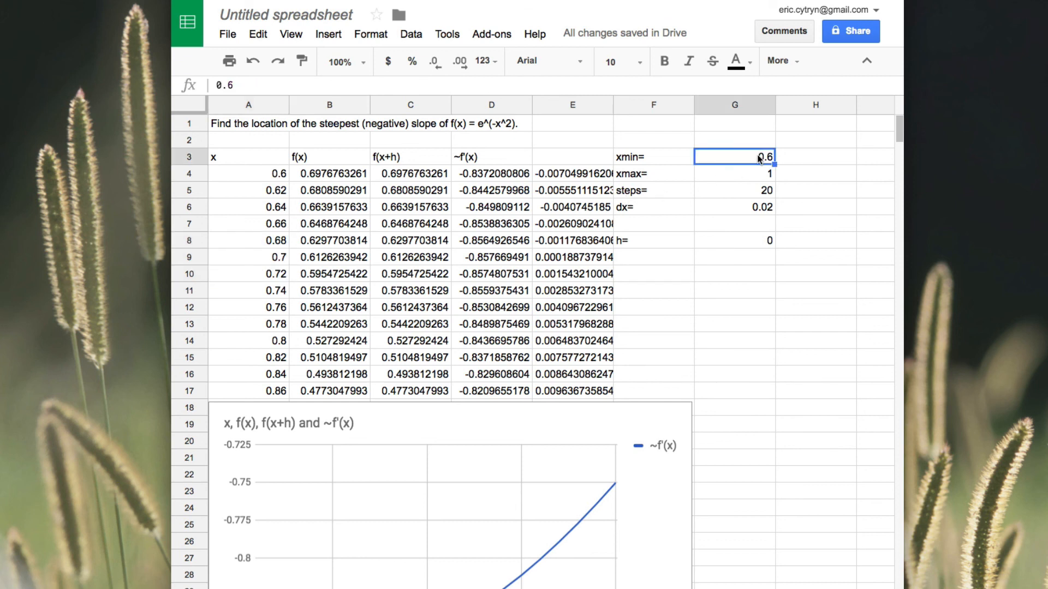
text(0.68)
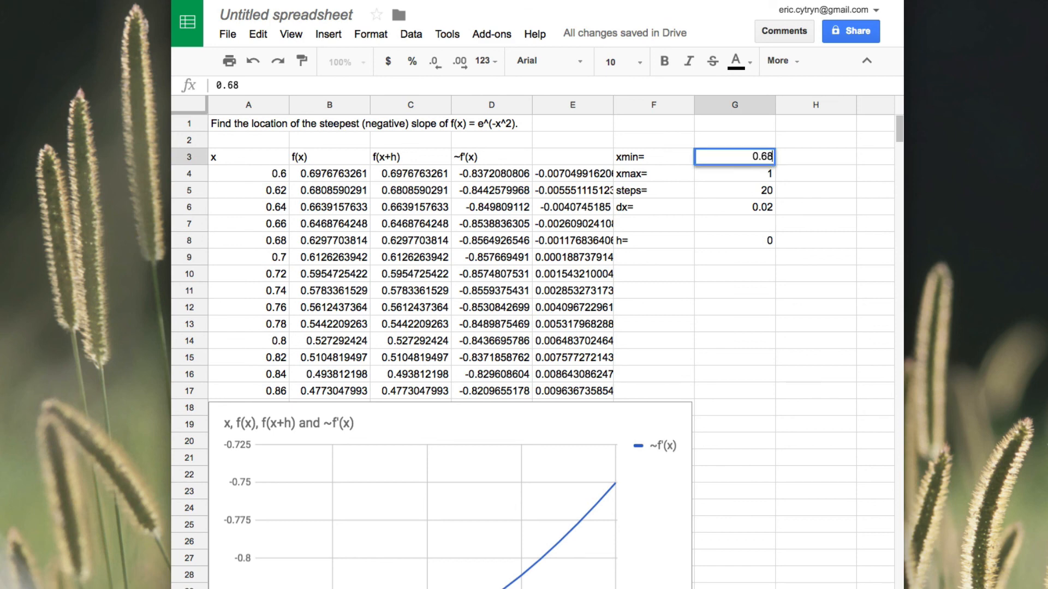
key(Return)
text(0.72)
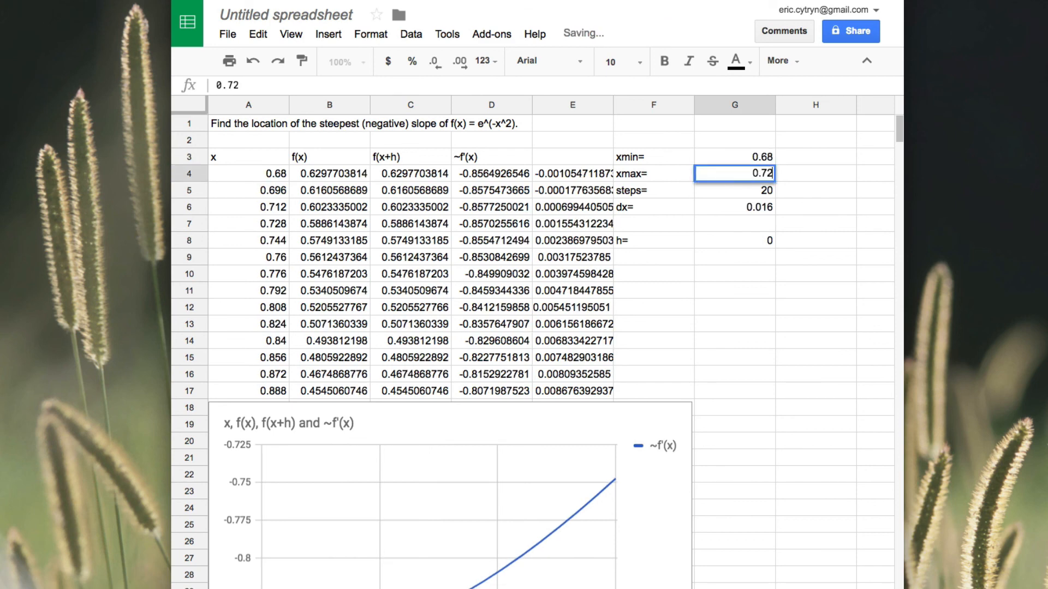
key(Return)
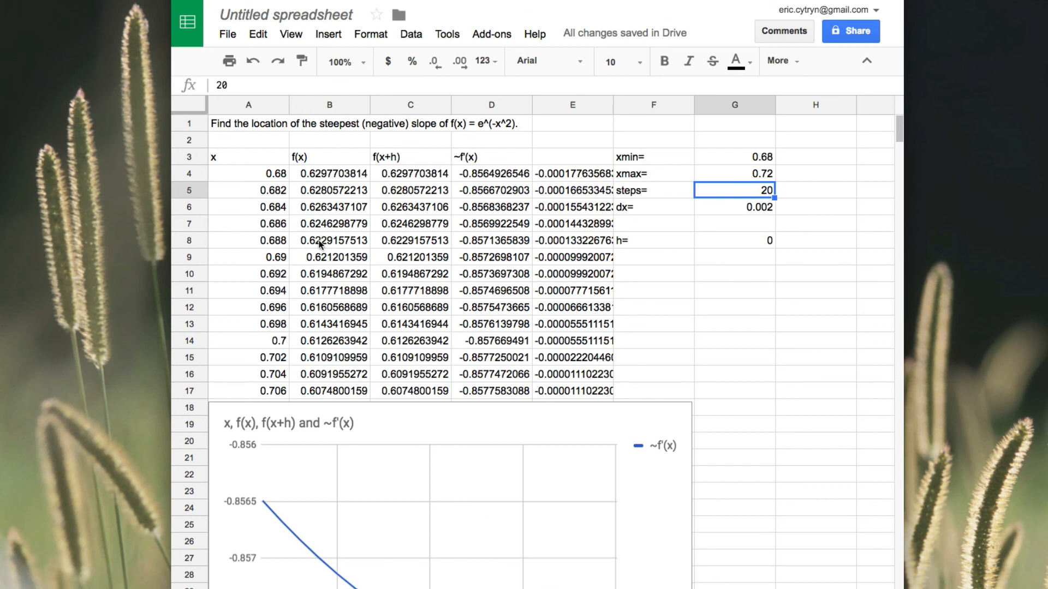
Move the chart beside the table, from column F and row 14 onward, to uncover the lower table rows
click(554, 310)
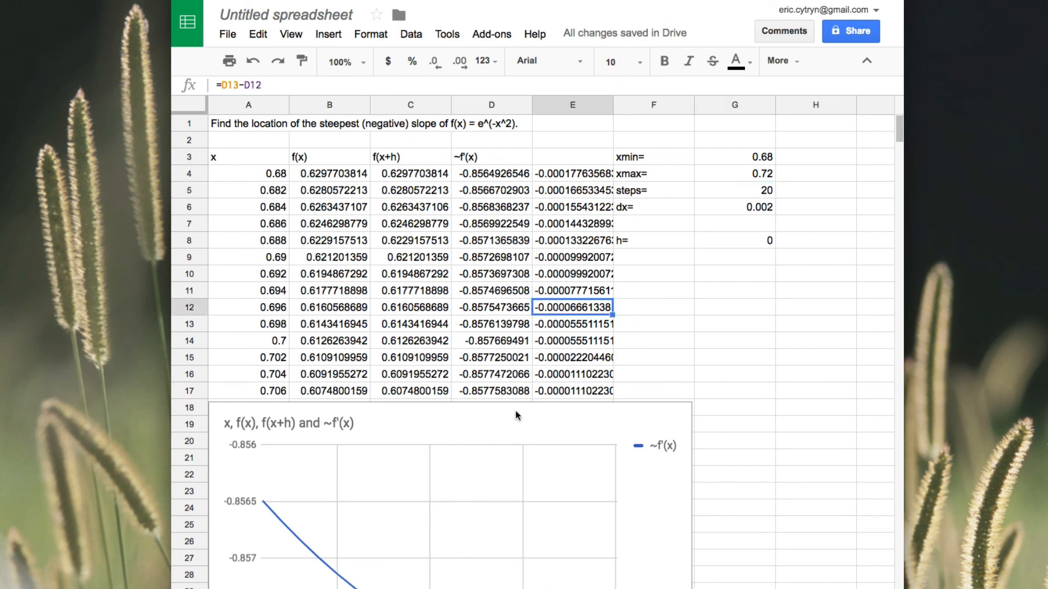
drag(460, 425, 877, 358)
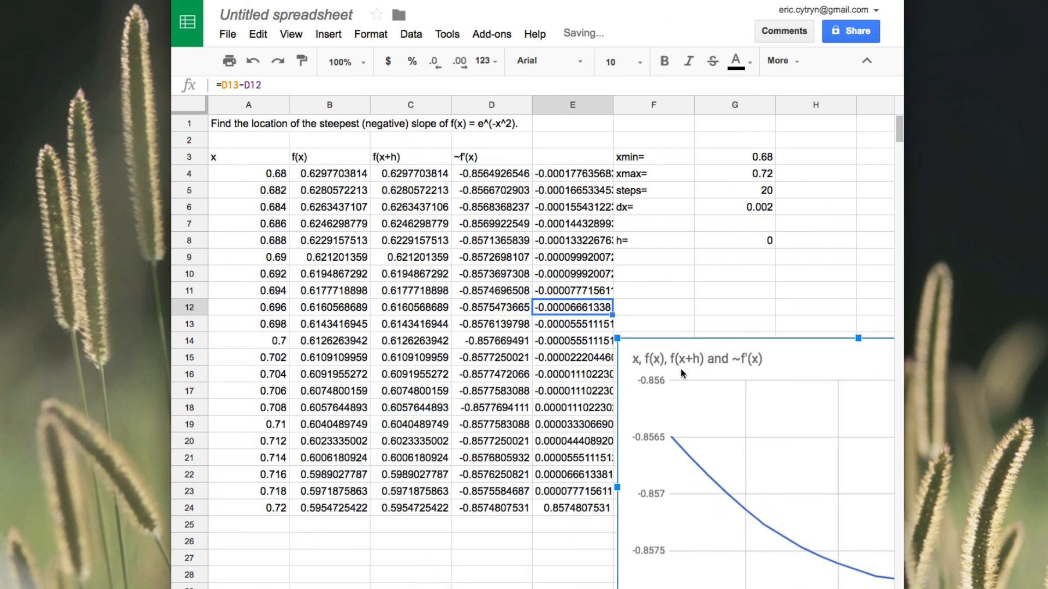
Trace the slope difference in E18 back to its x value and select the bracketing x values A17:A19
click(550, 409)
key(Left)
key(Left)
key(Left)
key(Left)
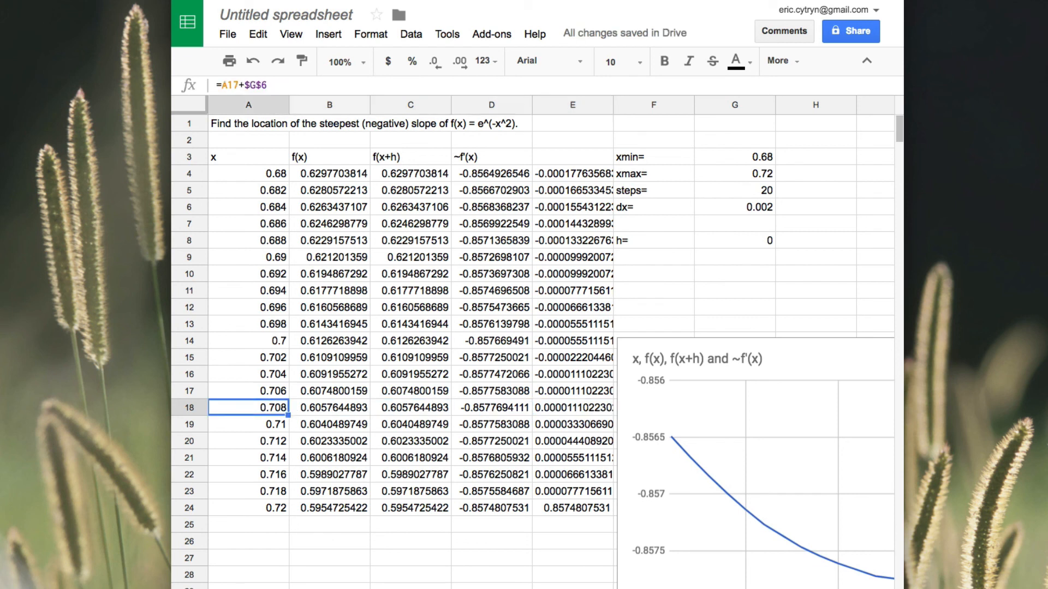
key(Up)
key(shift+Down)
key(shift+Down)
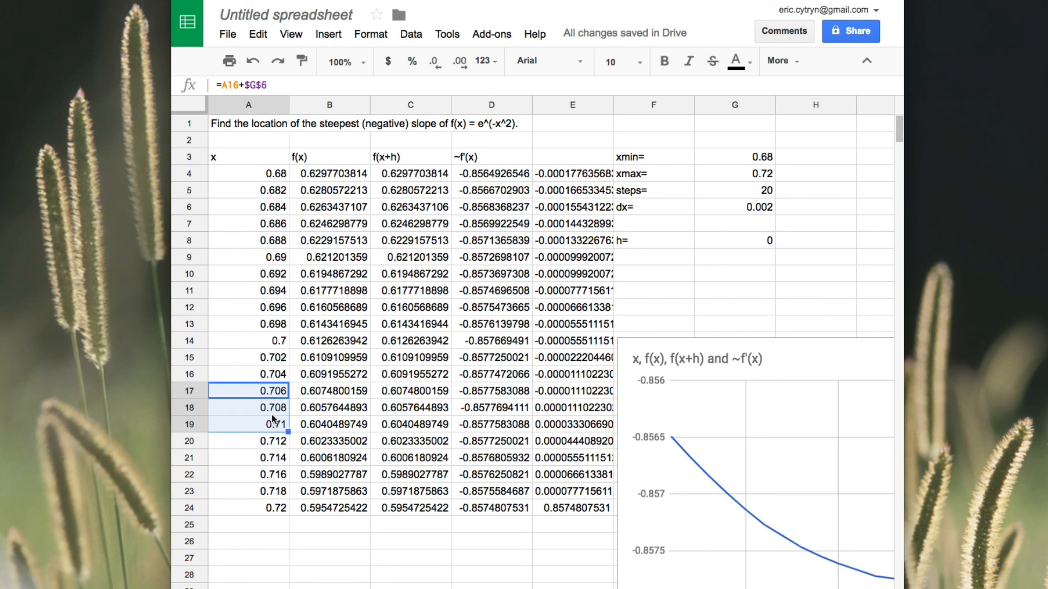
Check the exact h value stored in G8 and the x value in A15
click(749, 243)
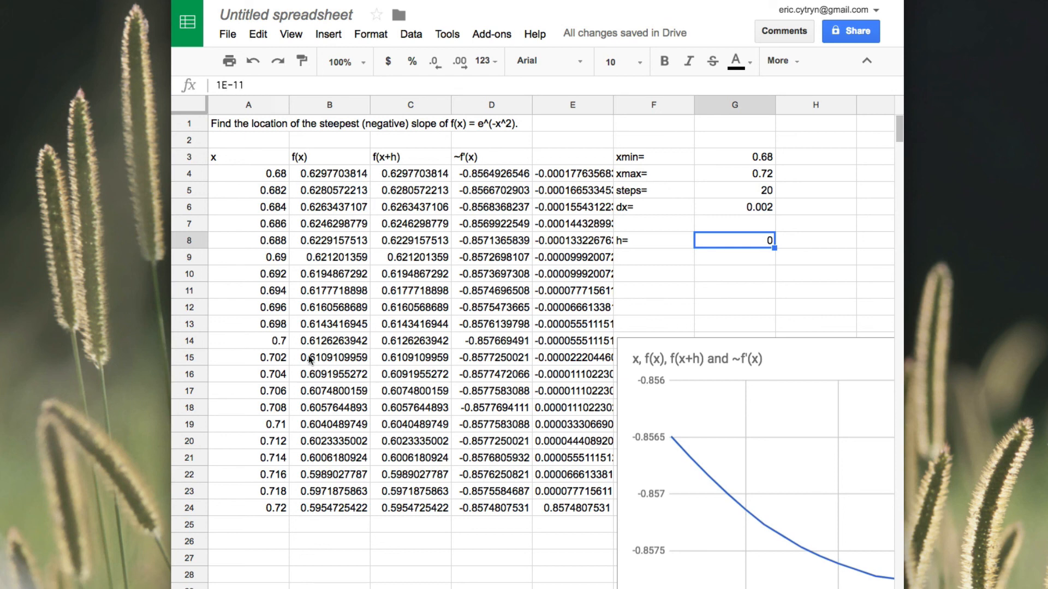
click(271, 361)
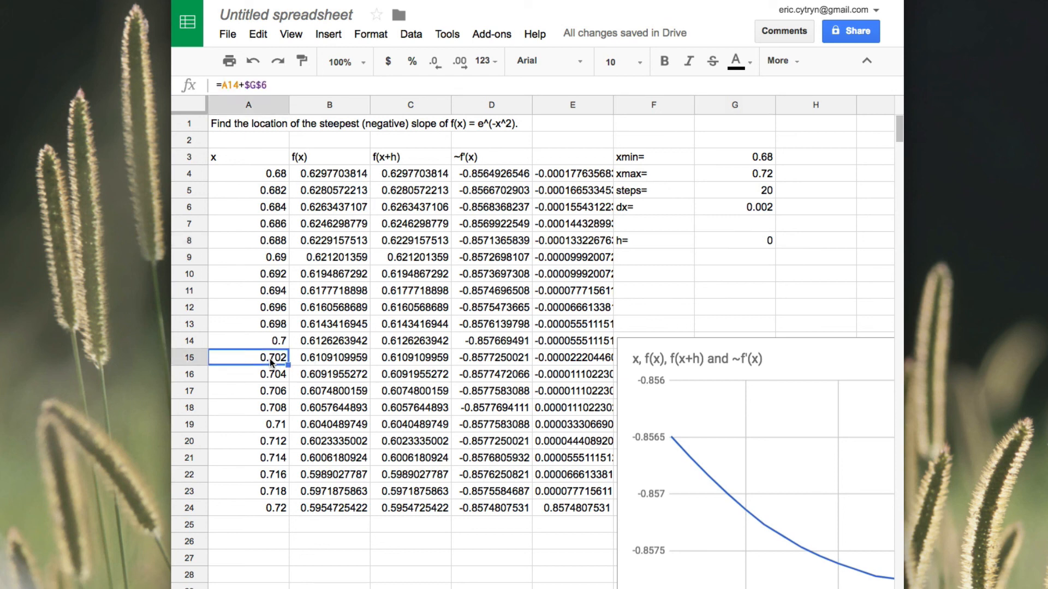